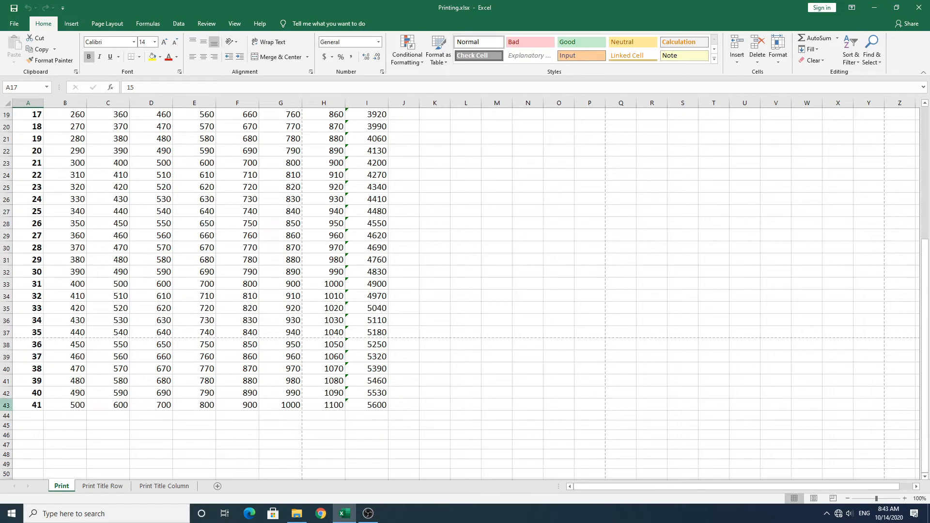
pyautogui.scroll(6, 178, 401)
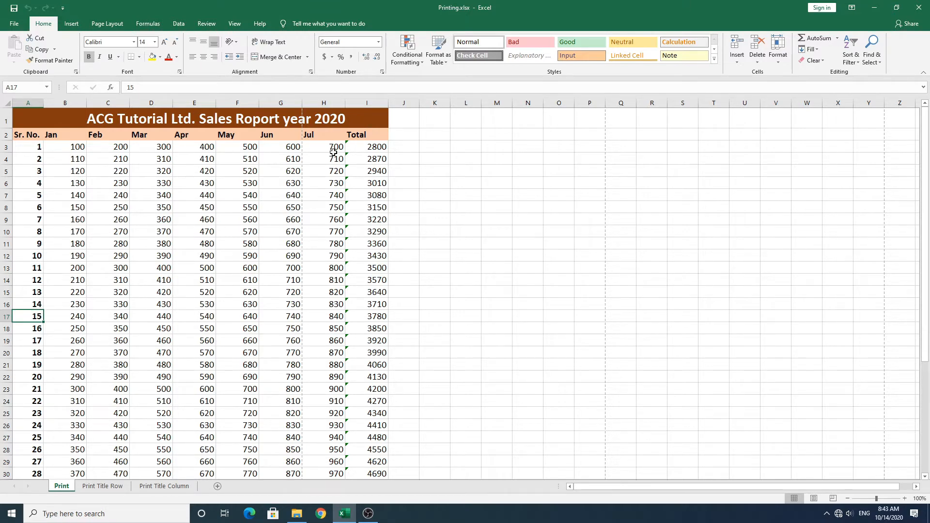
pyautogui.click(211, 193)
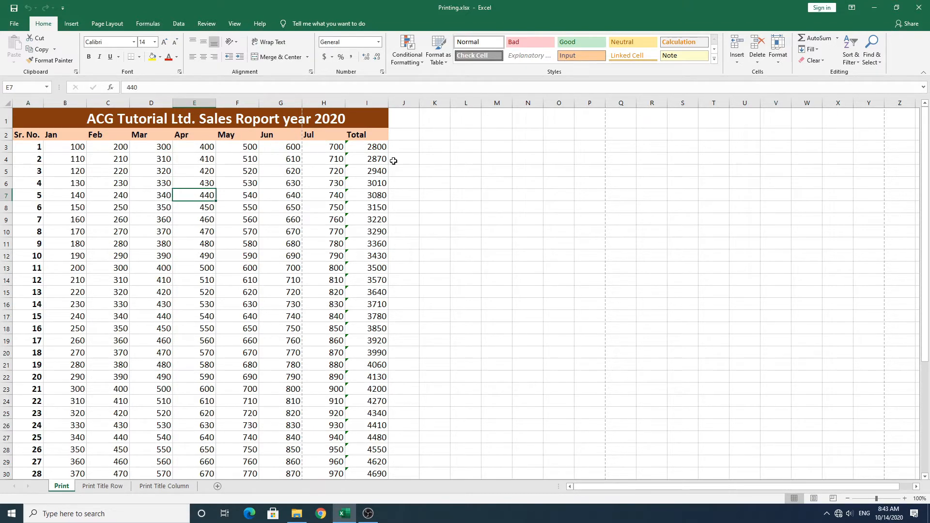
pyautogui.press('Down')
pyautogui.press('Down')
pyautogui.press('Down')
pyautogui.press('Down')
pyautogui.press('Down')
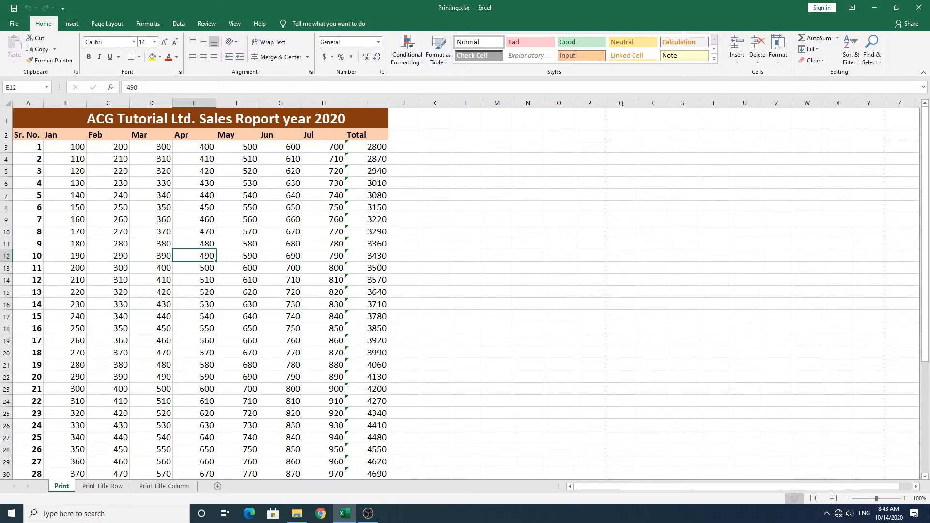
# Open the print preview of the Print sheet and return to the worksheet
pyautogui.click(15, 24)
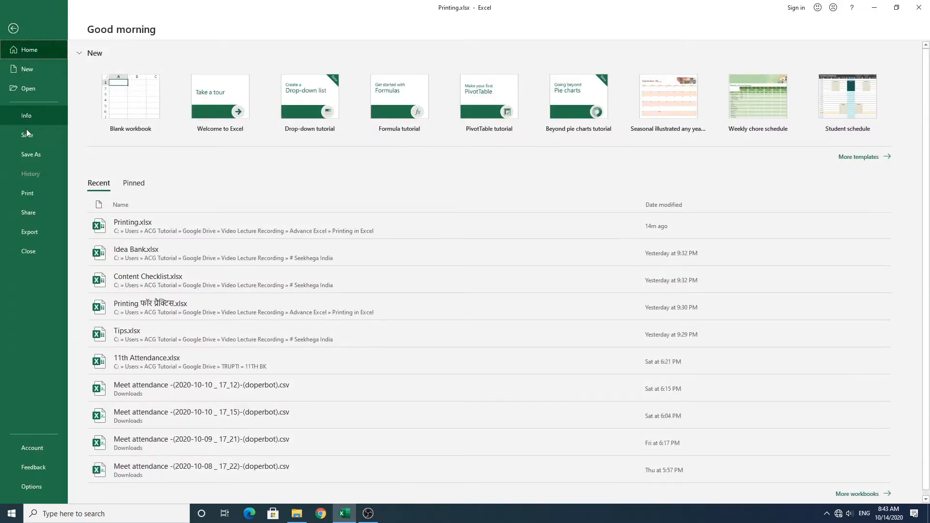
pyautogui.click(27, 194)
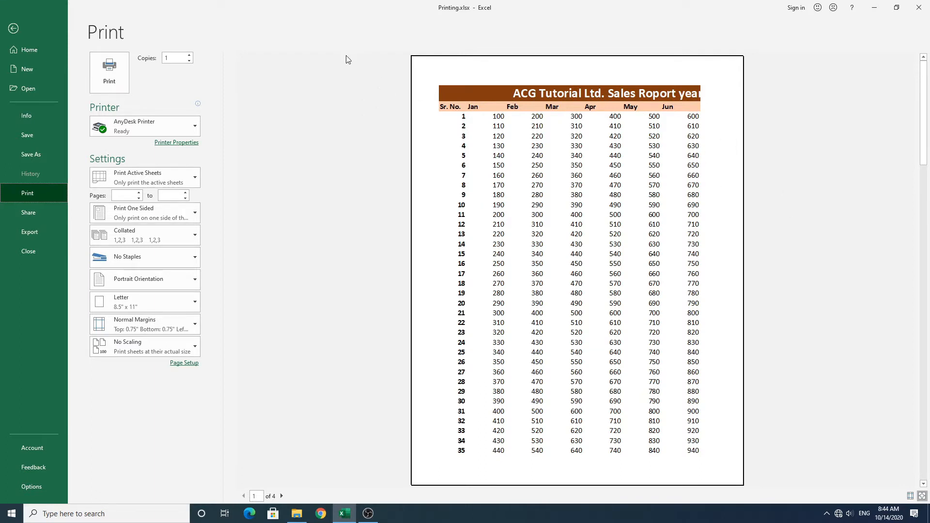
pyautogui.click(23, 29)
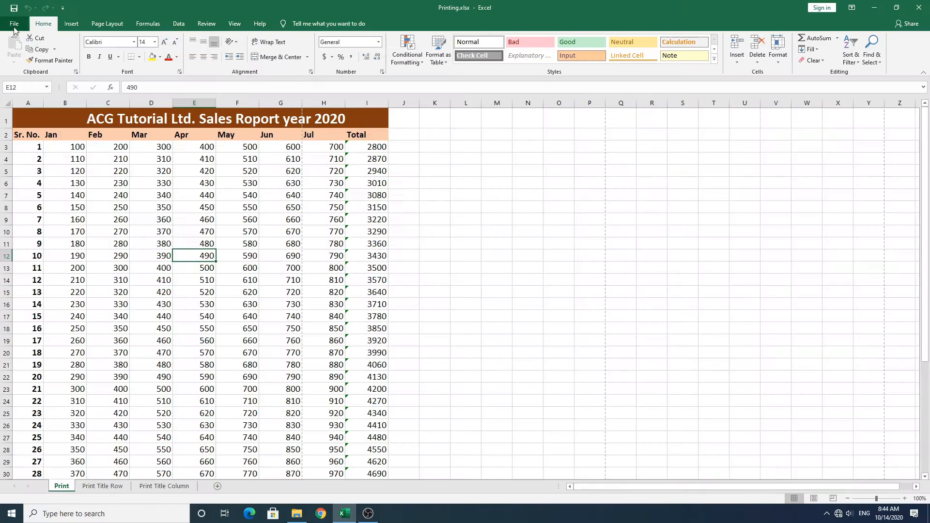
# Check the print preview from cell E14 and again from cell G17, going back to the worksheet each time
pyautogui.click(209, 281)
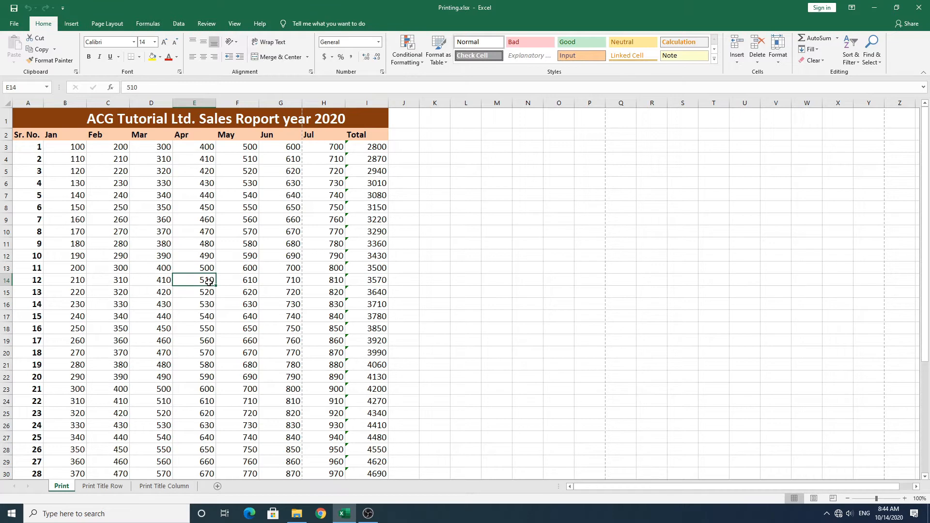
pyautogui.hotkey('ctrl', 'p')
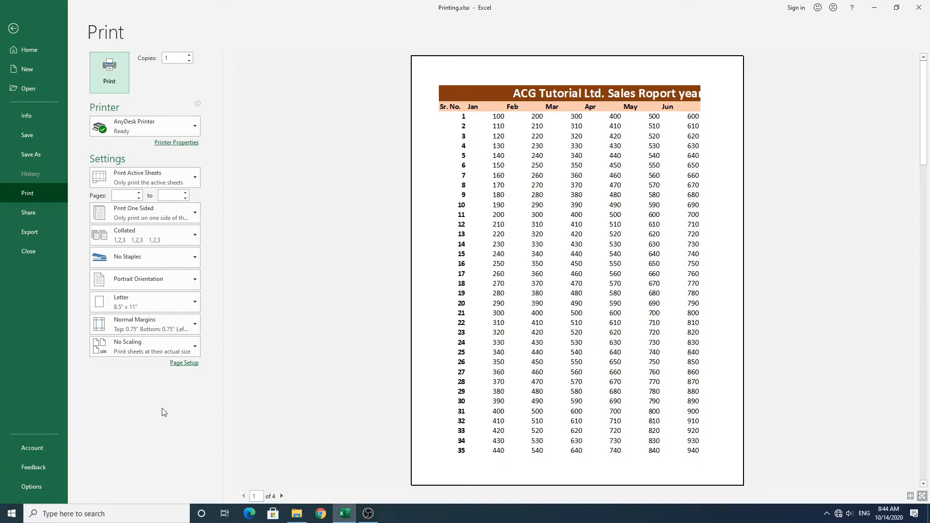
pyautogui.press('Escape')
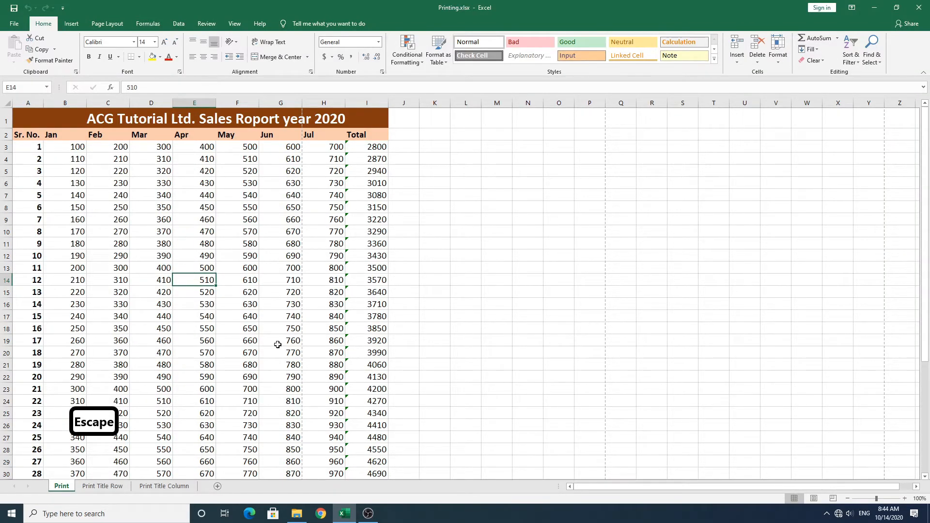
pyautogui.click(272, 311)
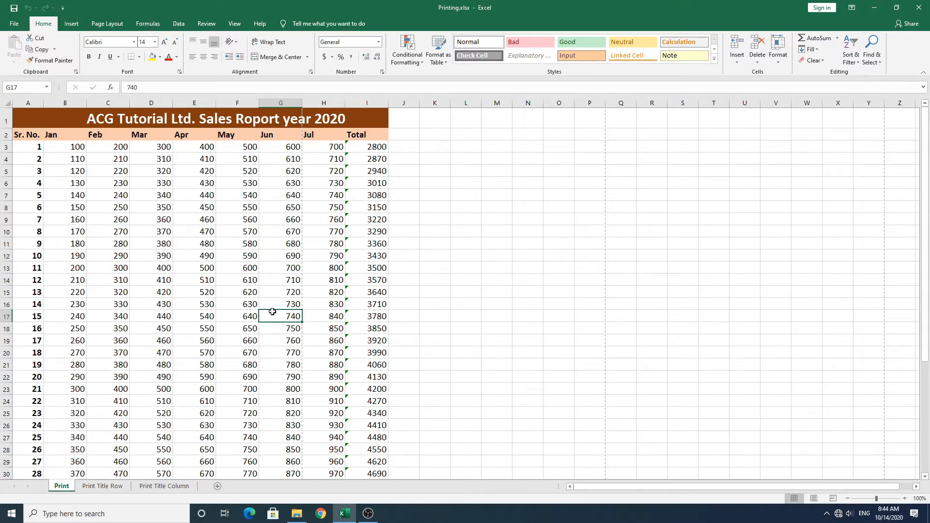
pyautogui.hotkey('ctrl', 'F2')
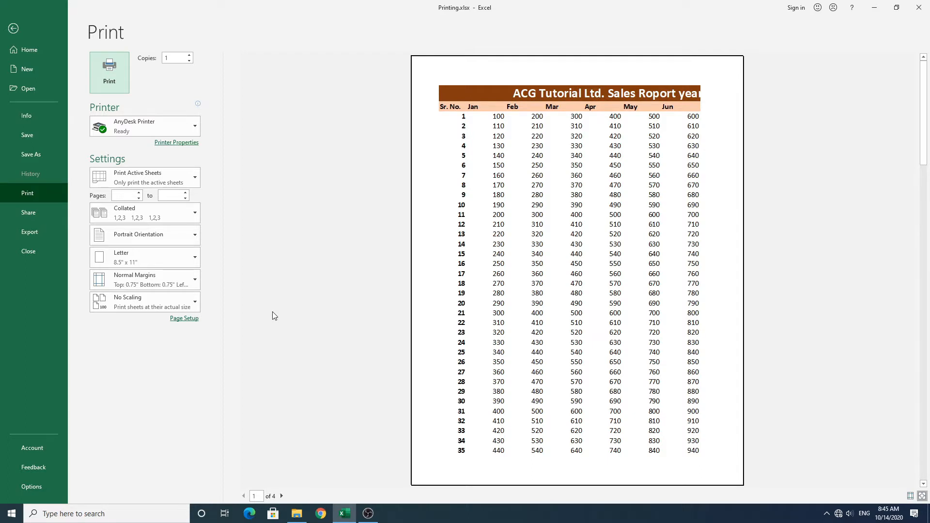
pyautogui.press('Escape')
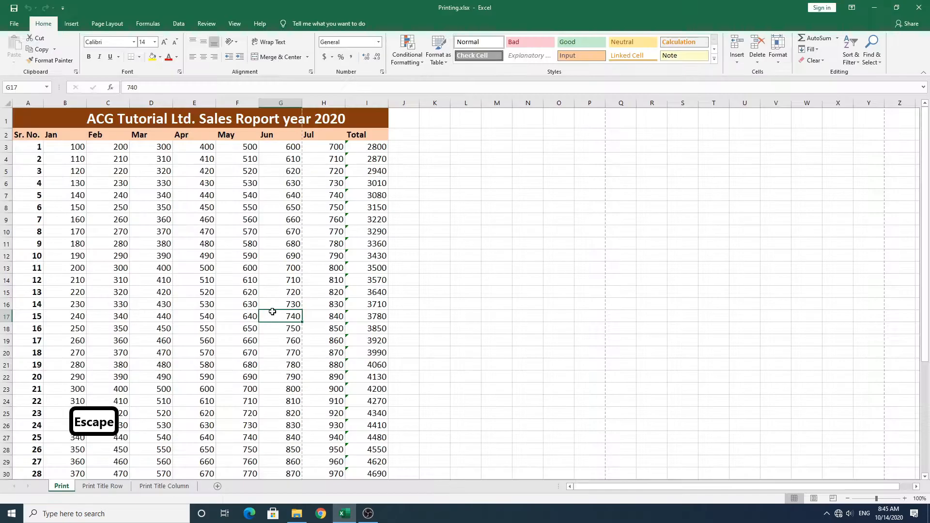
# Select cell D10, view the sales report's print preview once more and go back to the sheet
pyautogui.click(147, 231)
pyautogui.click(18, 25)
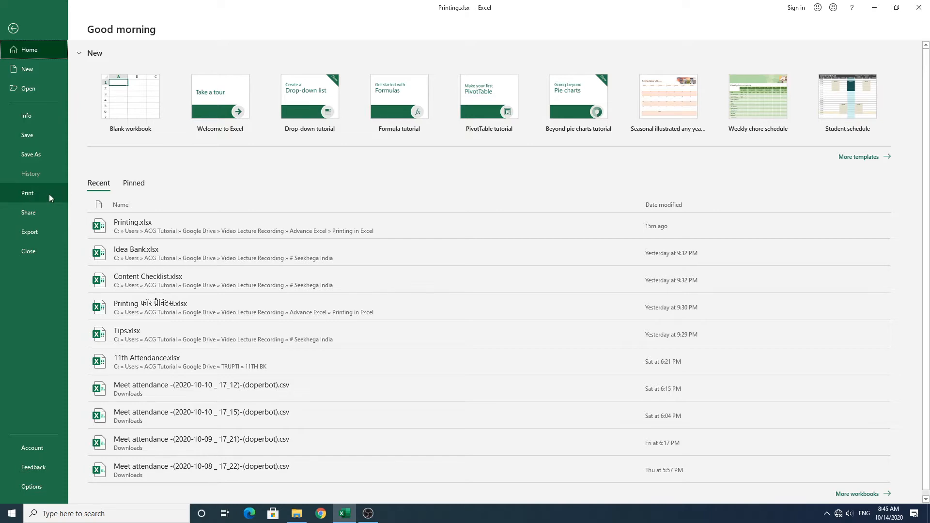
pyautogui.click(37, 193)
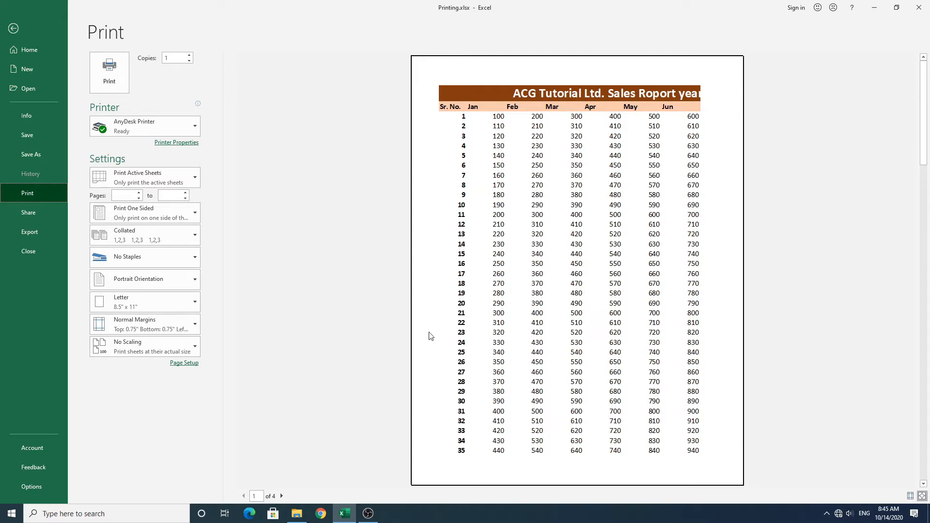
pyautogui.click(15, 31)
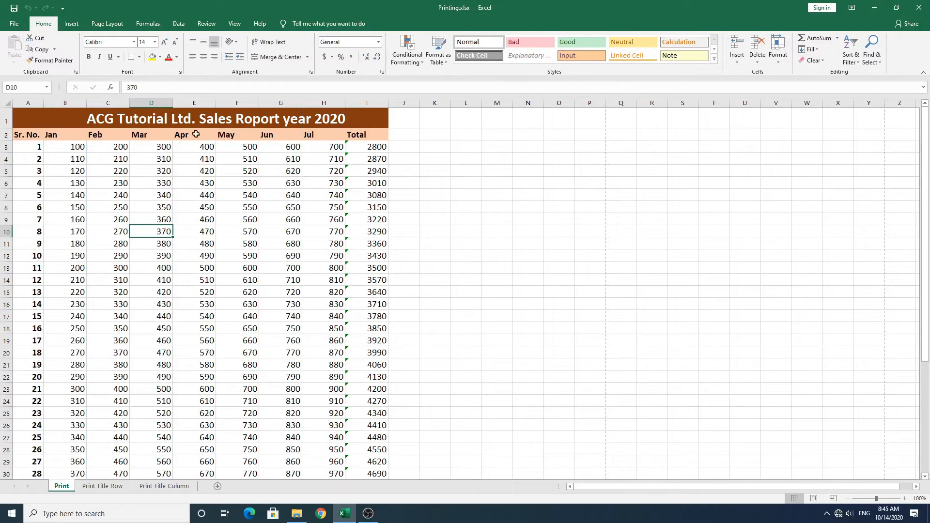
# Look through the Print Title Row and Print Title Column sheets and return to the Print sheet
pyautogui.click(194, 317)
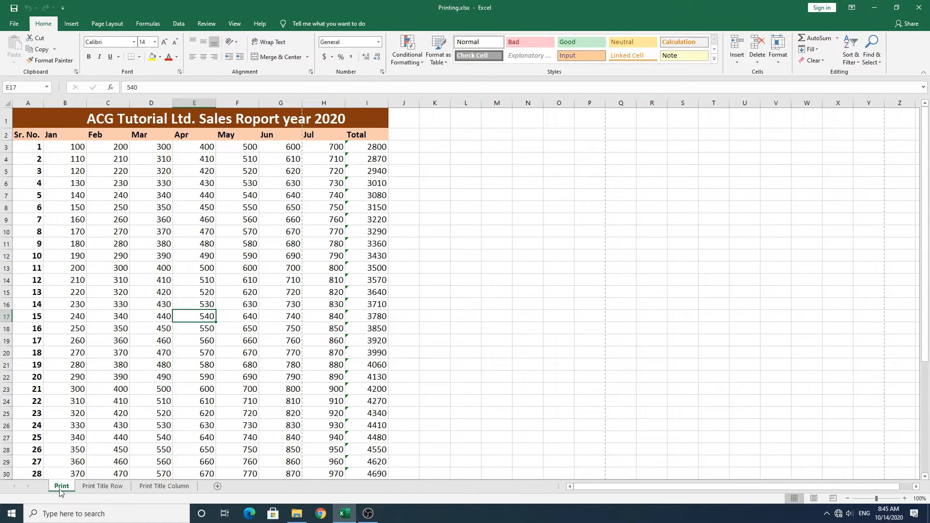
pyautogui.click(96, 490)
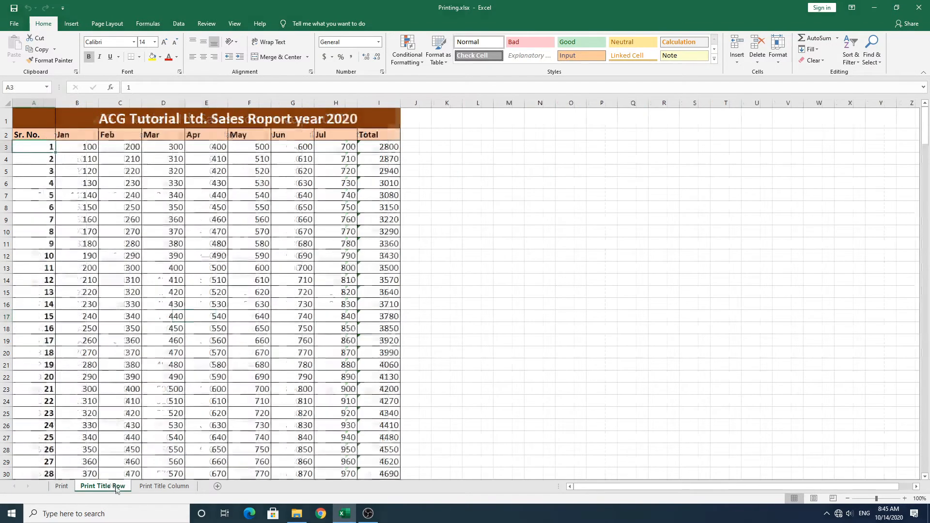
pyautogui.click(164, 486)
pyautogui.click(104, 488)
pyautogui.click(66, 488)
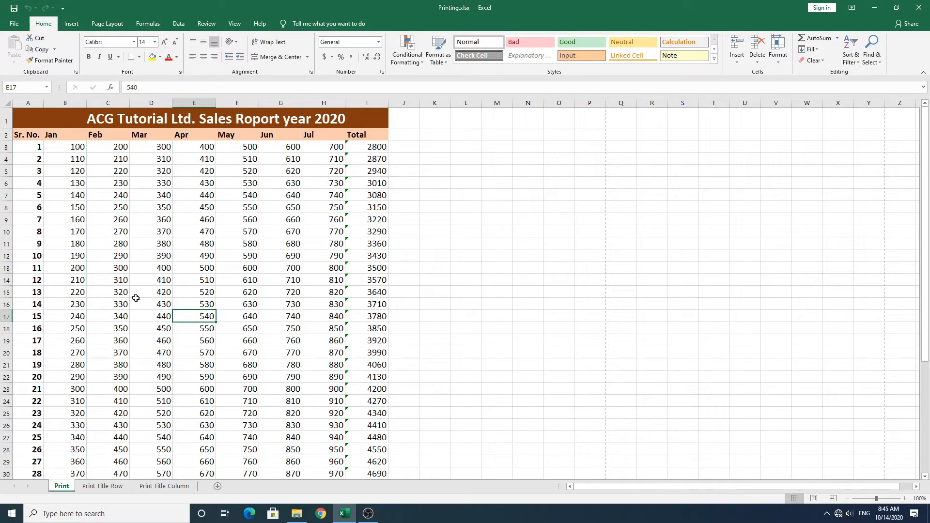
# Preview the Print sheet's printout, switching the margin guides on and off and zooming the page in and back out
pyautogui.hotkey('ctrl', 'p')
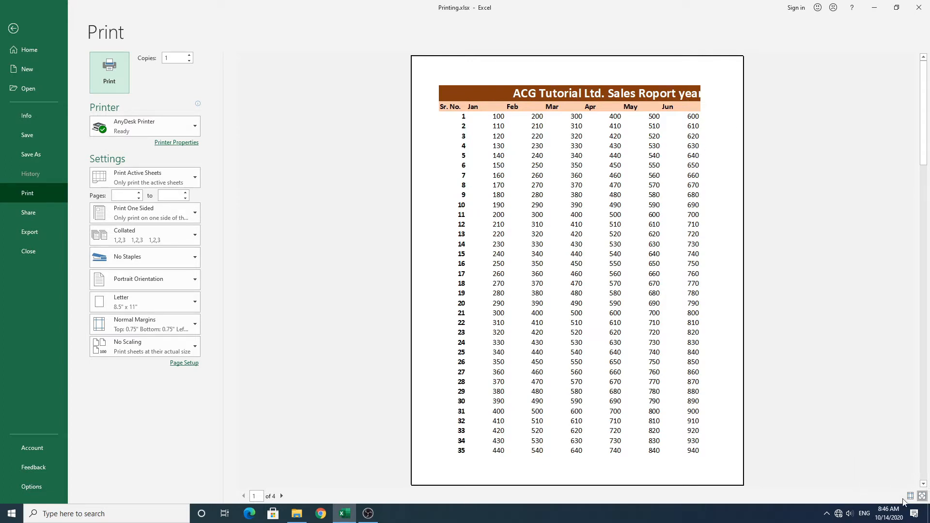
pyautogui.click(923, 494)
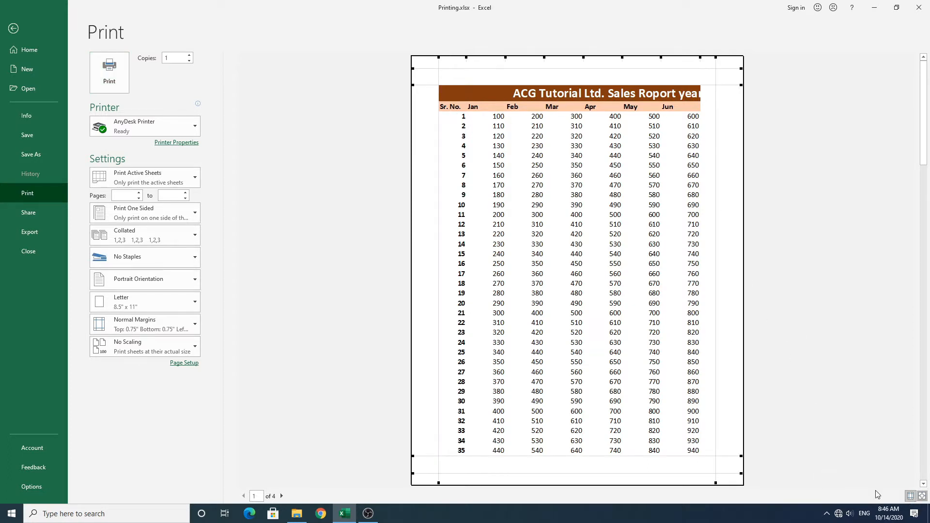
pyautogui.click(911, 497)
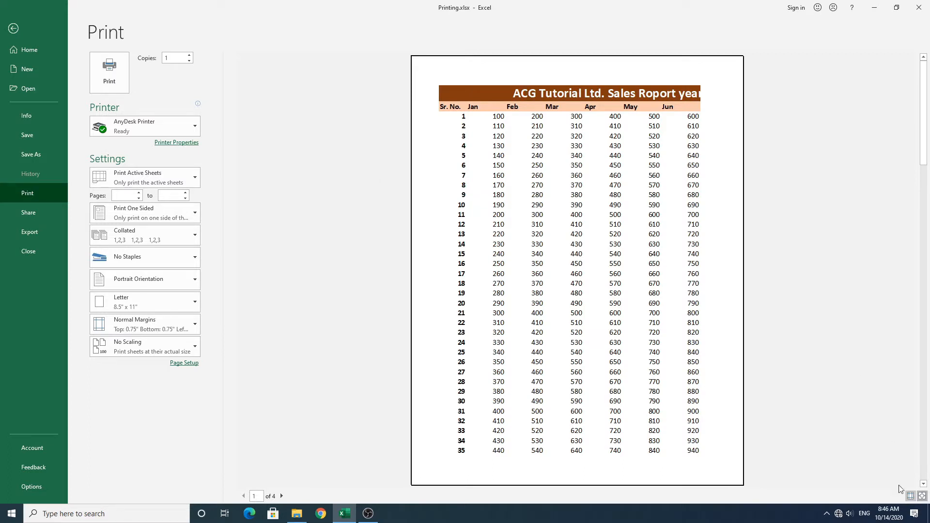
pyautogui.click(922, 497)
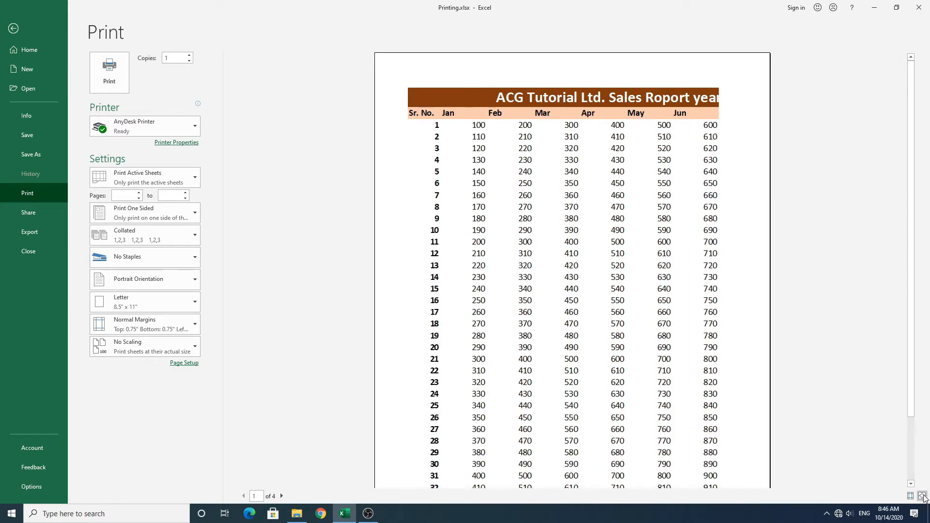
pyautogui.click(923, 498)
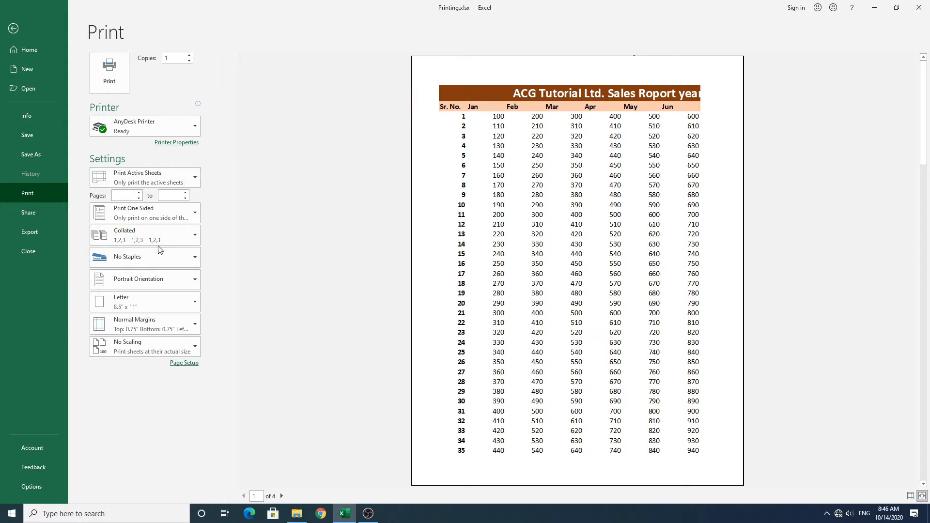
# Review the Page, Margins, Header/Footer and Sheet settings in Page Setup, and return to the worksheet without changes
pyautogui.click(185, 364)
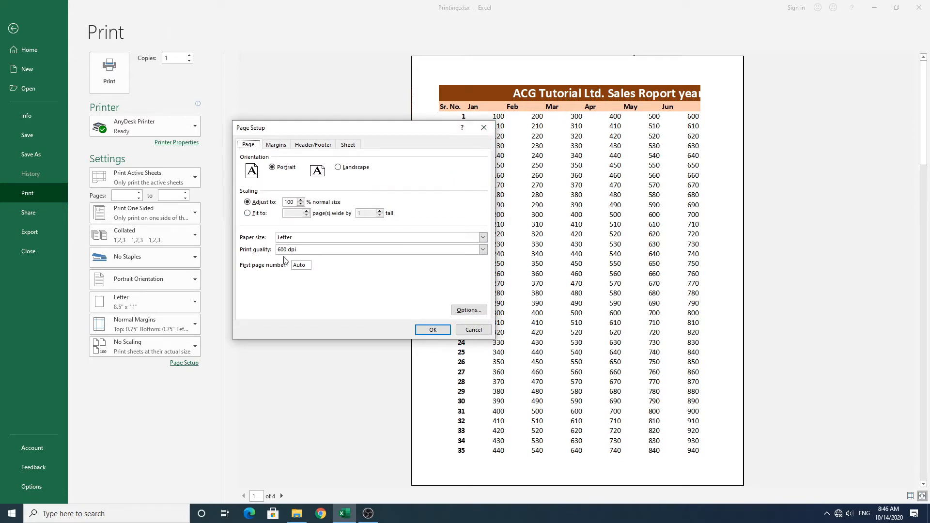
pyautogui.moveTo(324, 128); pyautogui.dragTo(313, 121)
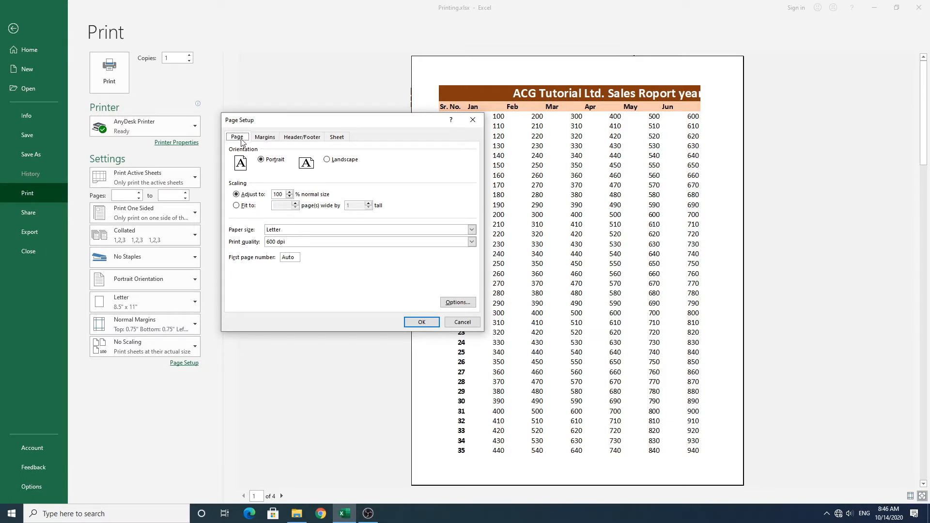
pyautogui.click(265, 138)
pyautogui.click(302, 137)
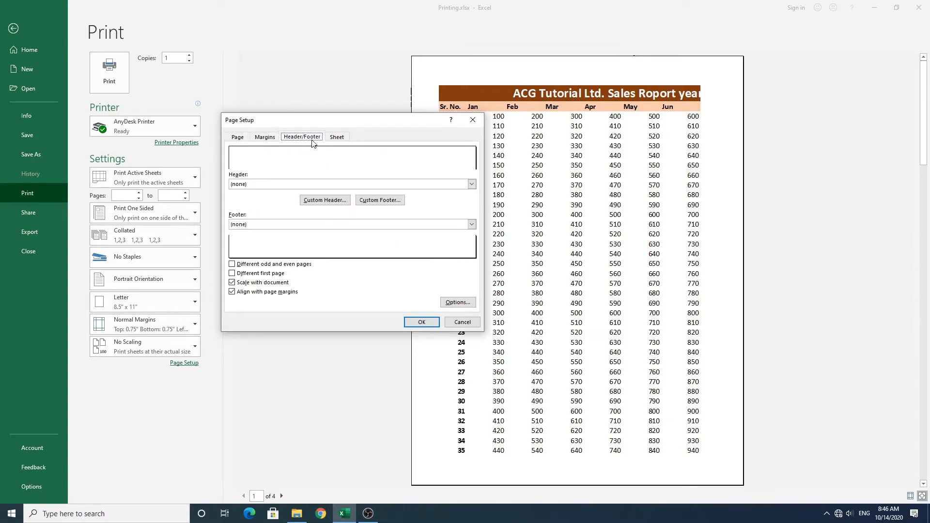
pyautogui.click(334, 138)
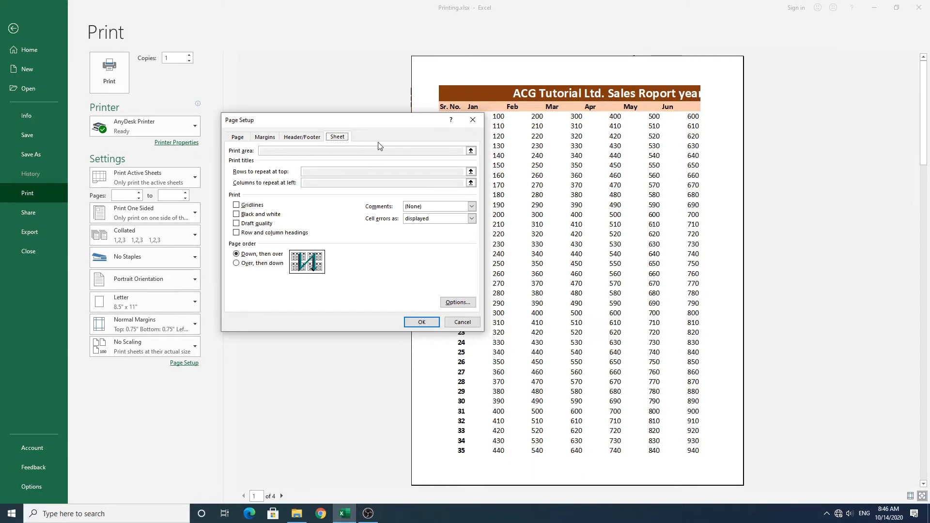
pyautogui.click(238, 137)
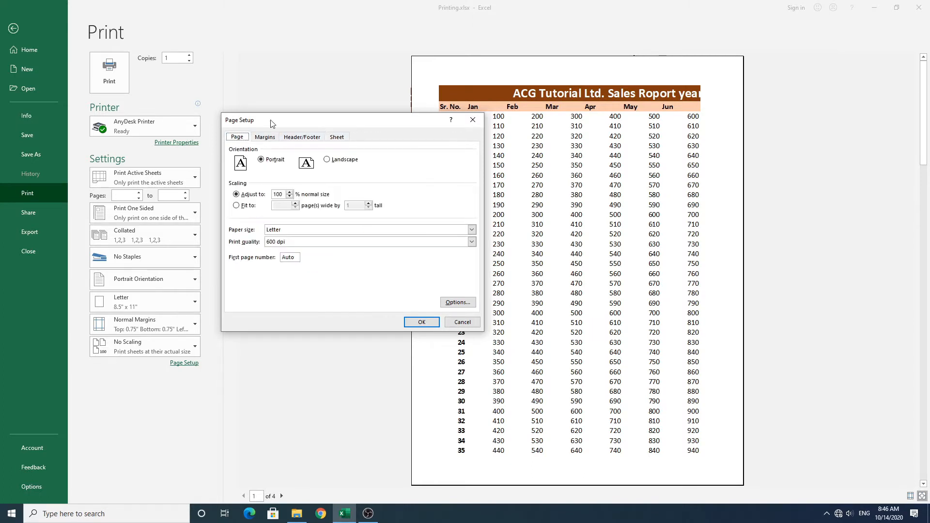
pyautogui.click(472, 120)
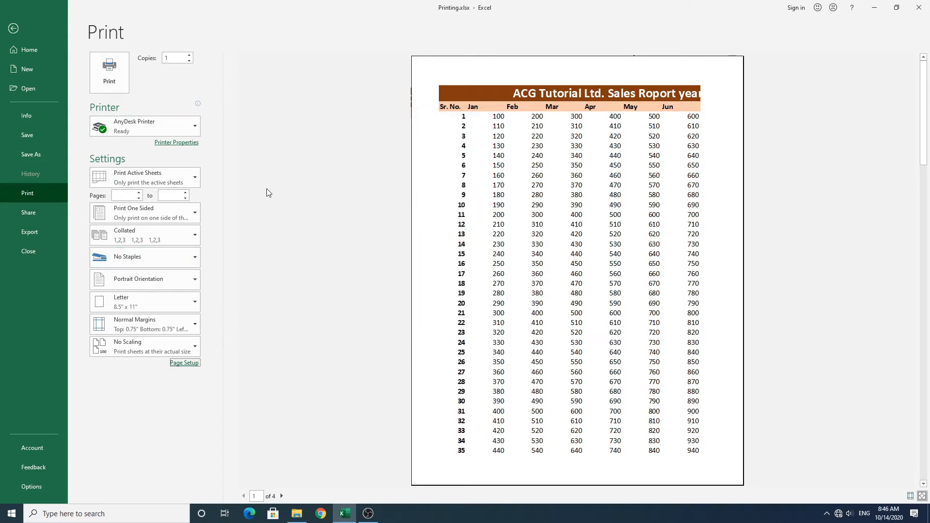
pyautogui.click(13, 29)
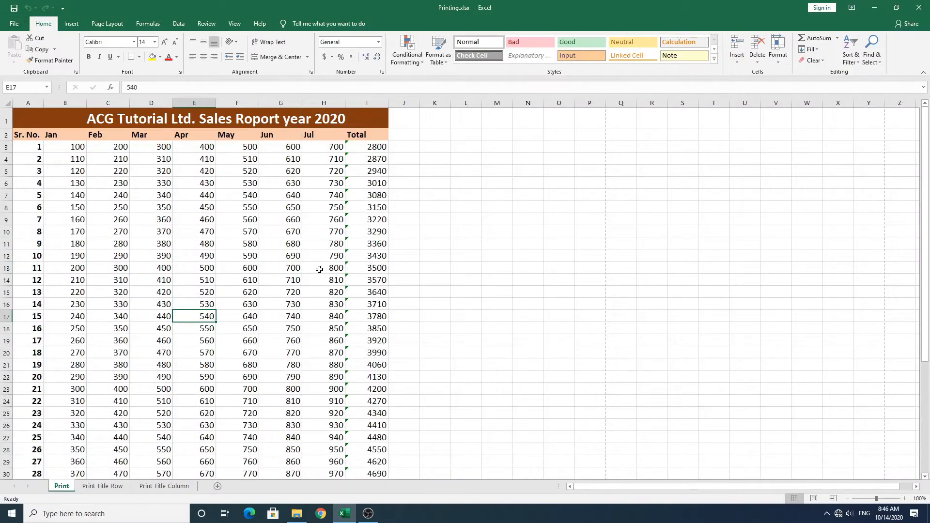
# Open Page Setup directly from the worksheet, cancel it and select cell C9
pyautogui.click(107, 24)
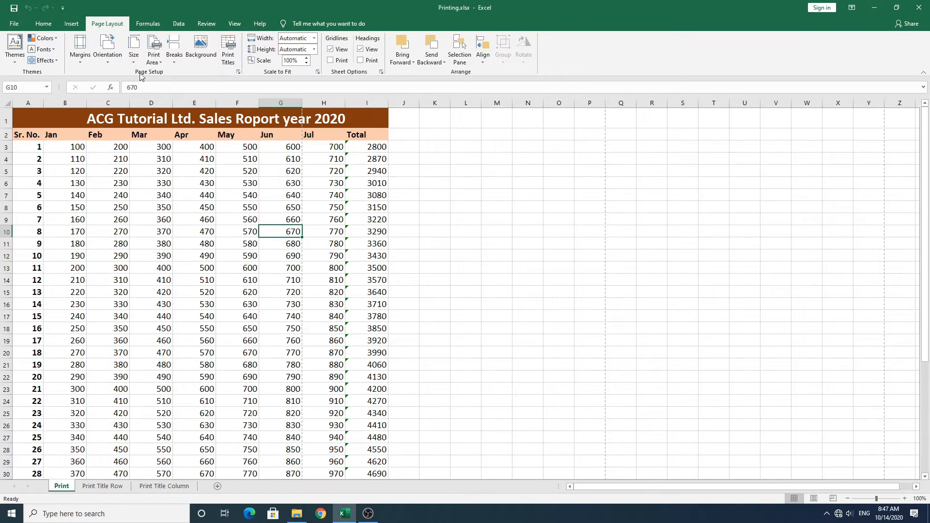
pyautogui.click(238, 71)
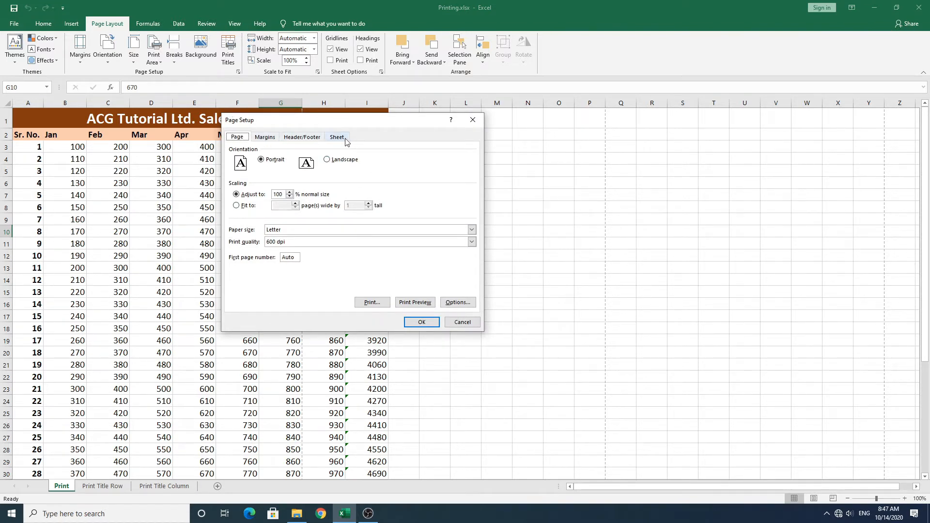
pyautogui.click(462, 322)
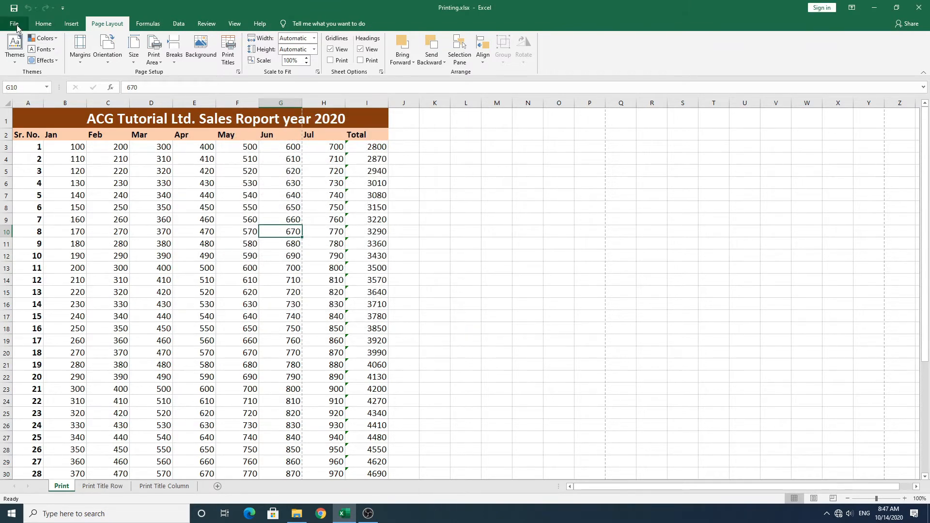
pyautogui.click(34, 28)
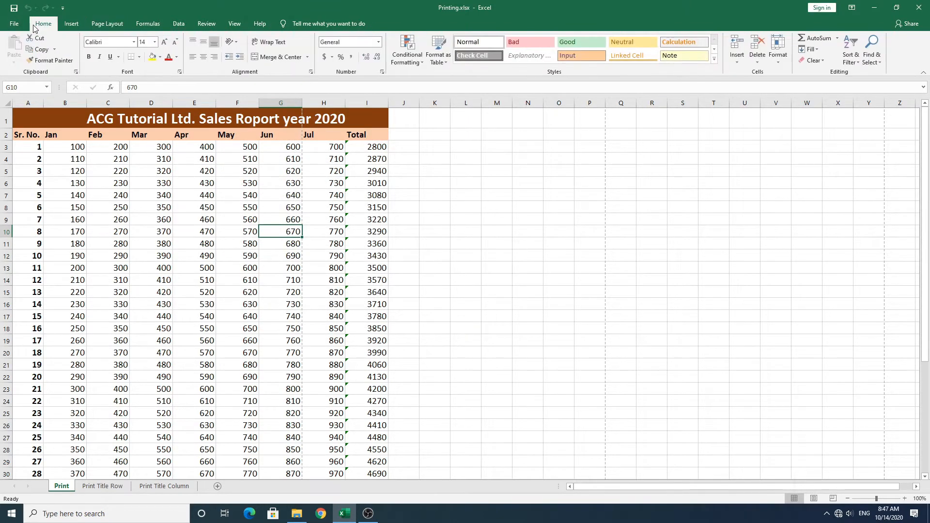
pyautogui.click(113, 223)
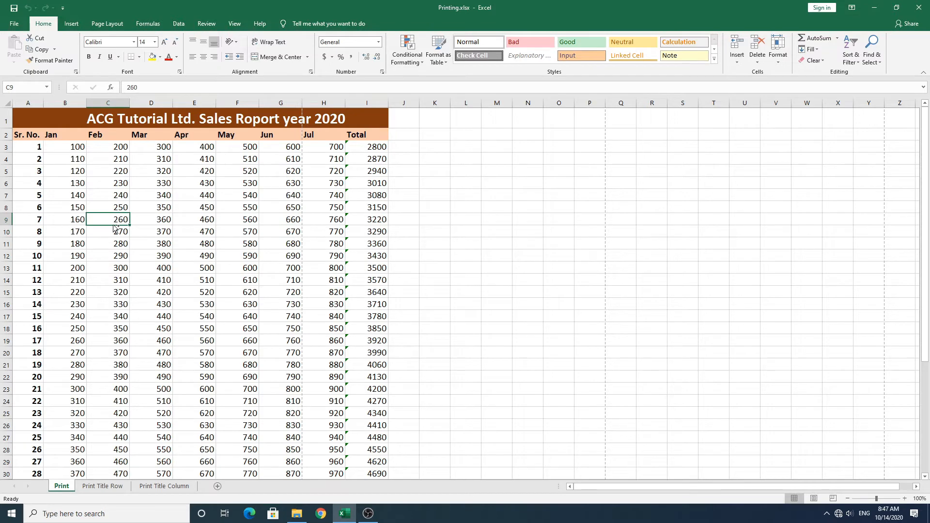
# Preview the Print sheet, narrow the Feb and Apr columns, and check the print preview again
pyautogui.hotkey('ctrl', 'p')
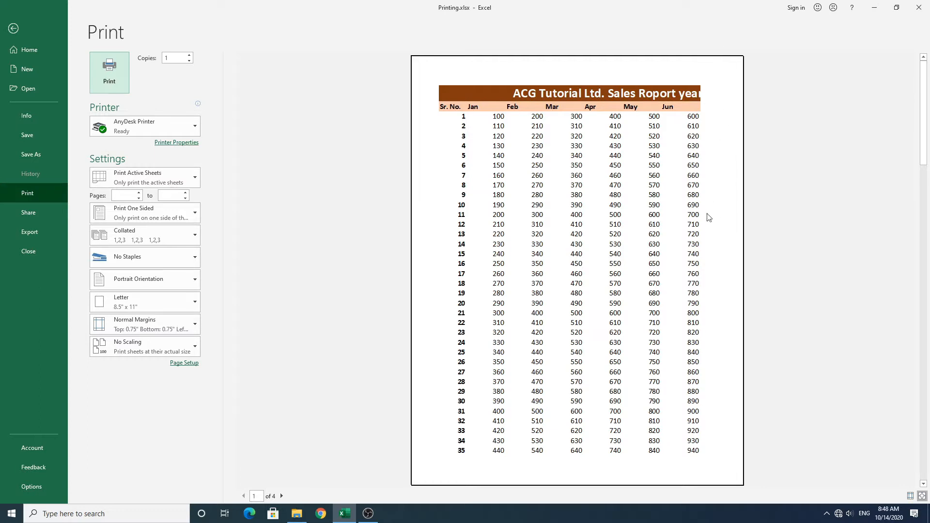
pyautogui.click(8, 30)
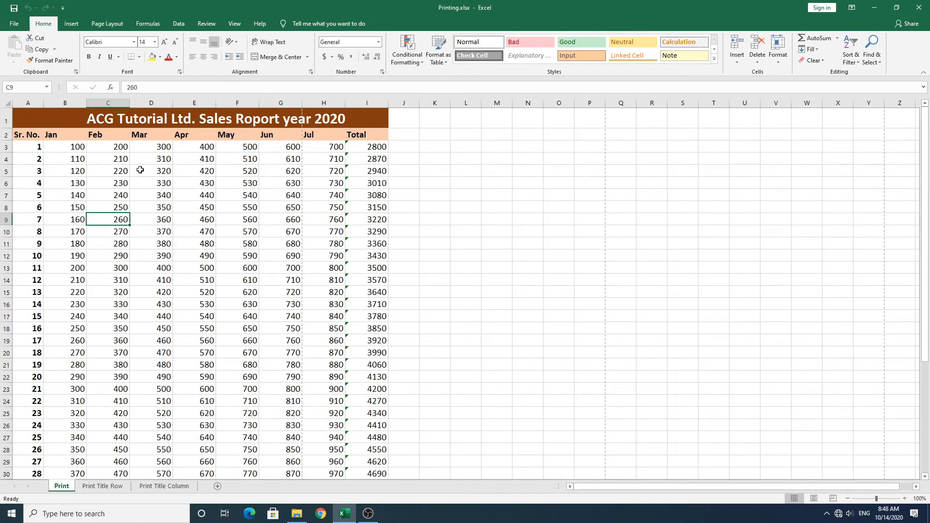
pyautogui.moveTo(128, 102)
pyautogui.mouseDown()
pyautogui.moveTo(99, 102)
pyautogui.moveTo(111, 101)
pyautogui.mouseUp()
pyautogui.moveTo(196, 106); pyautogui.dragTo(182, 106)
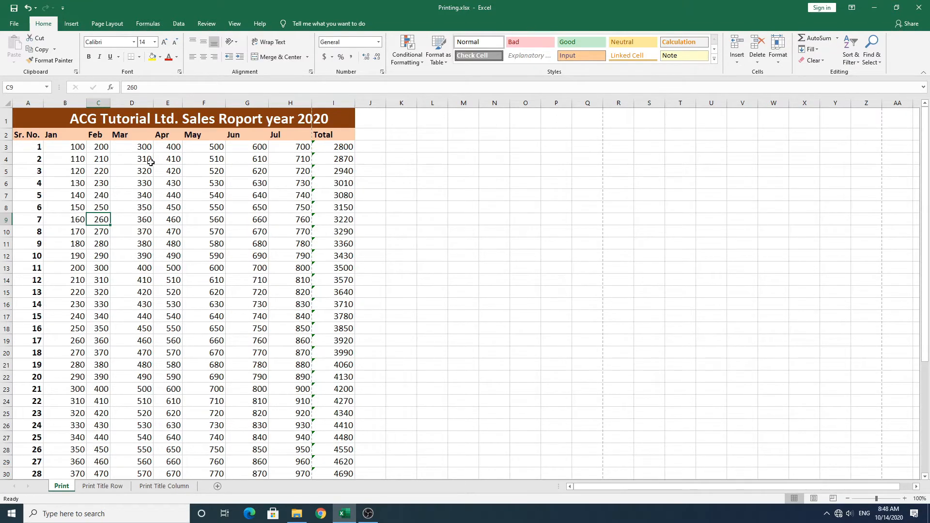
pyautogui.hotkey('ctrl', 'p')
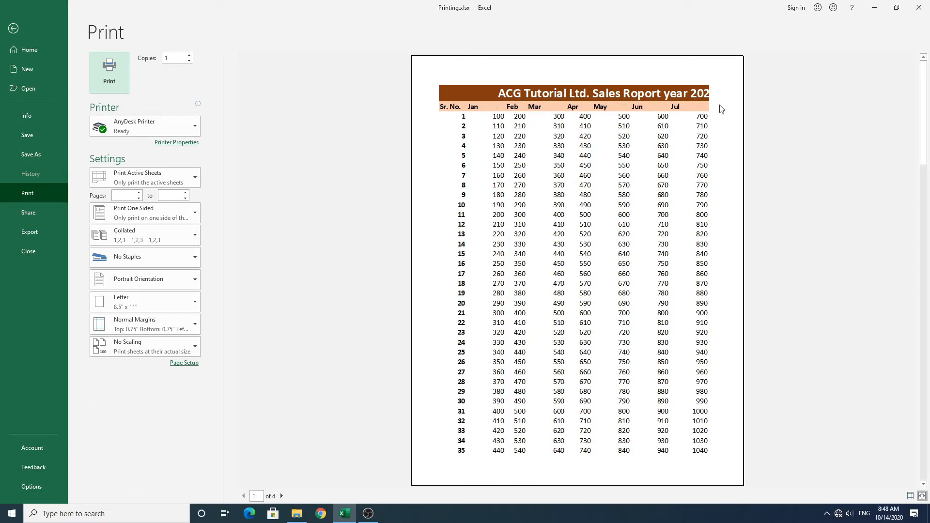
pyautogui.click(13, 29)
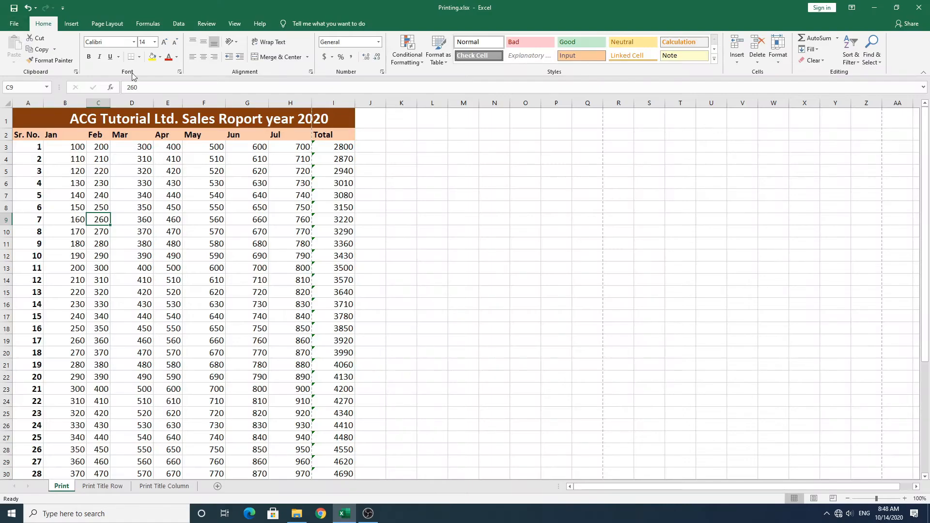
# Undo the width changes of the Feb and Apr columns and select cell F6
pyautogui.hotkey('ctrl', 'z')
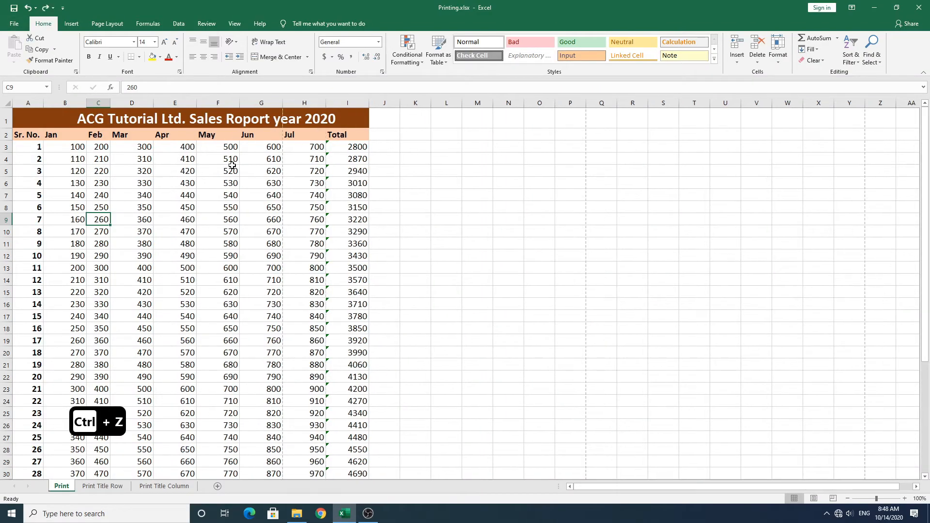
pyautogui.hotkey('ctrl', 'z')
pyautogui.click(226, 185)
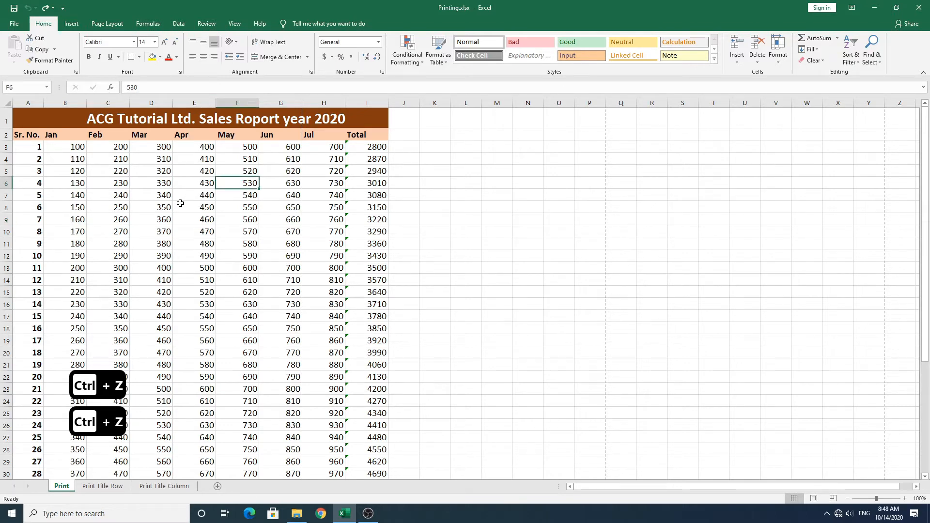
# Look over the Print sheet's rows, then page through its whole print preview and go back to page 1
pyautogui.scroll(-4, 205, 274)
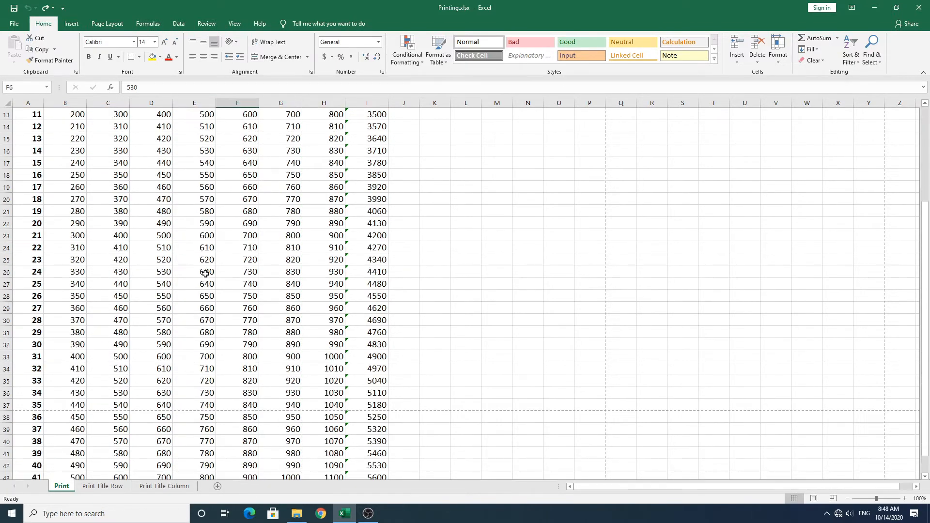
pyautogui.scroll(-3, 205, 274)
pyautogui.scroll(7, 208, 271)
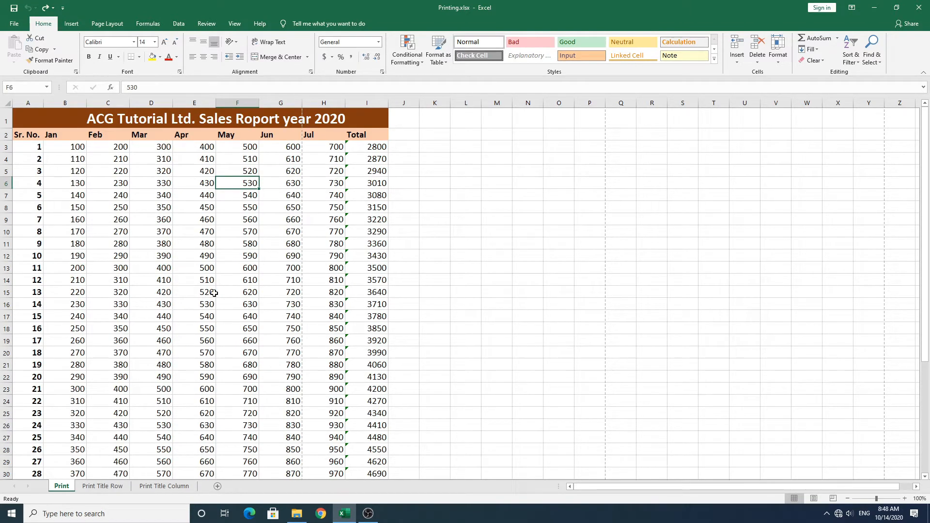
pyautogui.click(80, 281)
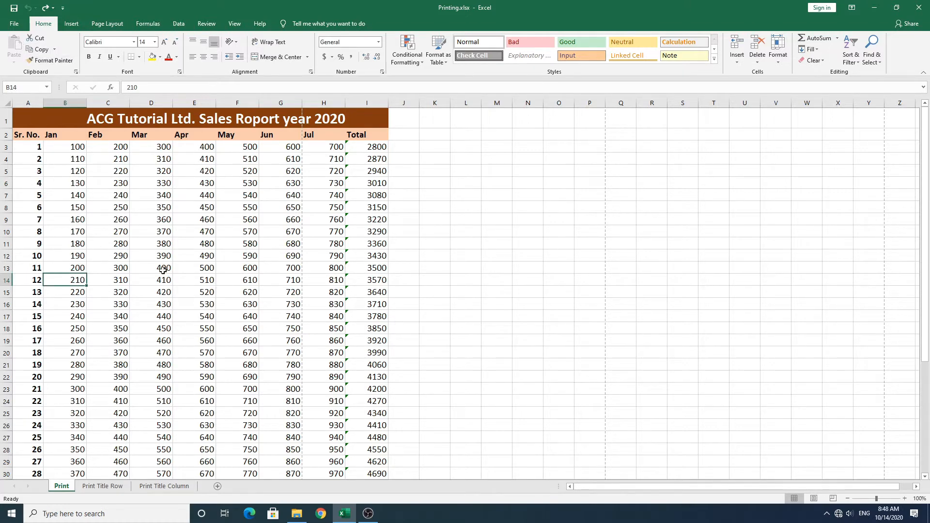
pyautogui.hotkey('ctrl', 'p')
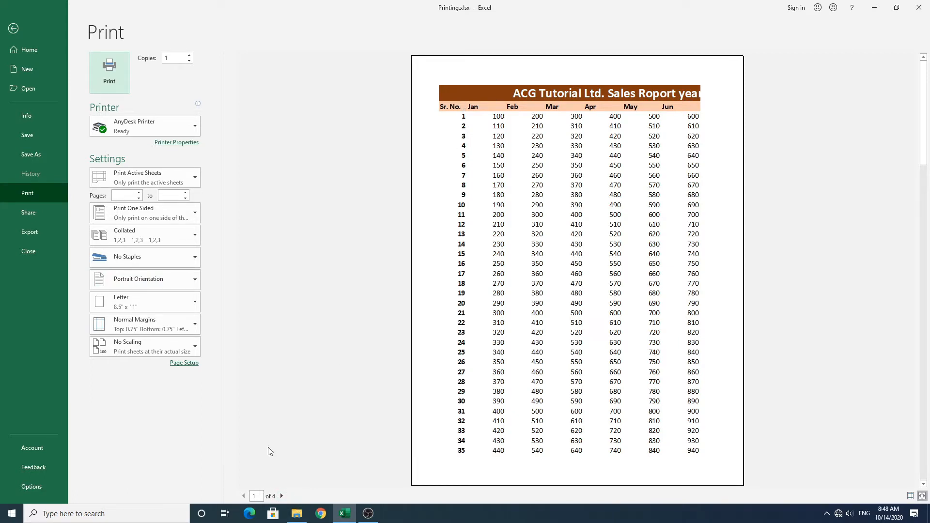
pyautogui.click(282, 496)
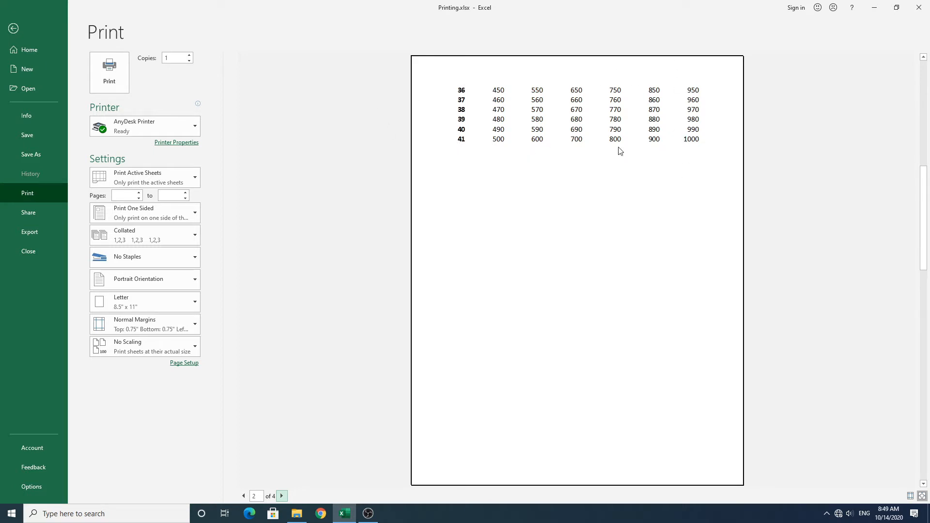
pyautogui.click(282, 496)
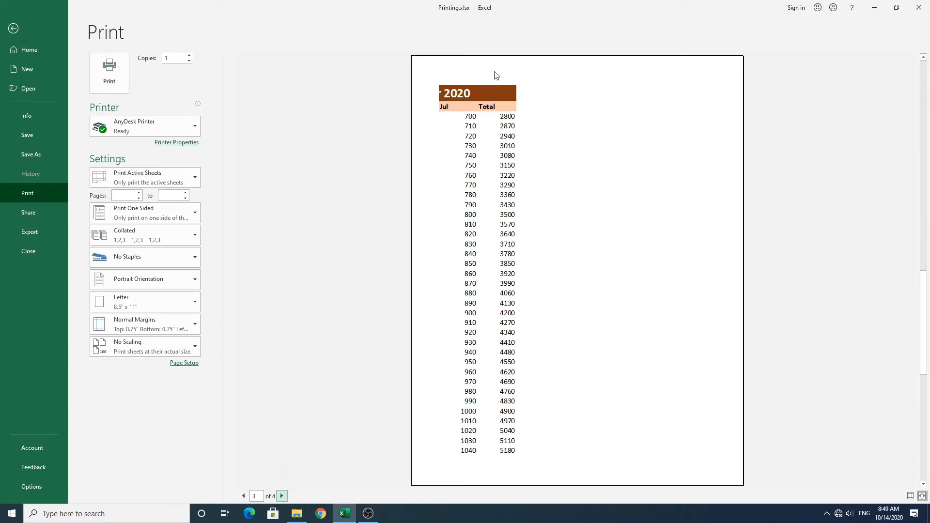
pyautogui.click(281, 496)
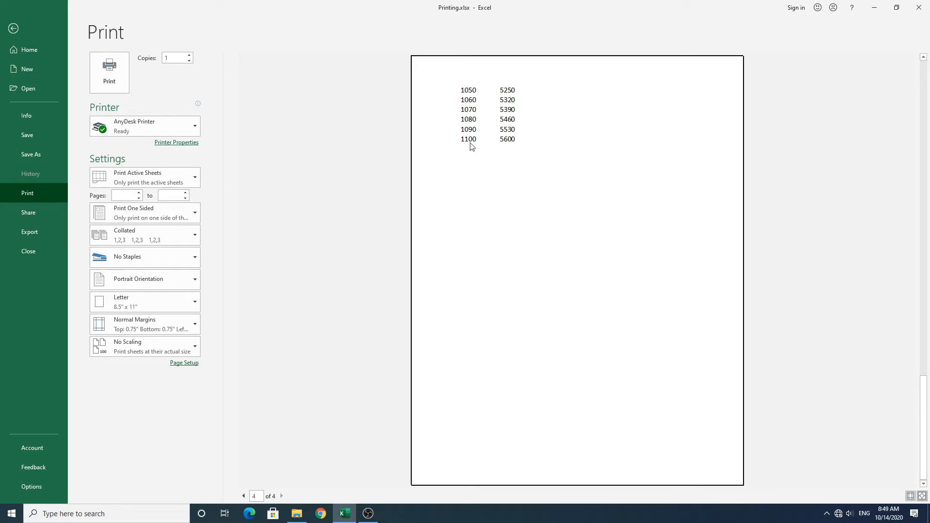
pyautogui.click(243, 496)
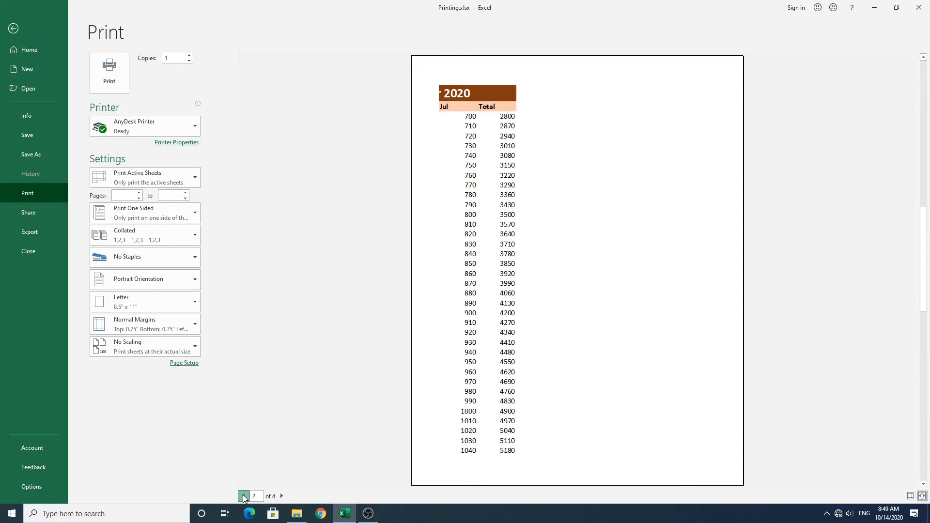
pyautogui.click(243, 496)
pyautogui.click(243, 497)
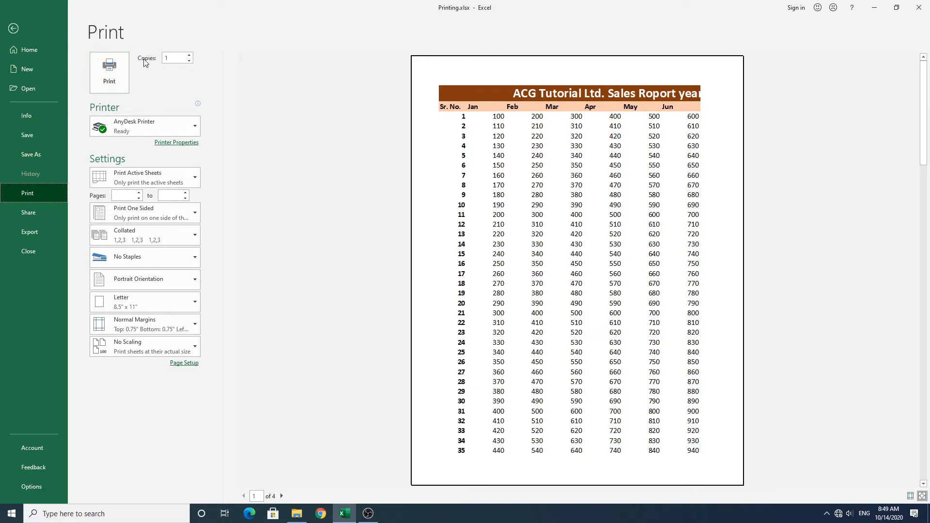
# Examine the number of copies and the list of available printers, leaving both settings unchanged
pyautogui.click(178, 59)
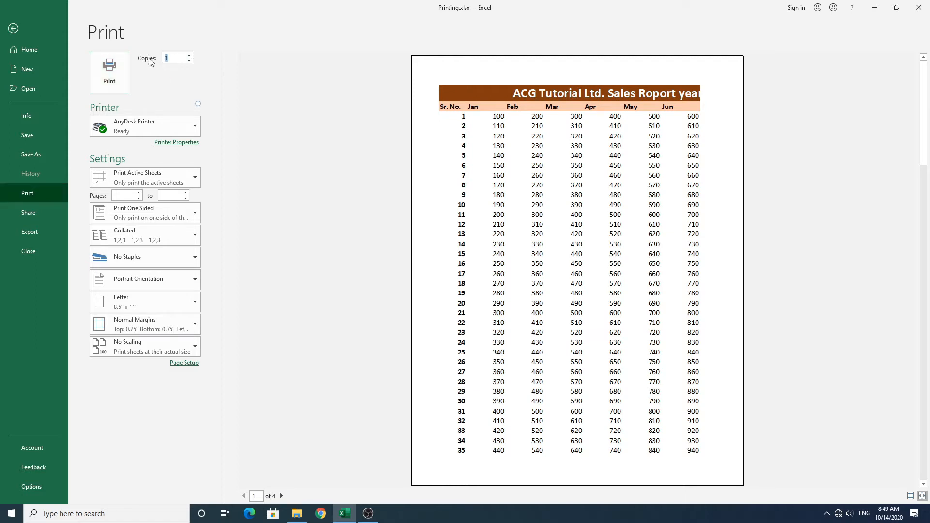
pyautogui.click(181, 62)
pyautogui.click(179, 81)
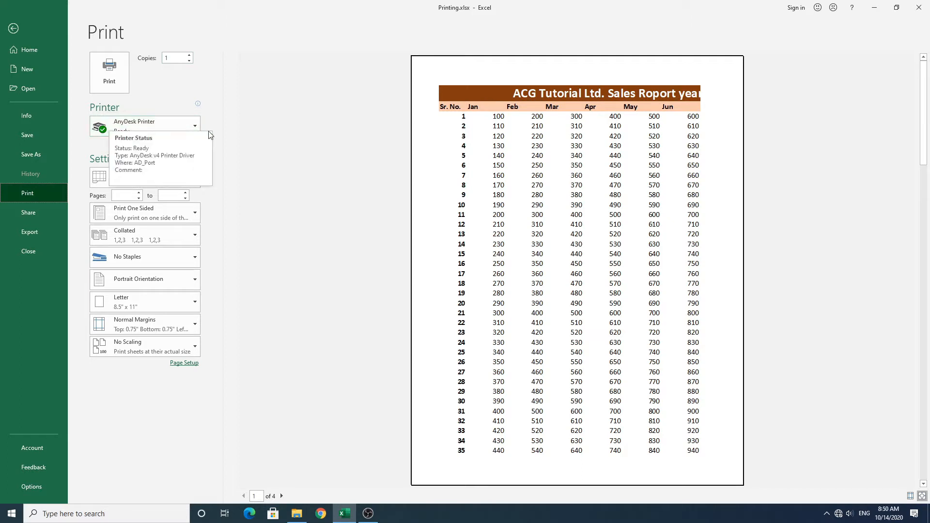
pyautogui.click(195, 126)
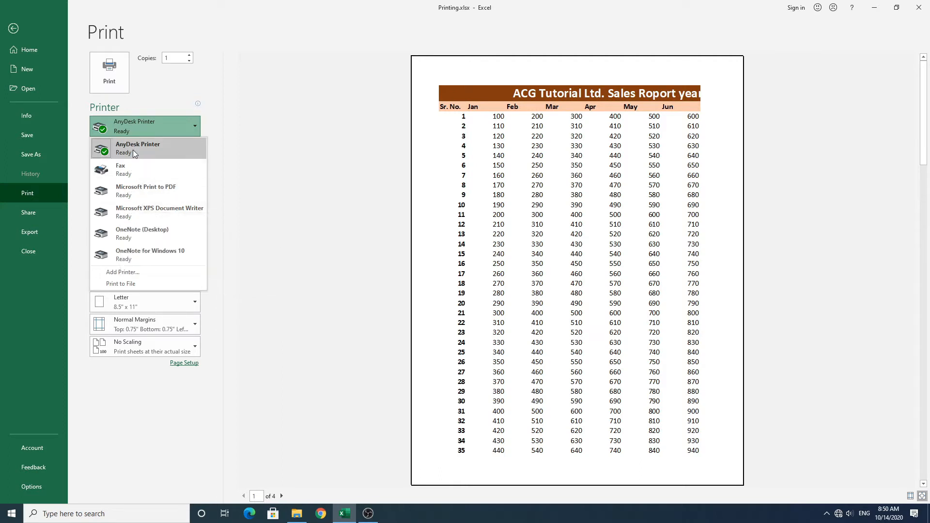
pyautogui.click(228, 133)
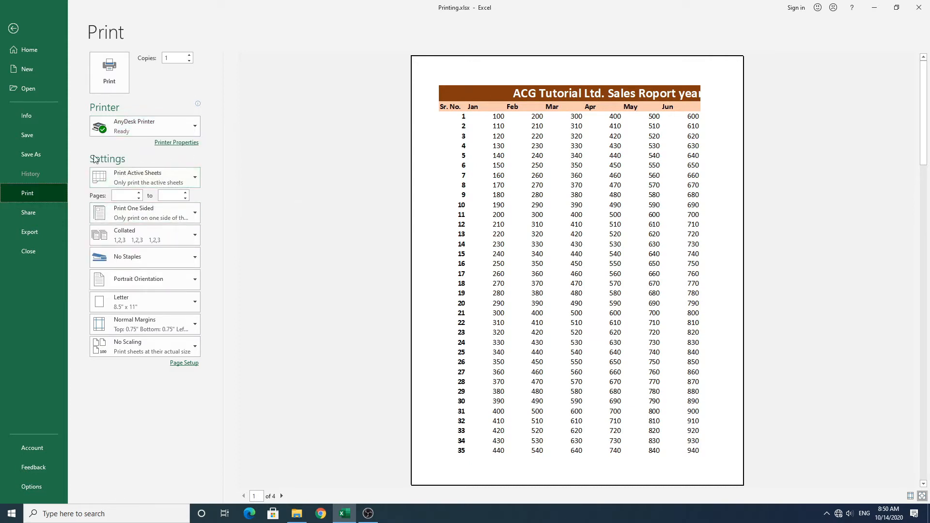
# Set the print scope to Print Entire Workbook and return to the worksheet
pyautogui.click(193, 180)
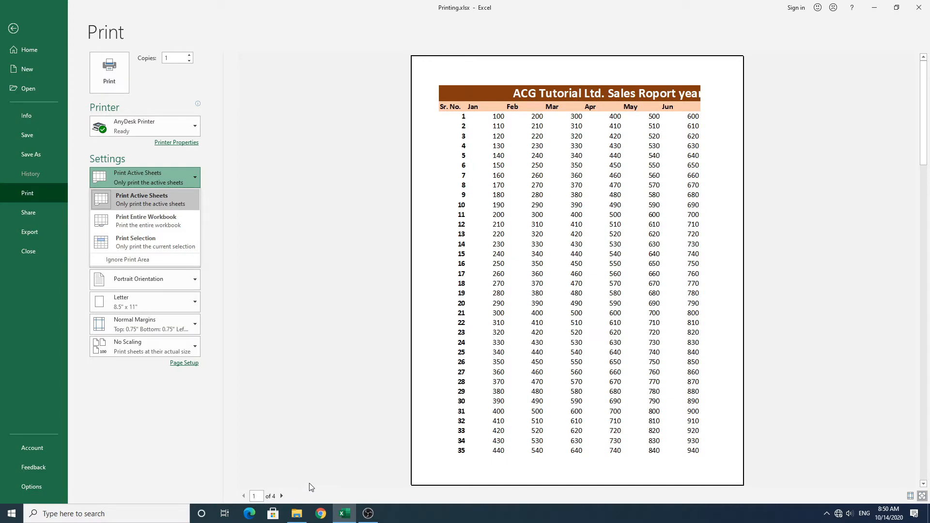
pyautogui.click(13, 28)
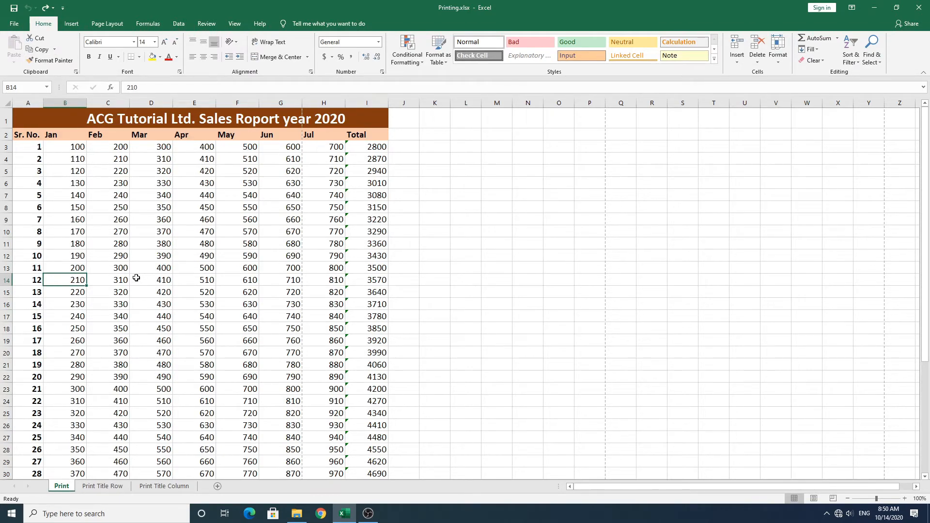
pyautogui.hotkey('ctrl', 'p')
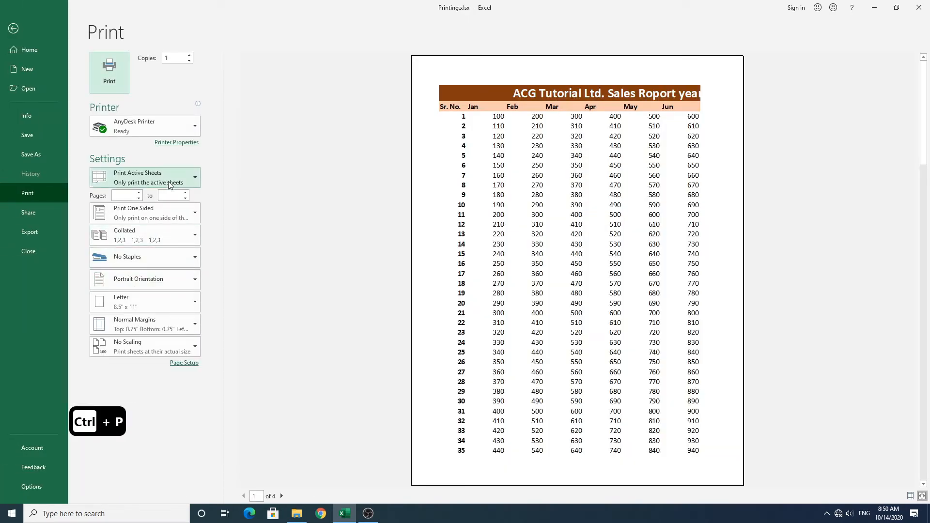
pyautogui.click(169, 184)
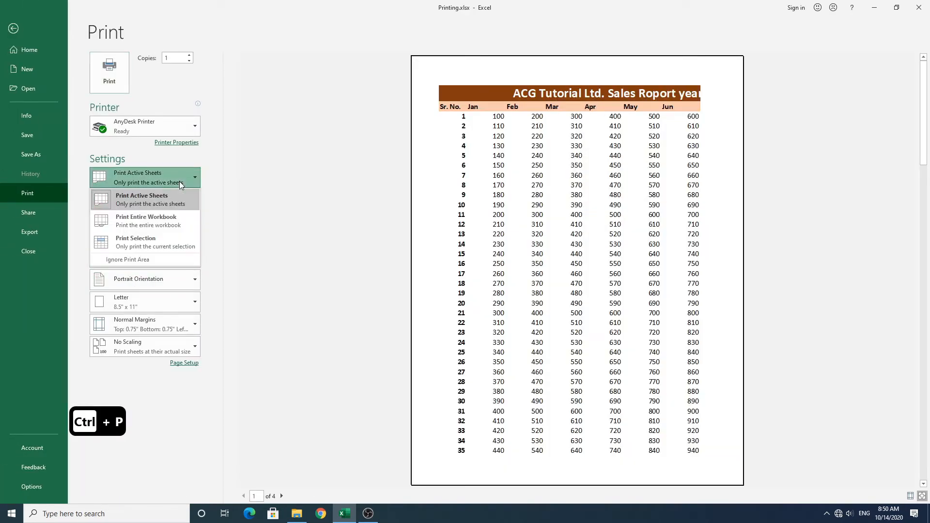
pyautogui.click(150, 219)
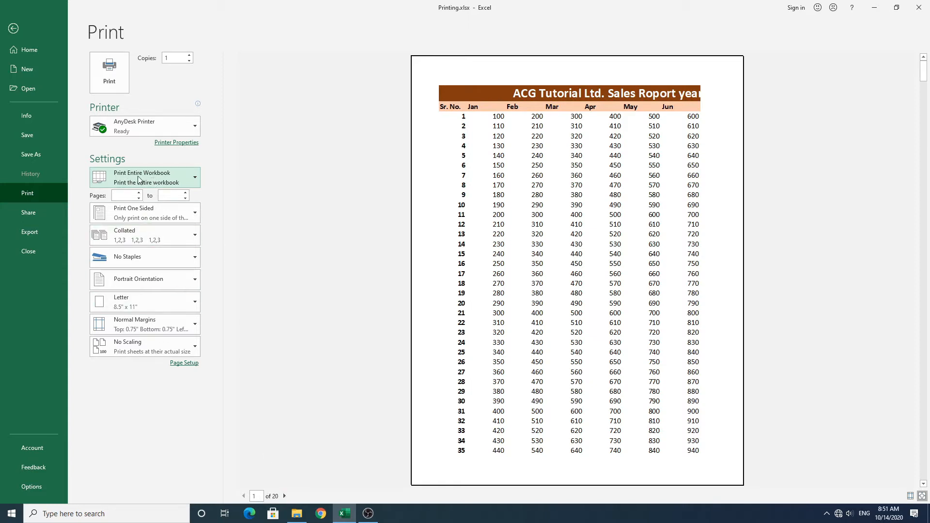
pyautogui.click(13, 28)
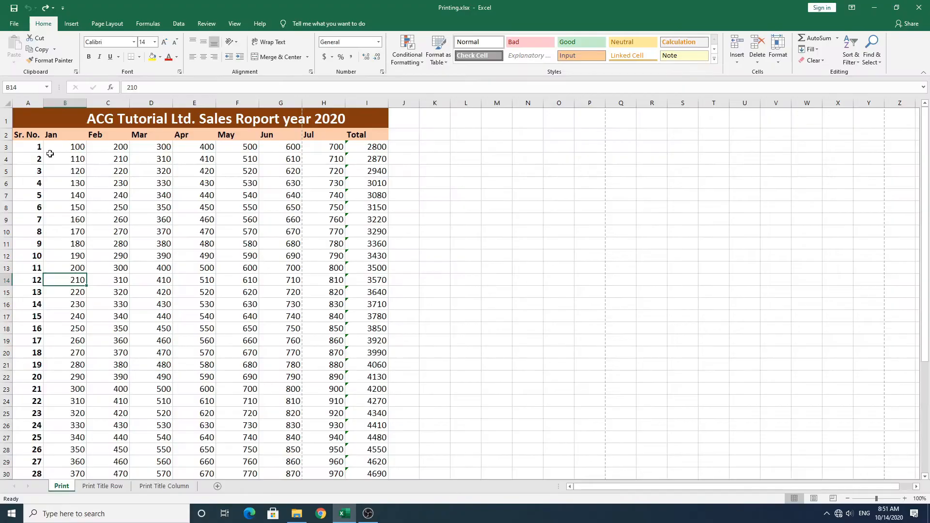
# Look through the Print Title Row and Print Title Column sheets, return to the Print sheet and select cell C12
pyautogui.click(97, 488)
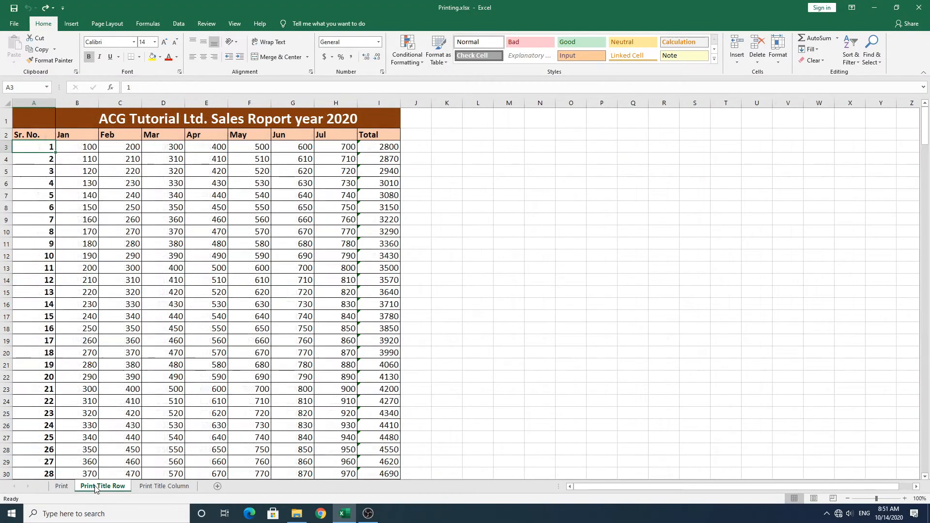
pyautogui.click(157, 487)
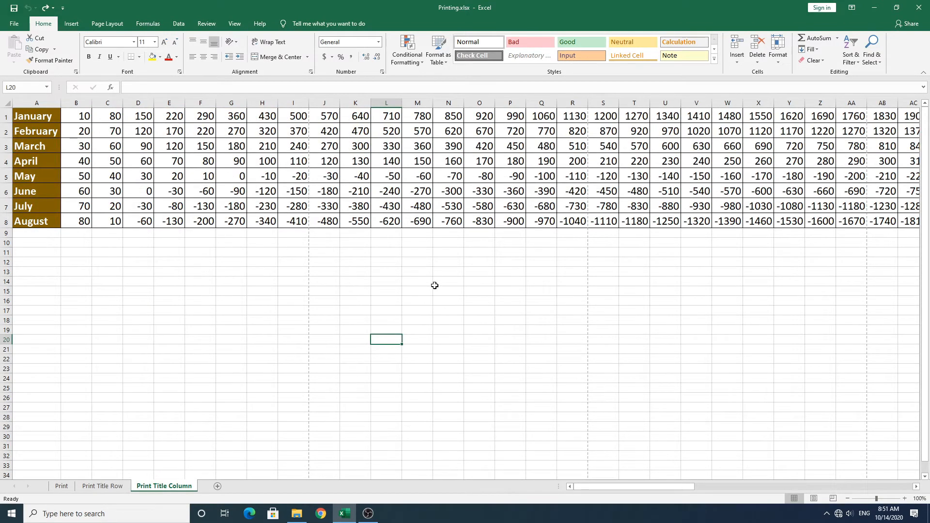
pyautogui.click(115, 487)
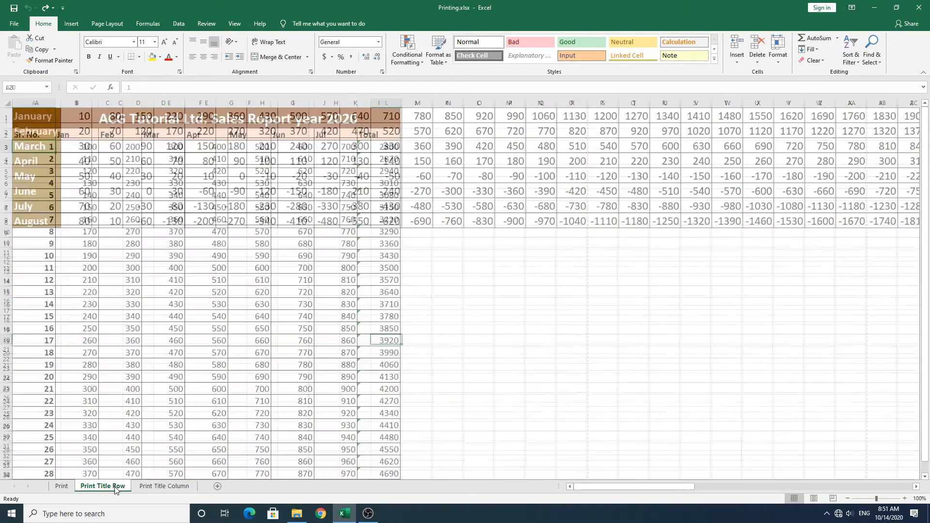
pyautogui.click(62, 486)
pyautogui.click(121, 255)
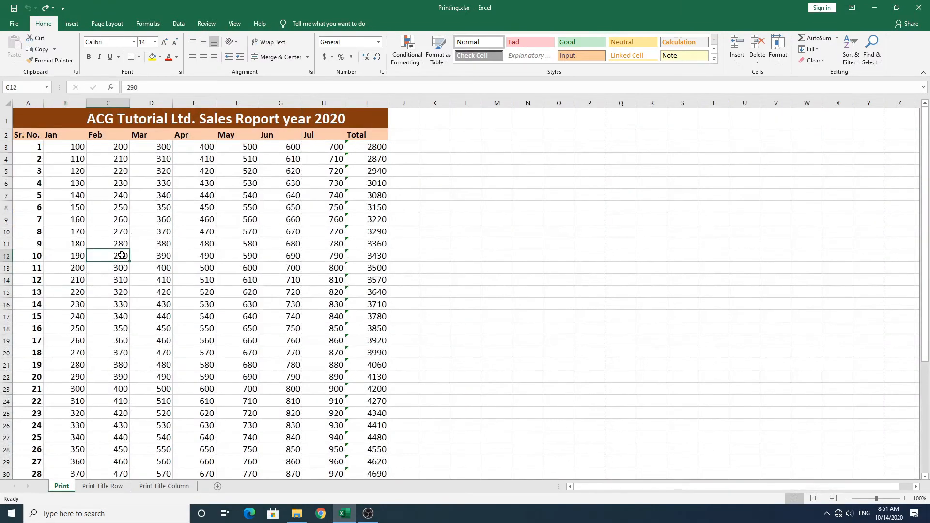
# Check the print scope options in the print preview without changing them, return to the worksheet and select cell D15
pyautogui.hotkey('ctrl', 'p')
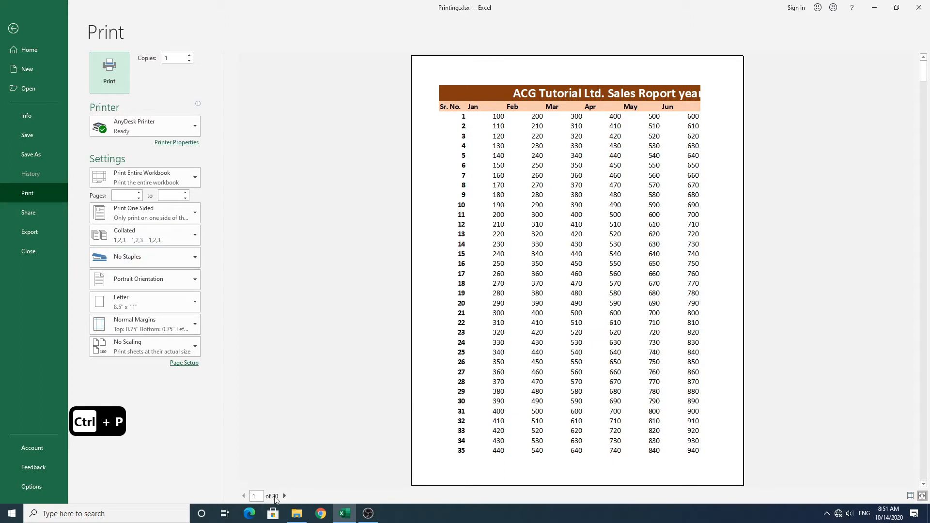
pyautogui.click(187, 179)
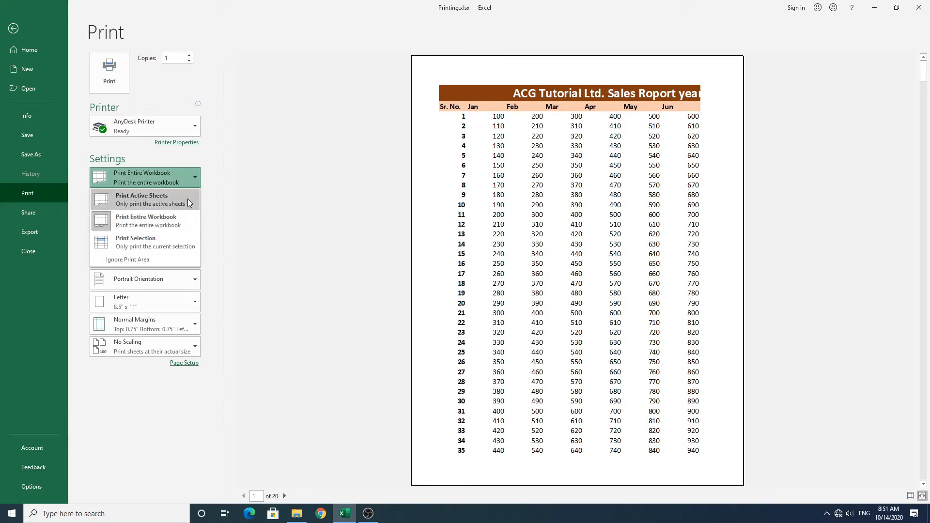
pyautogui.click(270, 173)
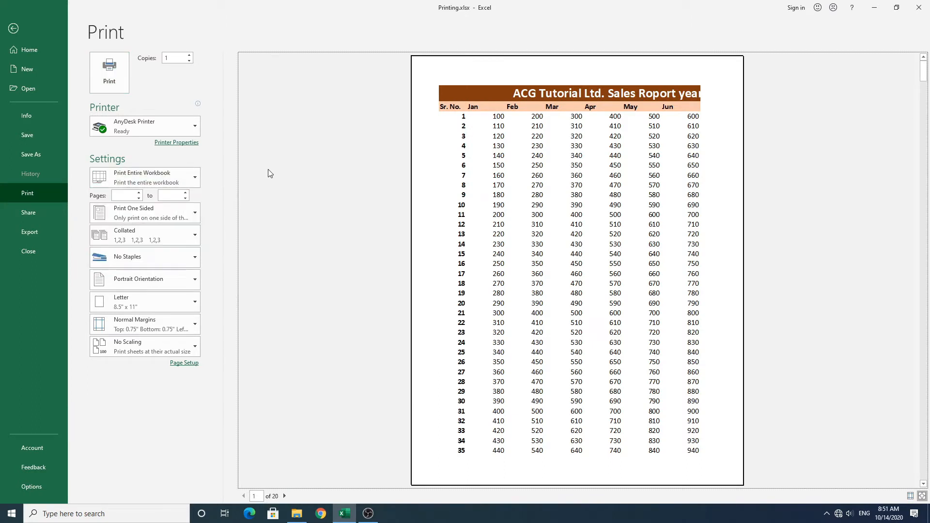
pyautogui.press('Escape')
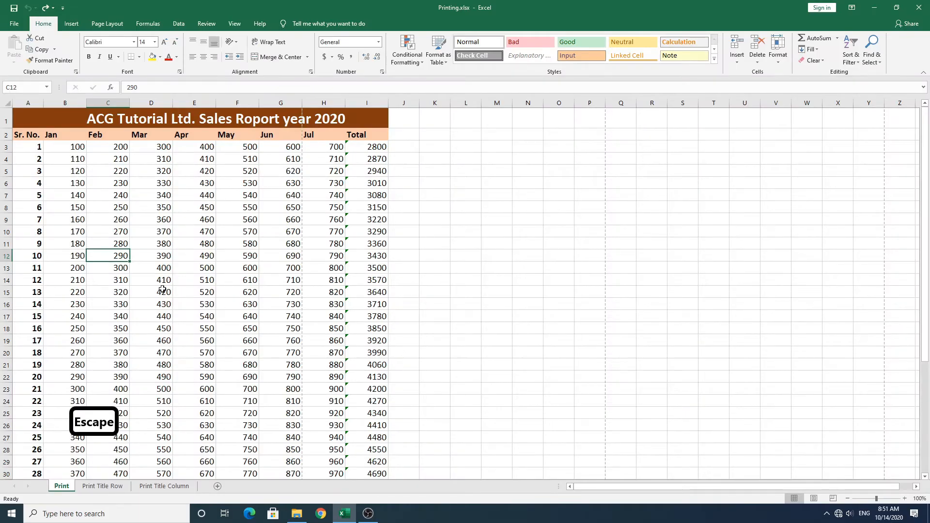
pyautogui.click(163, 291)
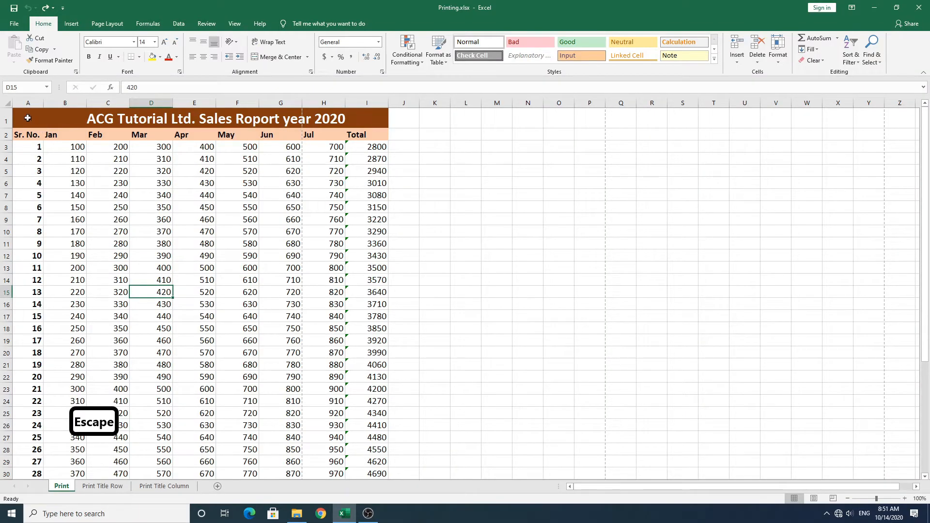
# Select cells A1:I12, set the print scope to Print Selection in the print preview and look at both pages
pyautogui.moveTo(27, 118); pyautogui.dragTo(365, 253)
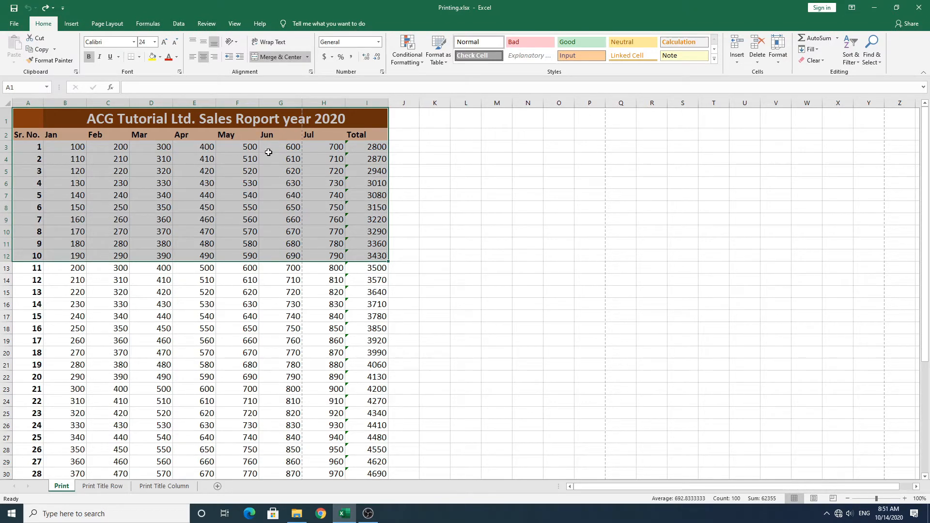
pyautogui.hotkey('ctrl', 'p')
pyautogui.click(166, 178)
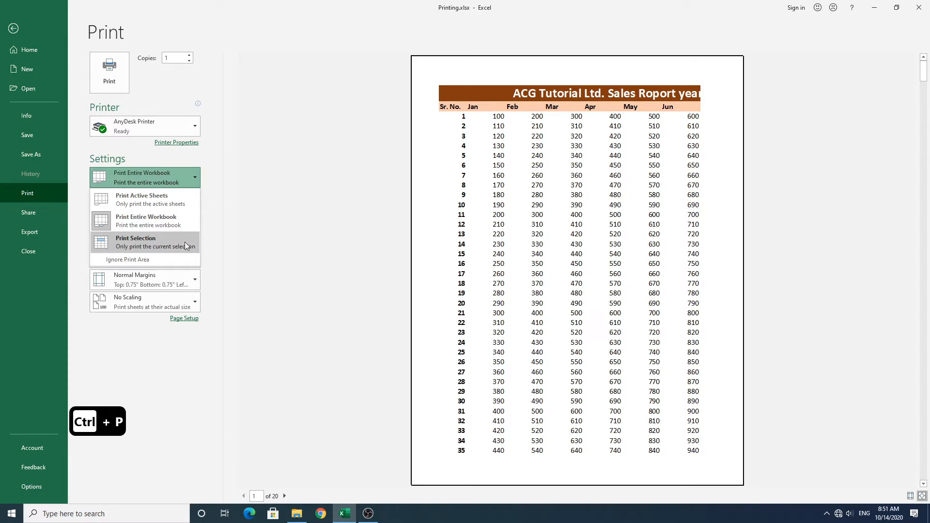
pyautogui.click(141, 244)
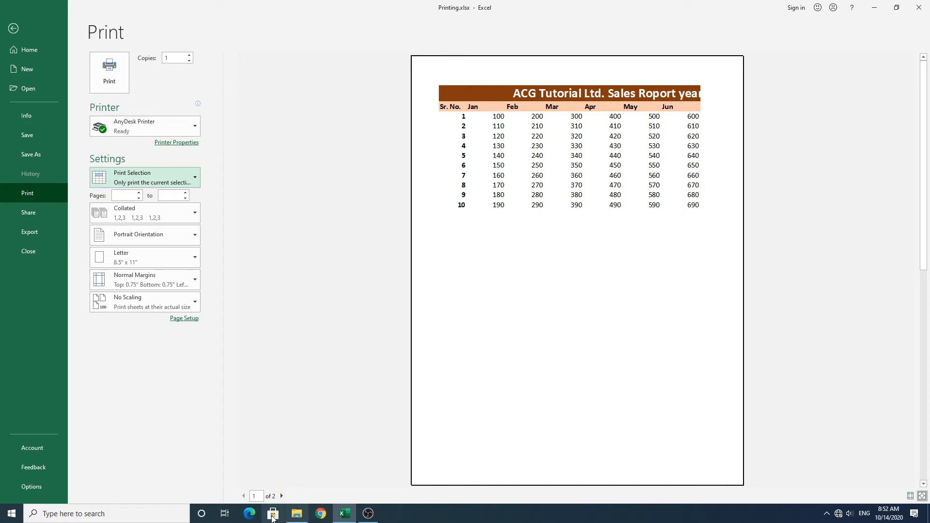
pyautogui.click(281, 496)
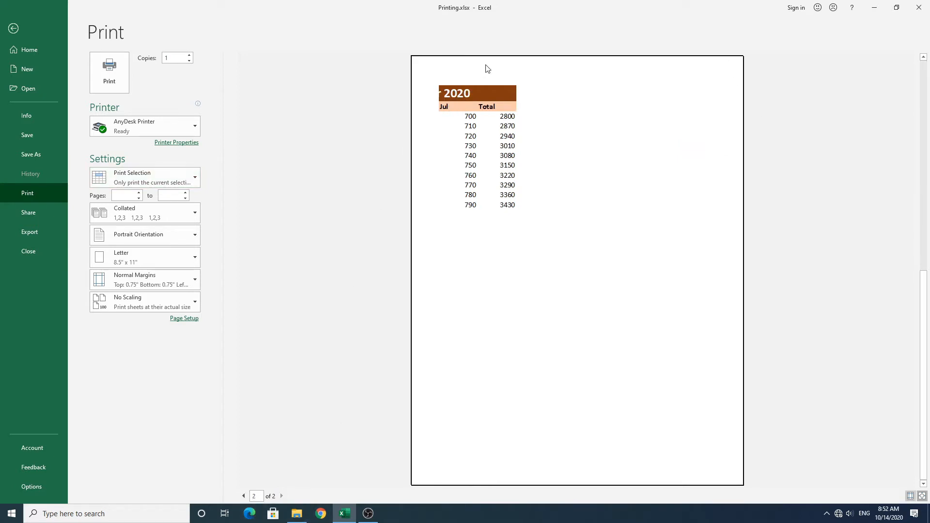
pyautogui.click(243, 496)
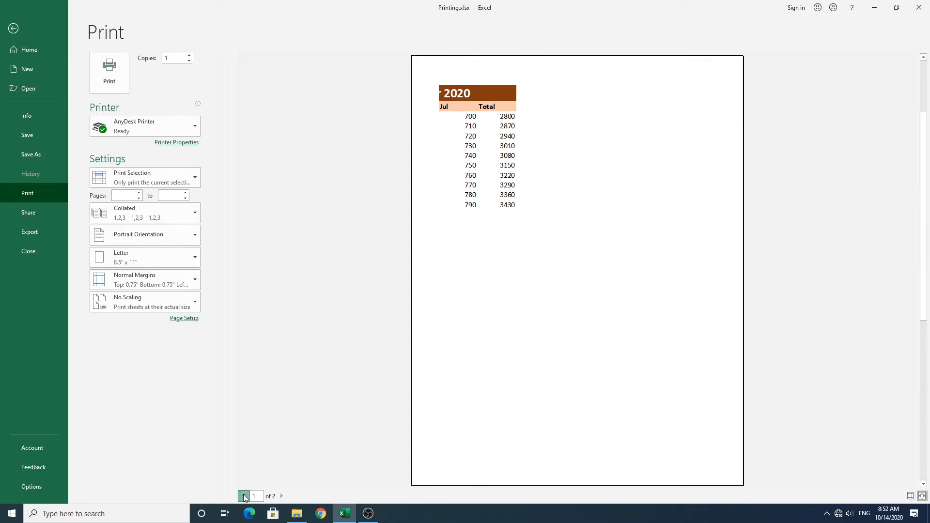
# Set the print scope to Print Active Sheets and the page range to 1 to 3
pyautogui.click(130, 183)
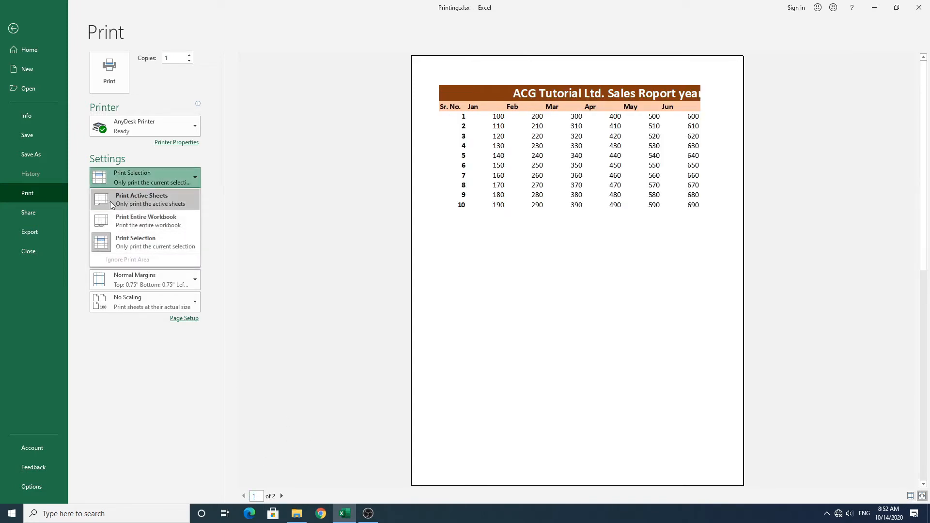
pyautogui.click(158, 200)
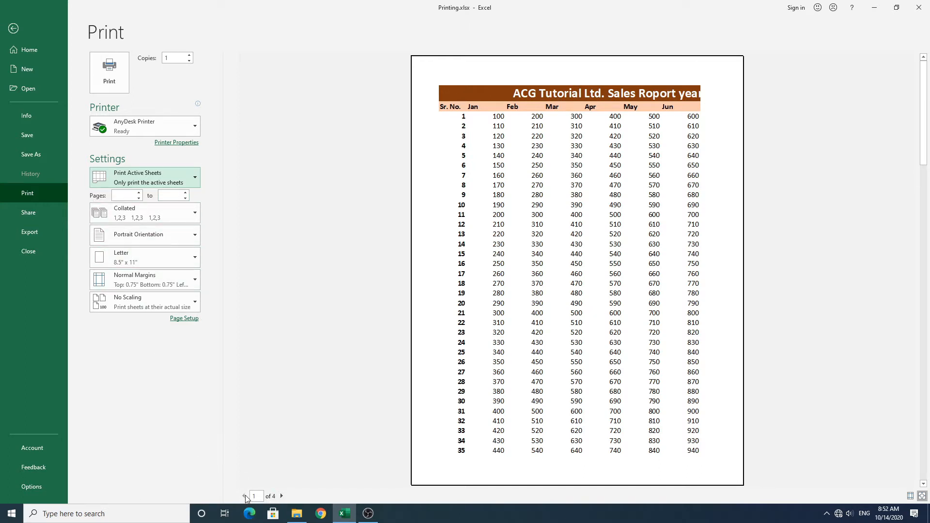
pyautogui.click(122, 195)
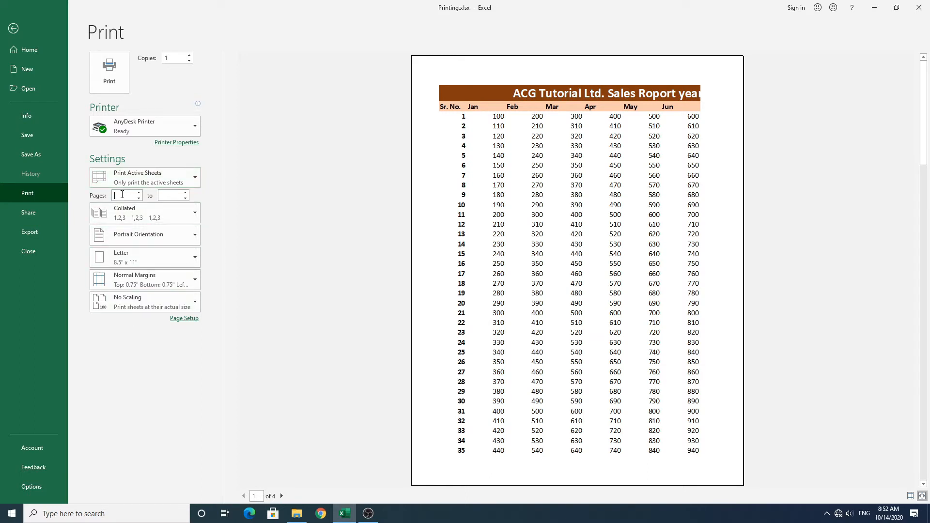
pyautogui.write('1')
pyautogui.write('3')
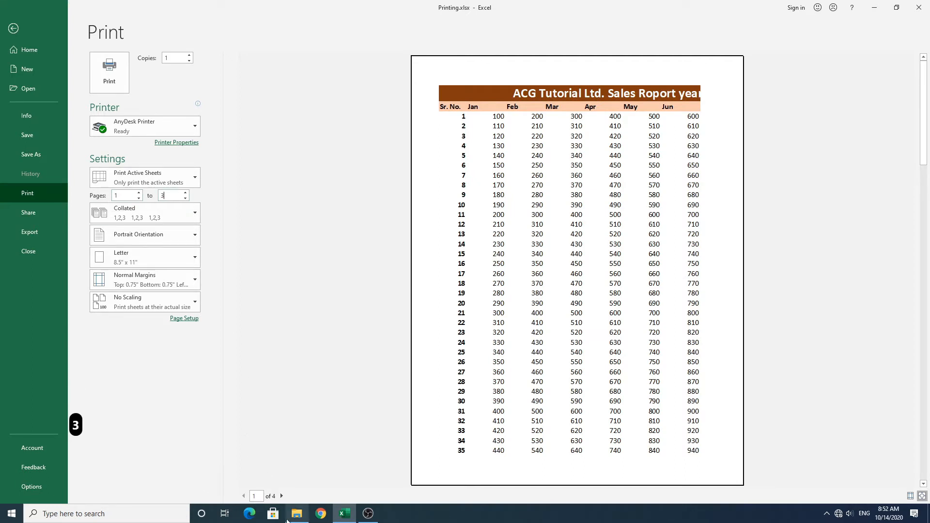
# Try a page range of 2 to 4, and clear both page limits
pyautogui.moveTo(122, 196); pyautogui.dragTo(92, 194)
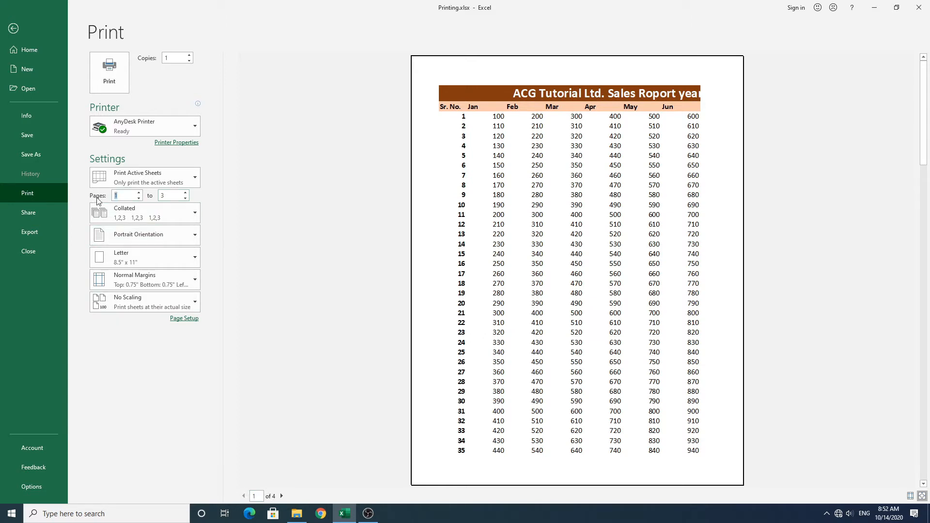
pyautogui.write('2')
pyautogui.write('4')
pyautogui.press('BackSpace')
pyautogui.doubleClick(122, 194)
pyautogui.press('BackSpace')
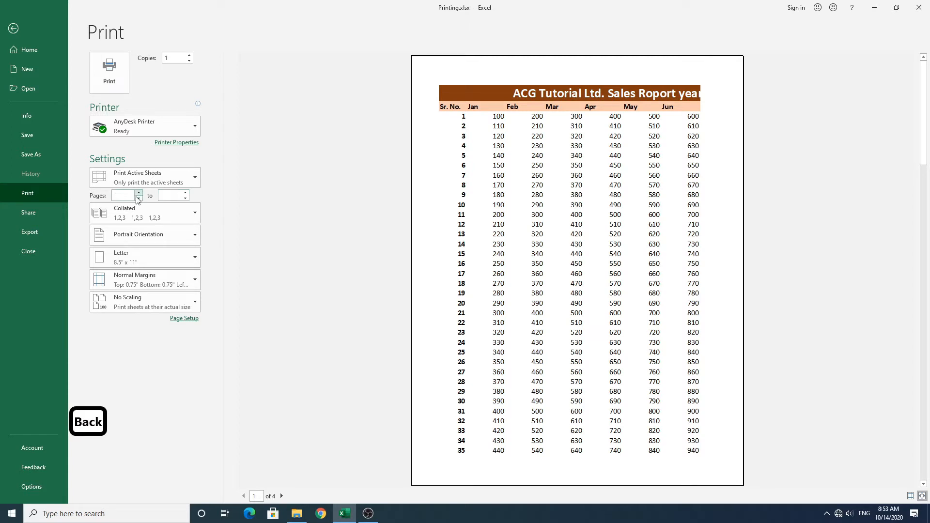
# Choose Collated as the printing order and set the number of copies to 3
pyautogui.click(243, 211)
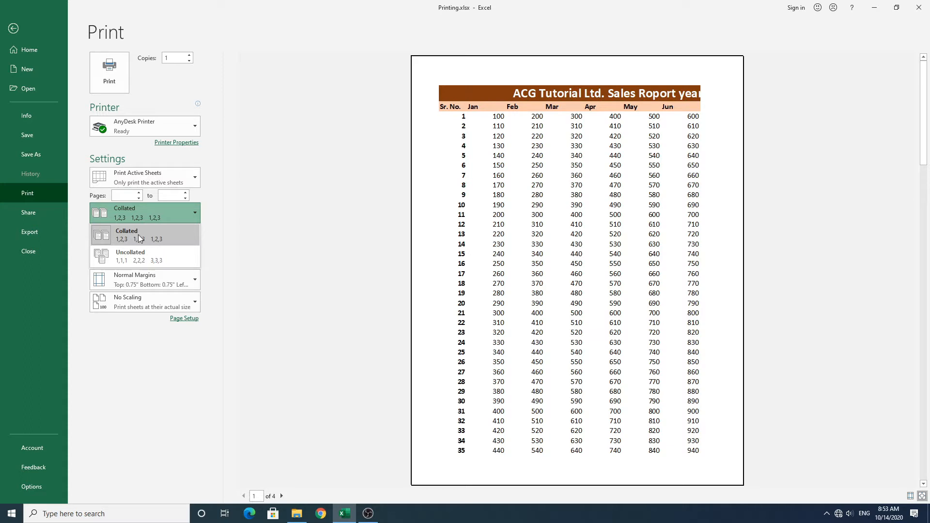
pyautogui.click(151, 235)
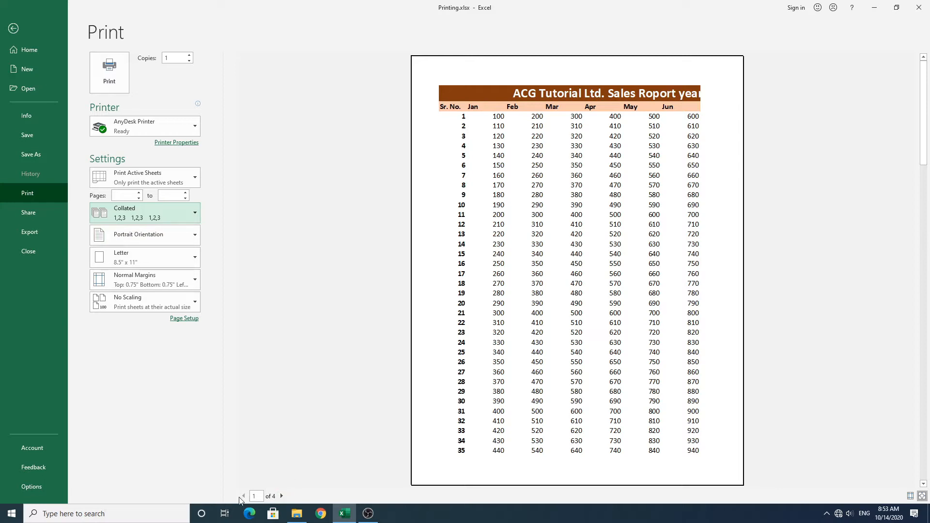
pyautogui.click(190, 56)
pyautogui.write('3')
pyautogui.press('Return')
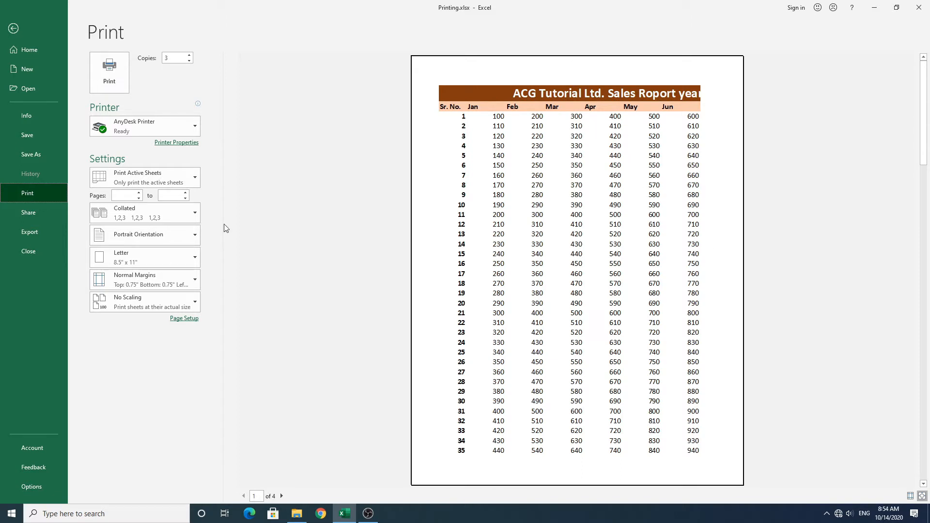
# Try the Uncollated order with the number of copies set to 4, and switch the order back to Collated
pyautogui.click(151, 215)
pyautogui.click(136, 259)
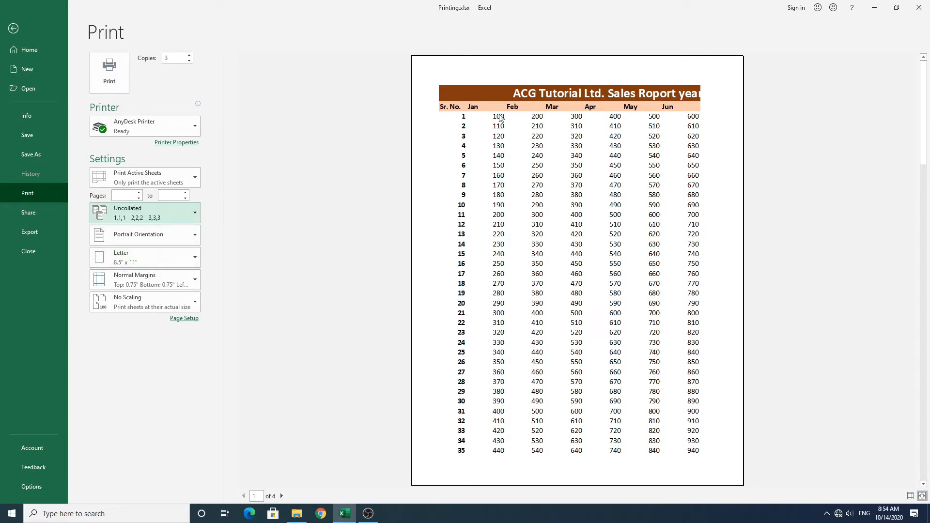
pyautogui.click(190, 55)
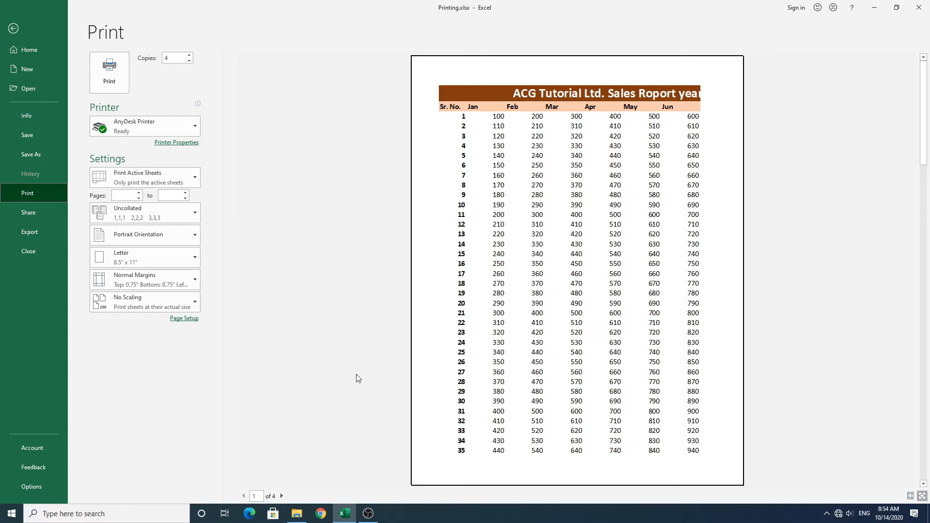
pyautogui.click(143, 216)
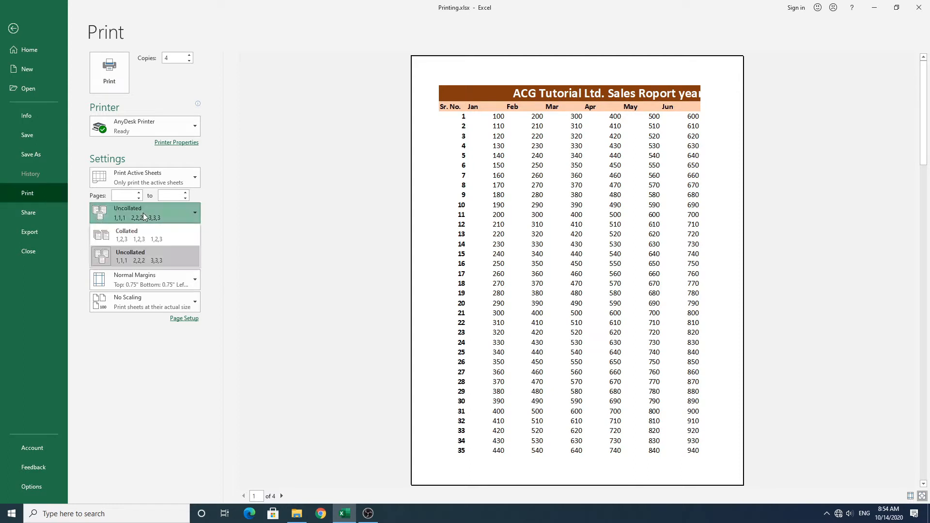
pyautogui.click(137, 237)
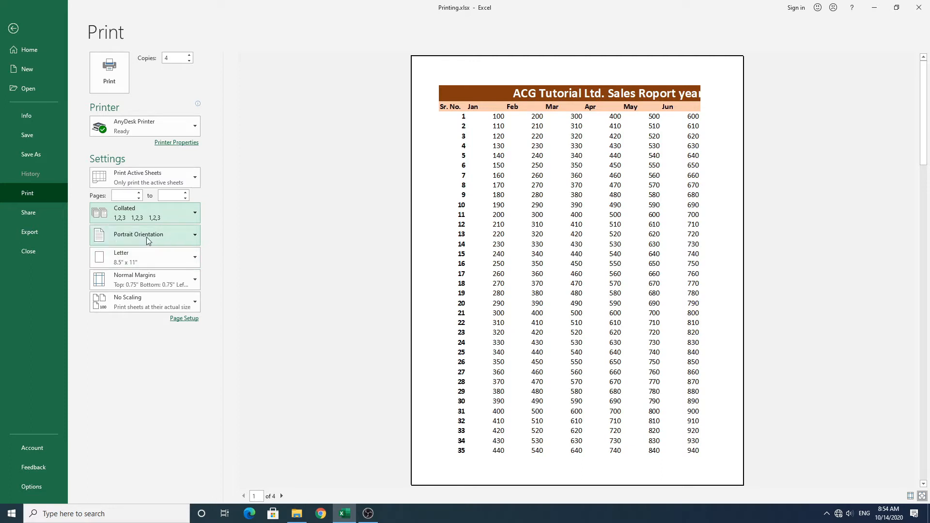
# Try Landscape Orientation, look at both preview pages, and return to Portrait Orientation
pyautogui.click(184, 236)
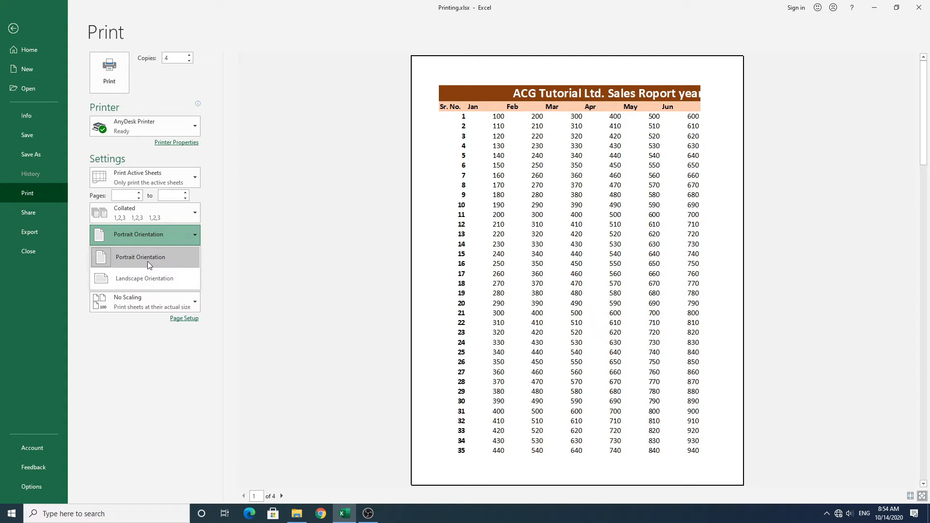
pyautogui.click(163, 281)
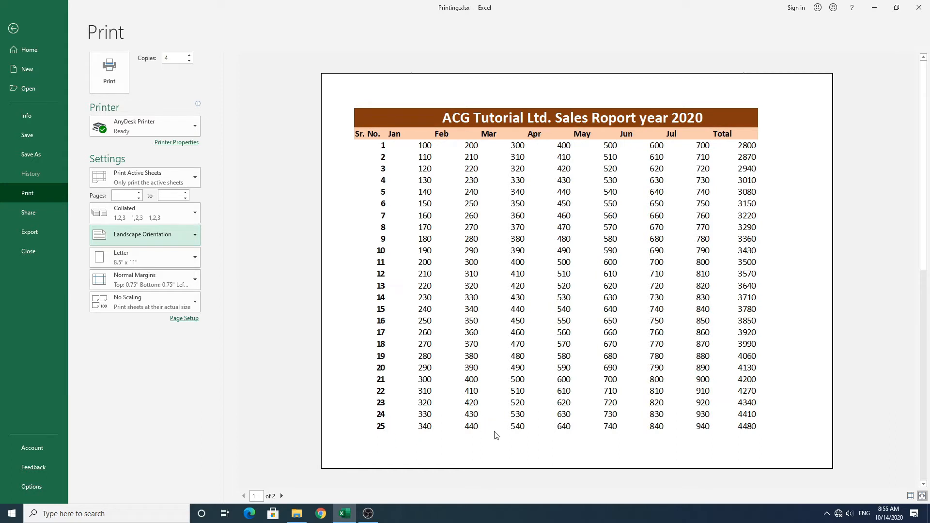
pyautogui.click(282, 497)
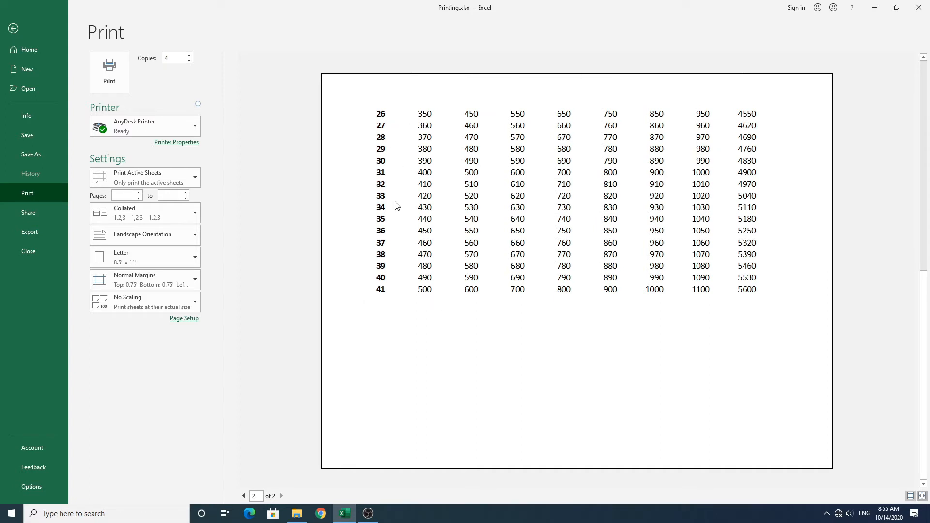
pyautogui.click(244, 496)
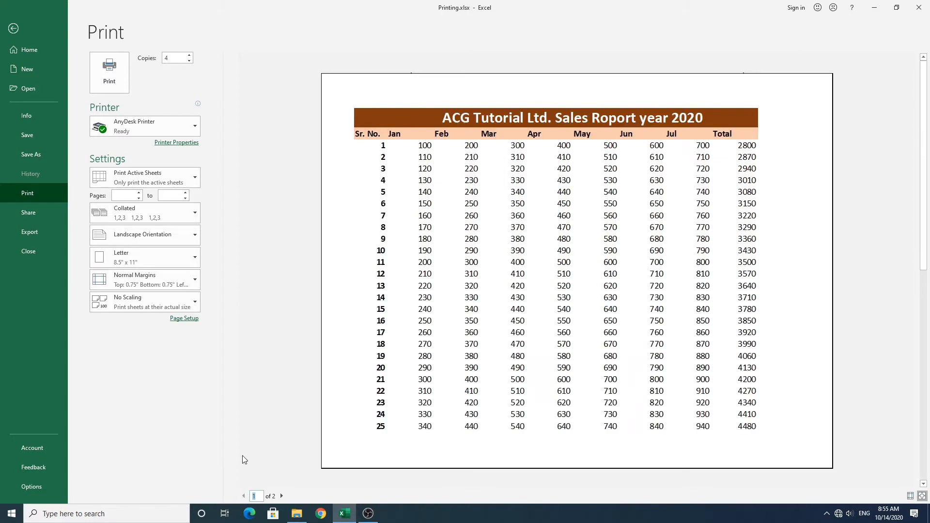
pyautogui.click(163, 241)
pyautogui.click(154, 258)
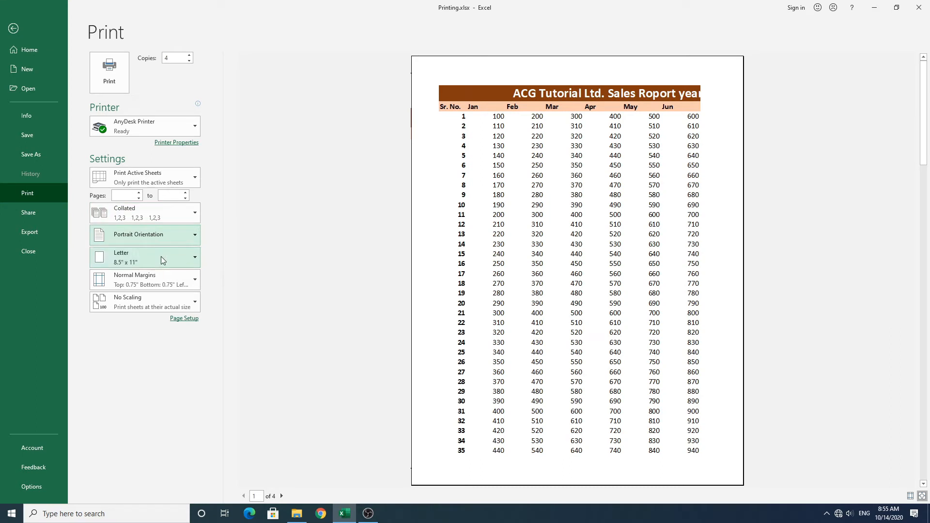
# Check the available paper sizes without choosing a different one
pyautogui.click(195, 261)
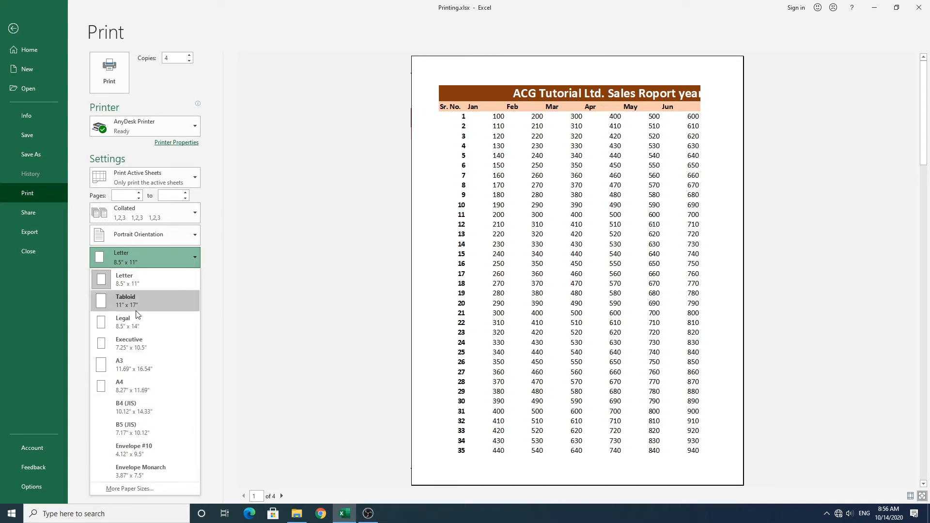
pyautogui.click(247, 230)
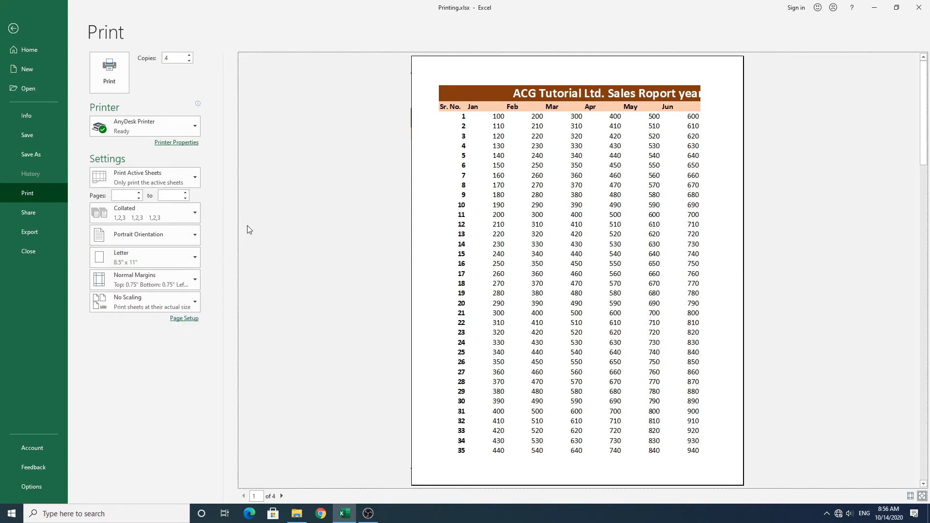
# Try the Wide and Narrow margin presets, compare Narrow with Normal in the preview, and return to Normal Margins
pyautogui.click(194, 280)
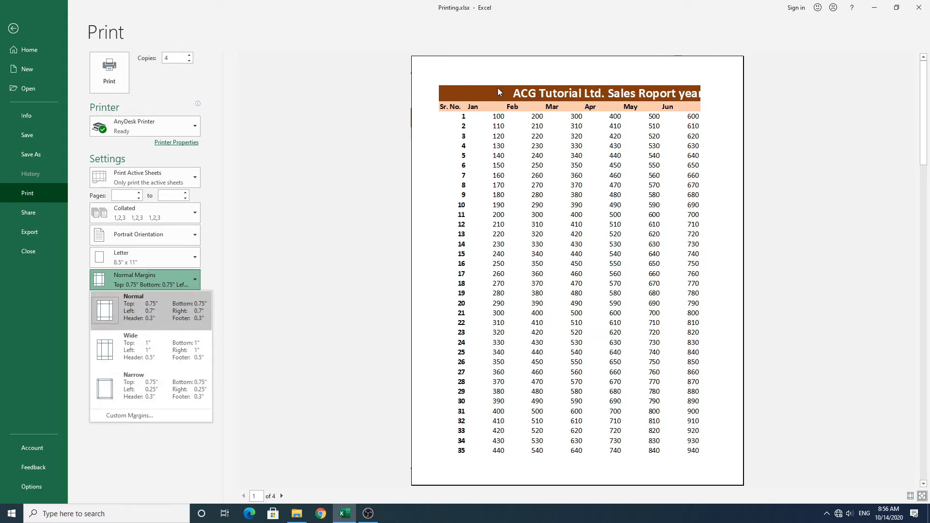
pyautogui.click(124, 356)
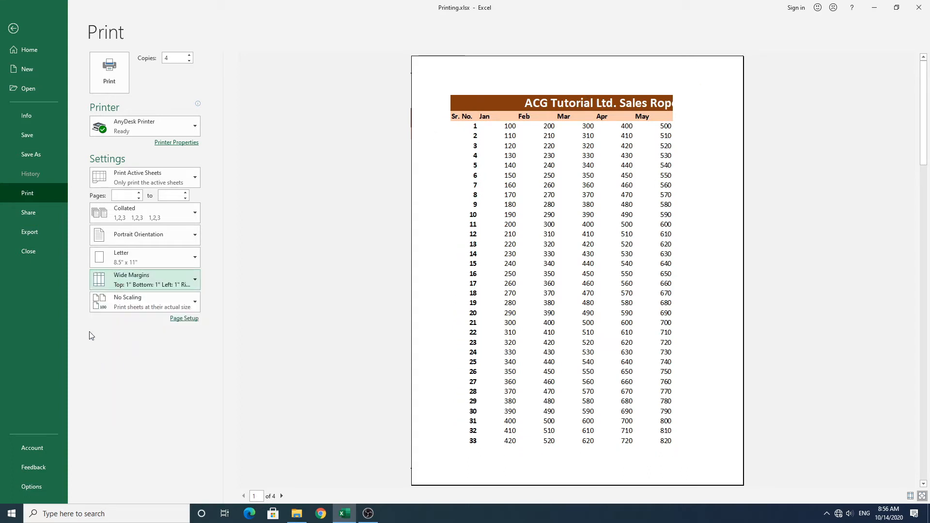
pyautogui.click(166, 285)
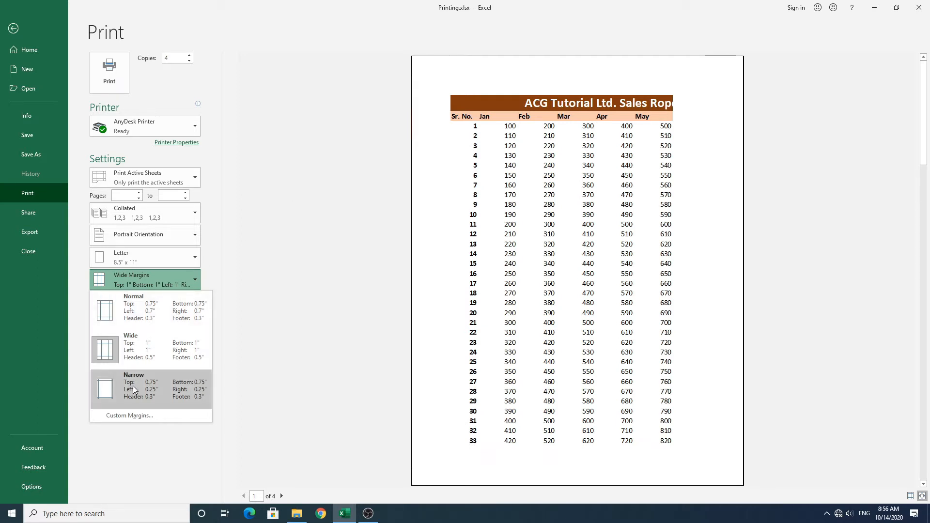
pyautogui.click(151, 386)
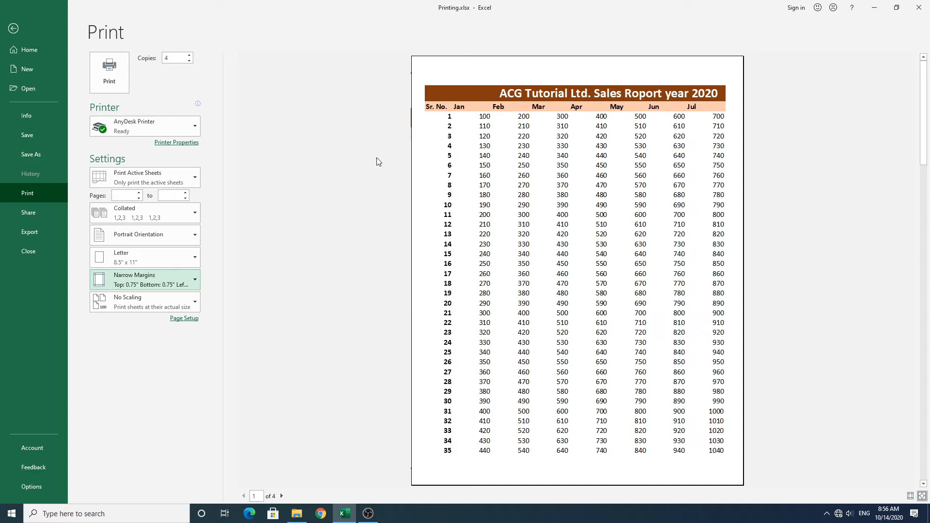
pyautogui.click(188, 282)
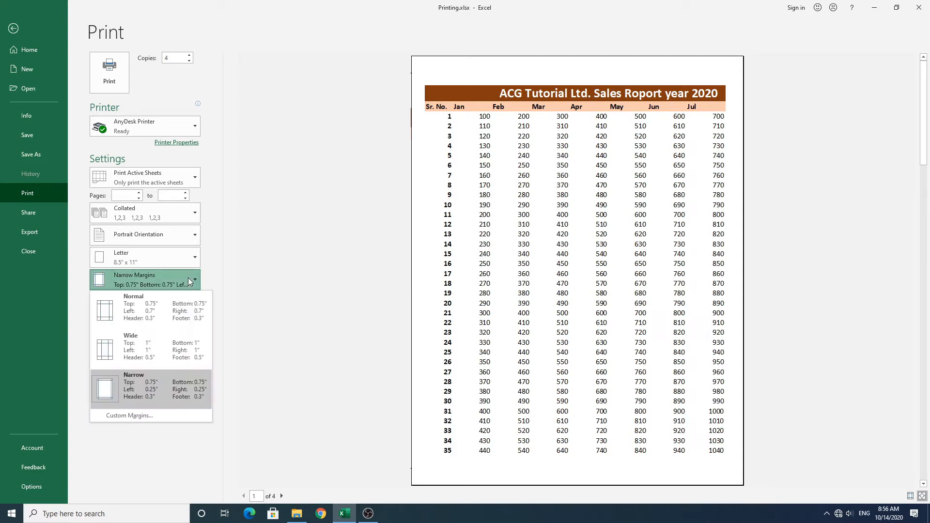
pyautogui.click(141, 316)
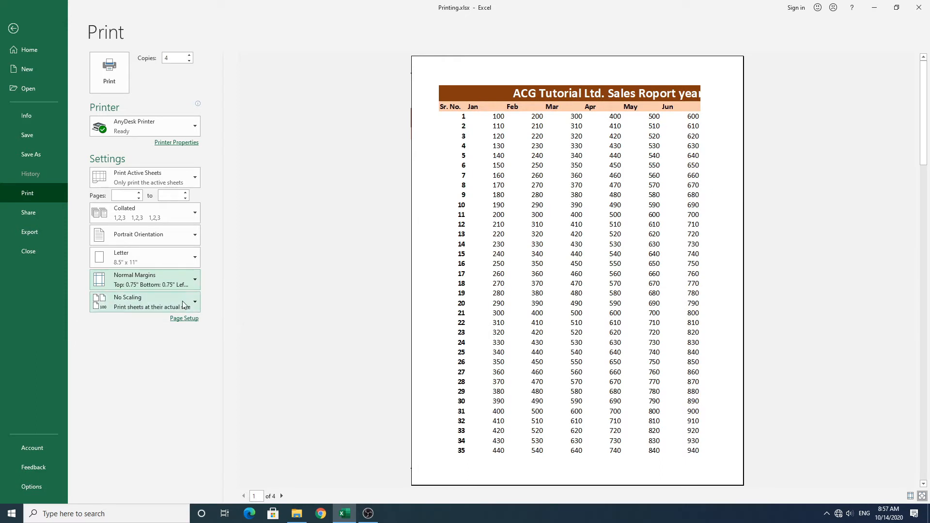
pyautogui.click(171, 274)
pyautogui.click(133, 384)
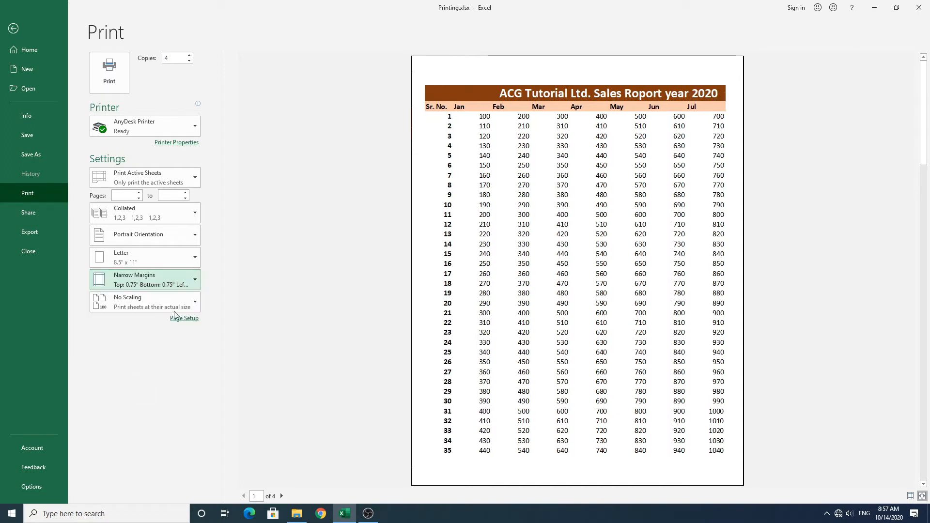
pyautogui.click(150, 287)
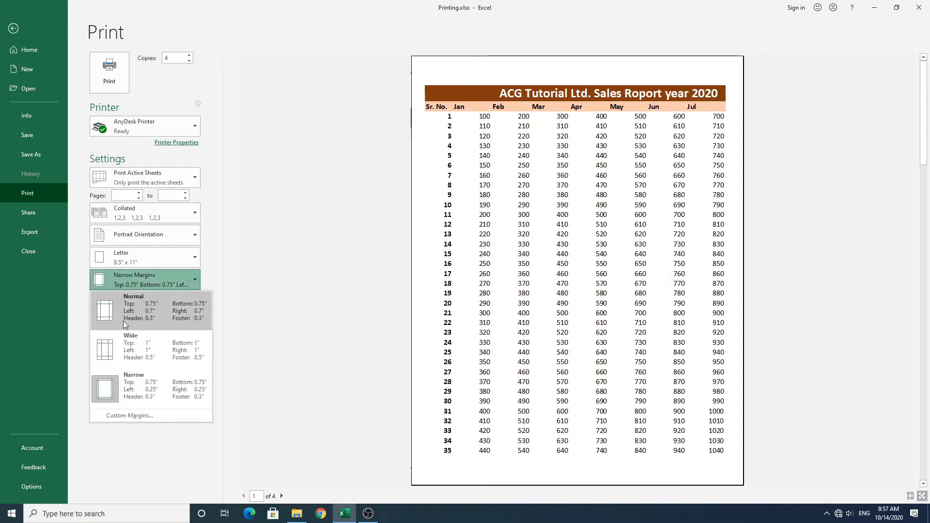
pyautogui.click(137, 309)
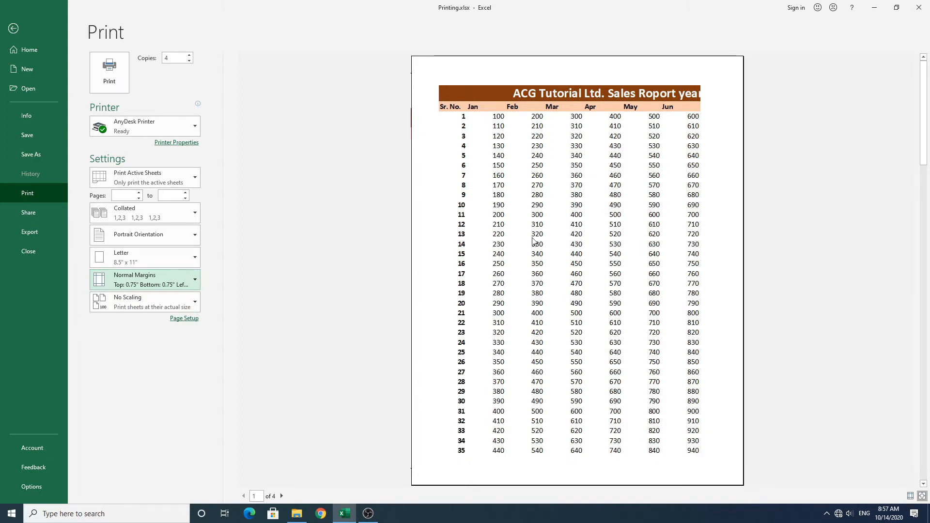
# Try the Fit Sheet on One Page scaling, check the preview, and return to No Scaling
pyautogui.click(143, 304)
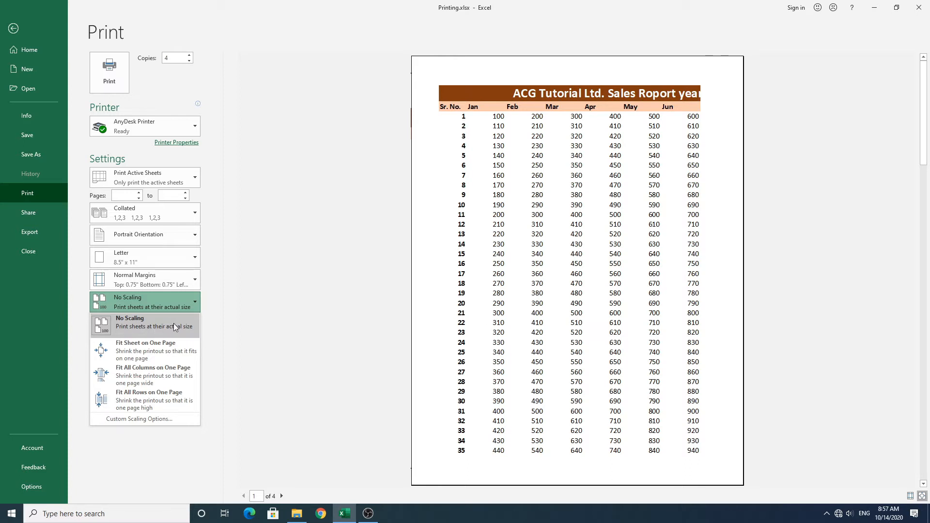
pyautogui.click(138, 350)
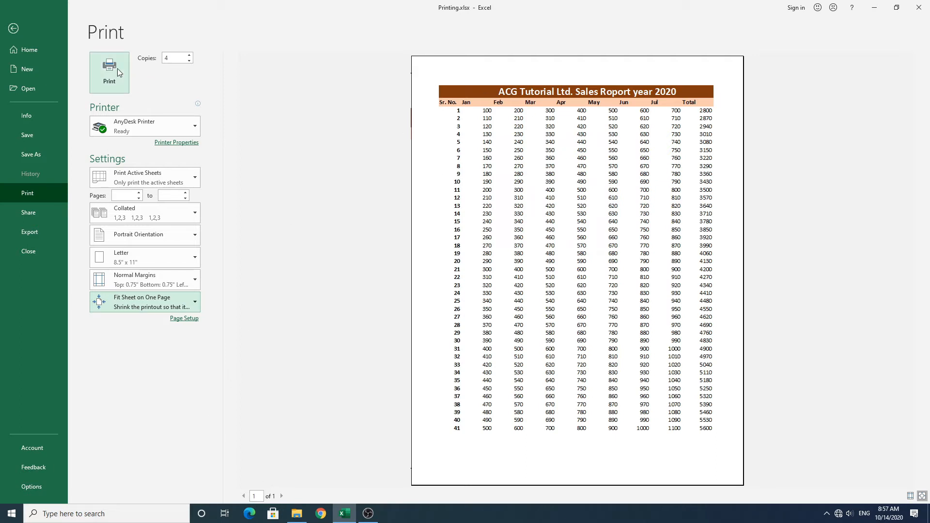
pyautogui.click(193, 298)
pyautogui.click(147, 325)
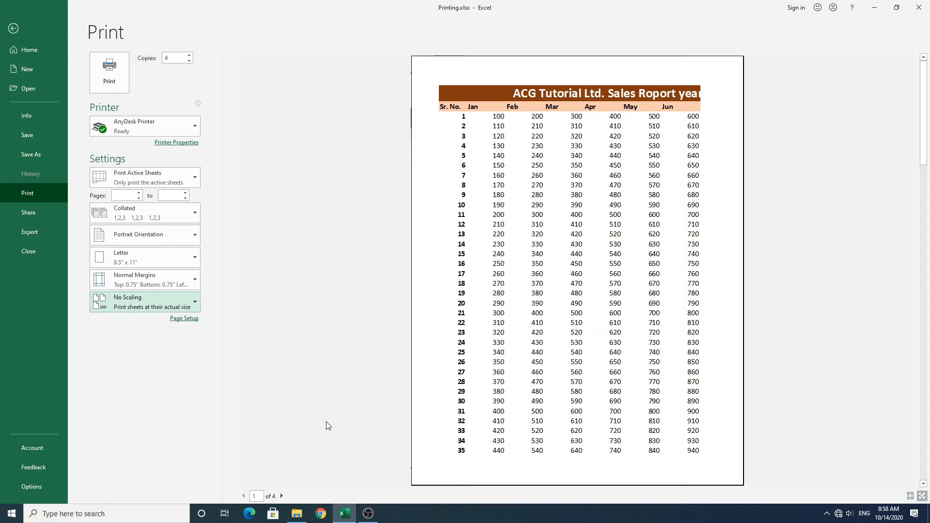
# Try the Fit All Rows on One Page and Fit All Columns on One Page scaling, and return to No Scaling
pyautogui.click(161, 310)
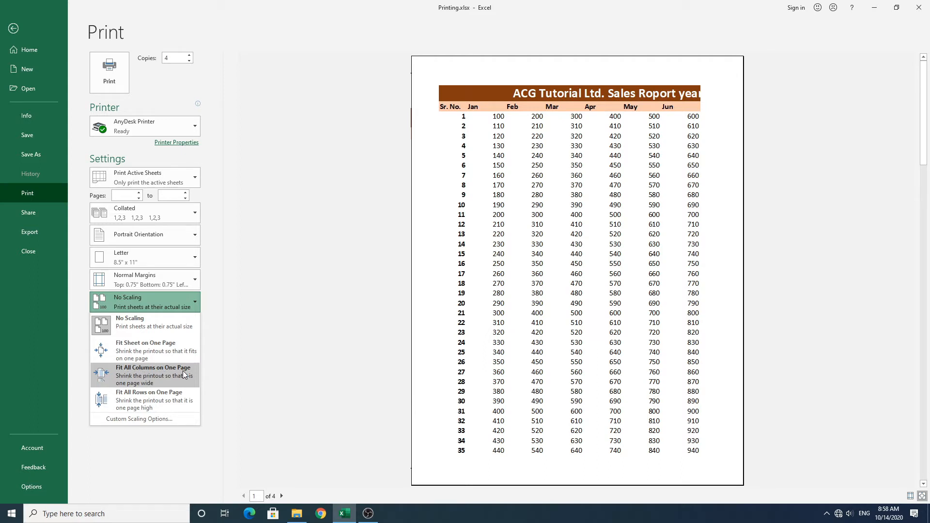
pyautogui.click(141, 399)
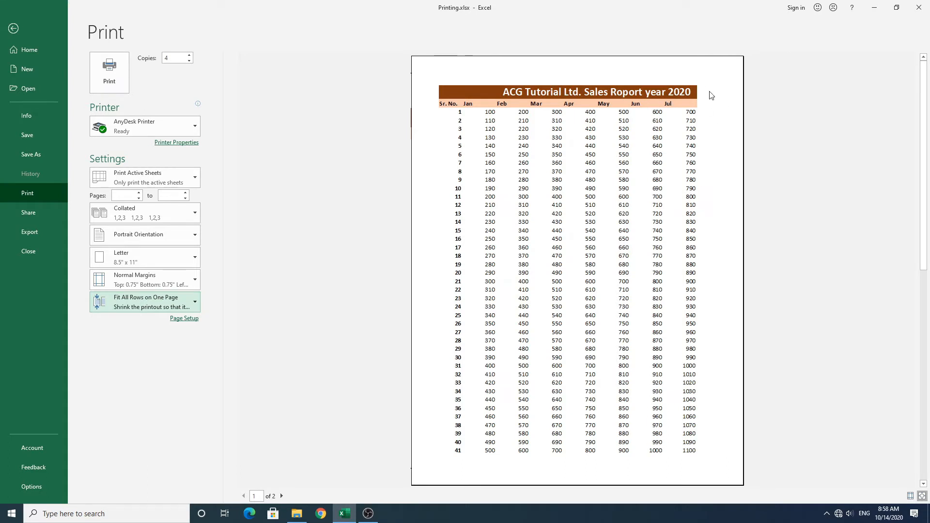
pyautogui.click(148, 307)
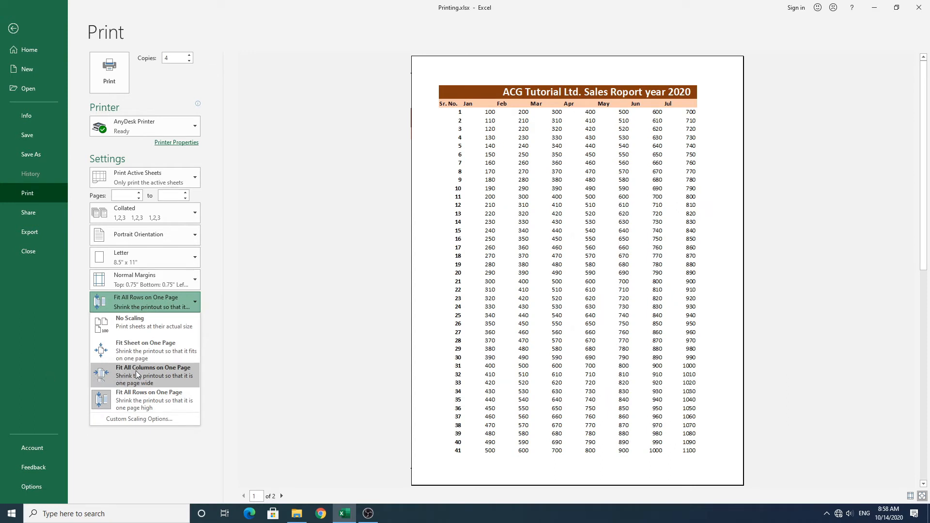
pyautogui.click(163, 381)
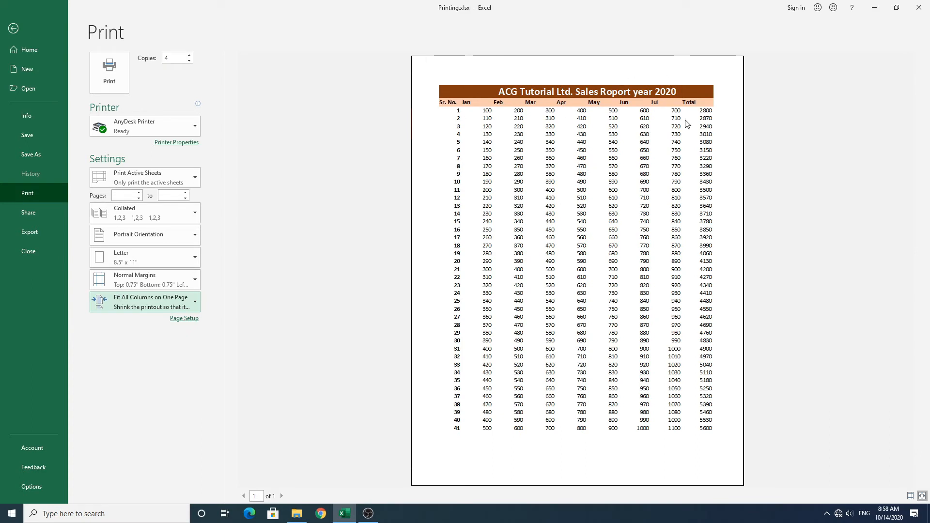
pyautogui.click(172, 302)
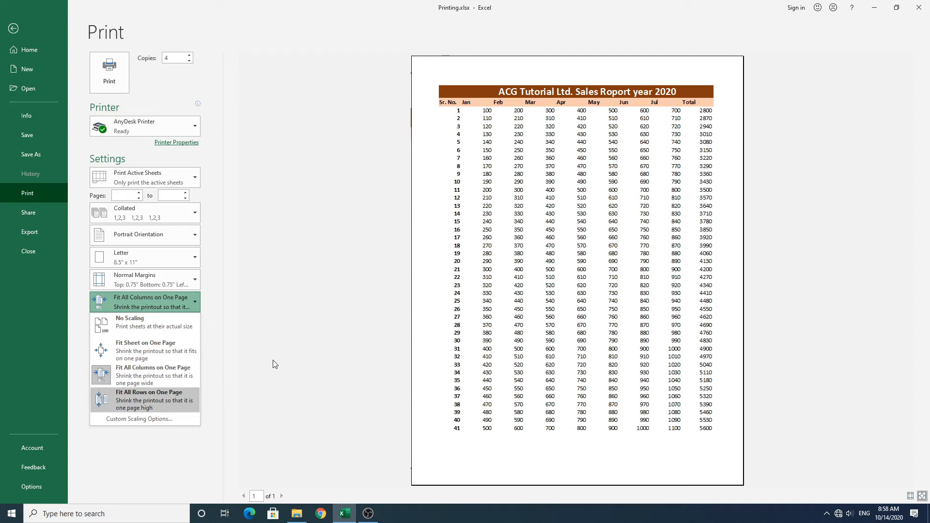
pyautogui.click(290, 376)
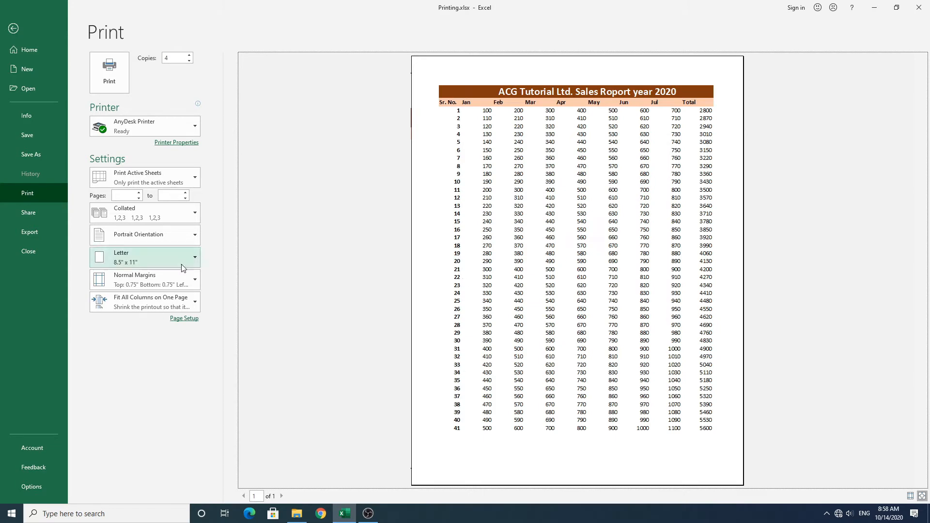
pyautogui.click(162, 303)
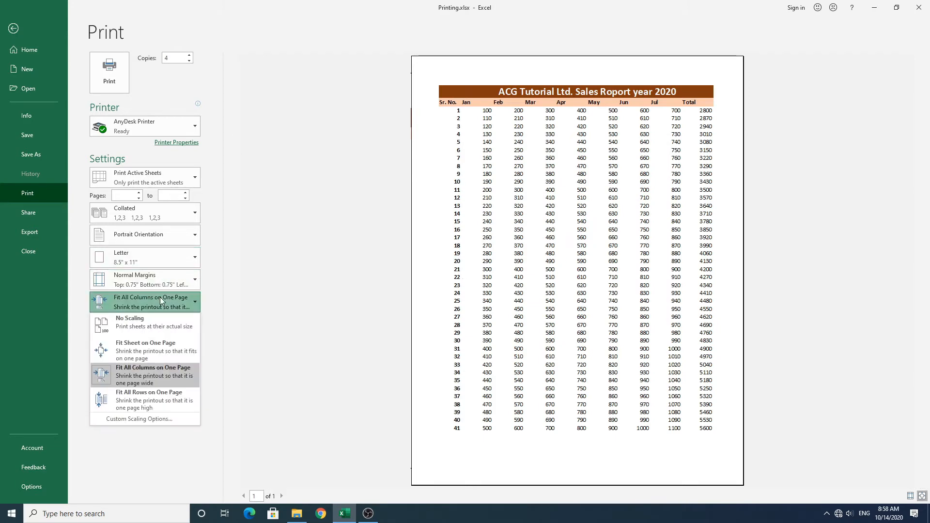
pyautogui.click(125, 328)
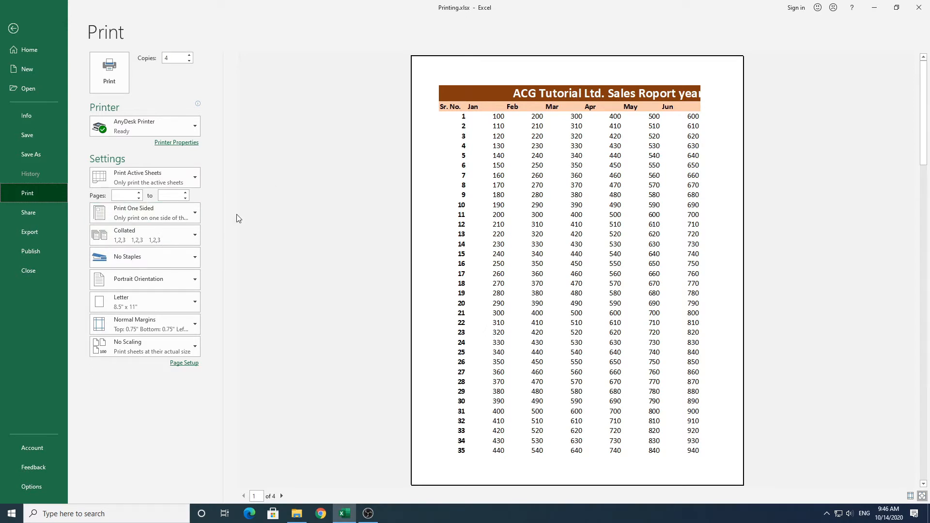
# Check the one-sided and double-sided choices, try the Staple Top Left option, and return to No Staples
pyautogui.click(156, 216)
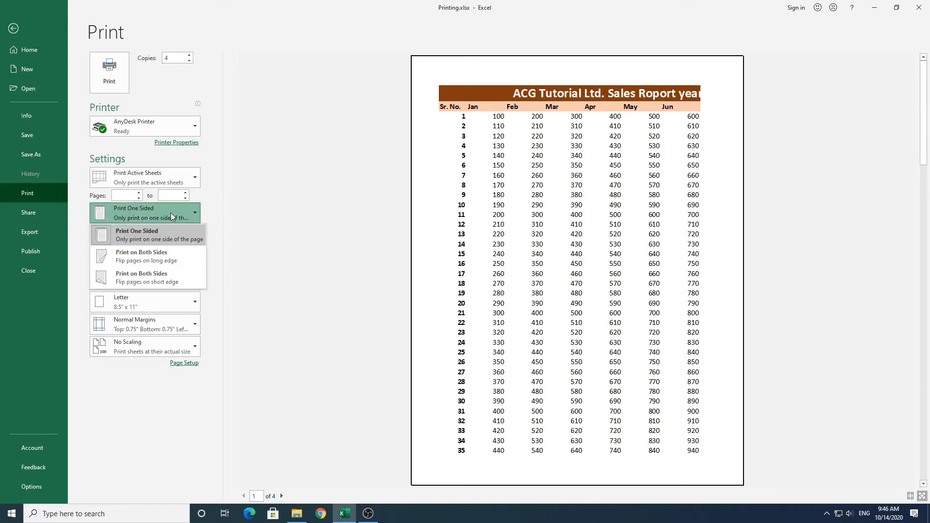
pyautogui.click(171, 213)
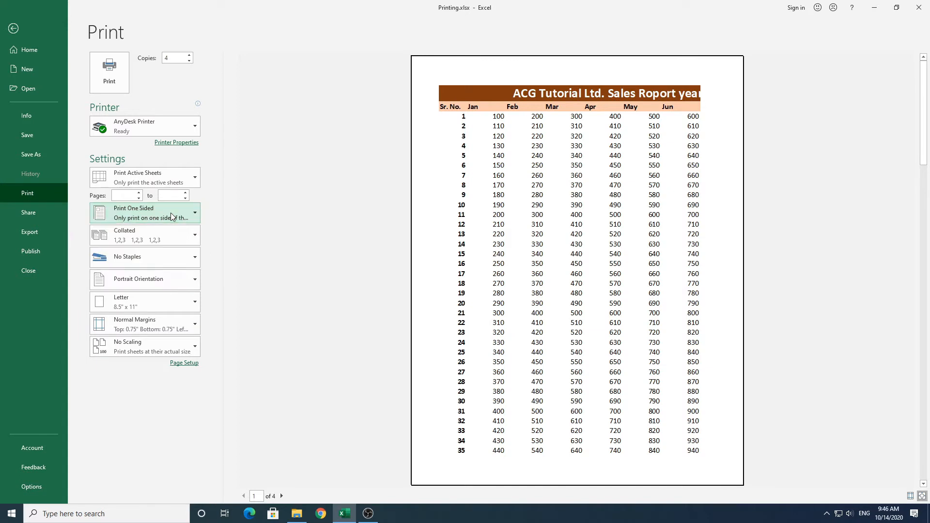
pyautogui.click(178, 262)
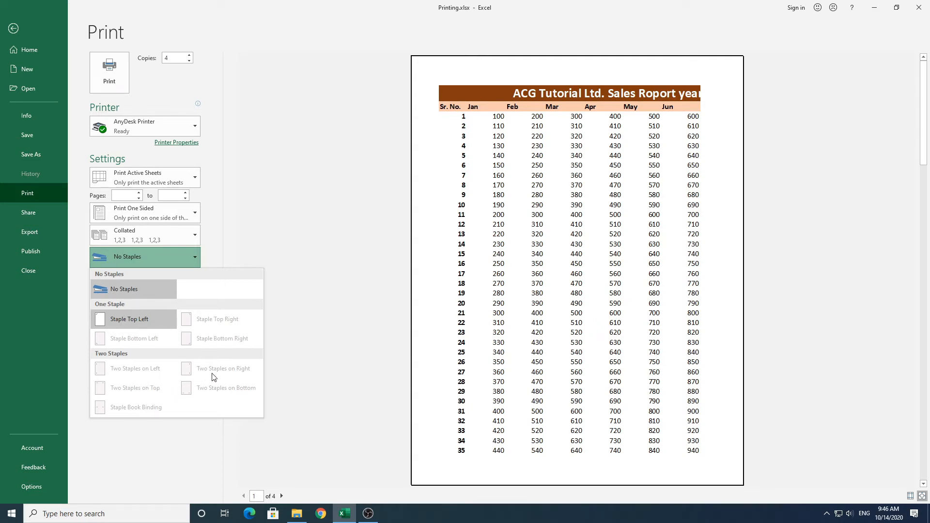
pyautogui.click(127, 321)
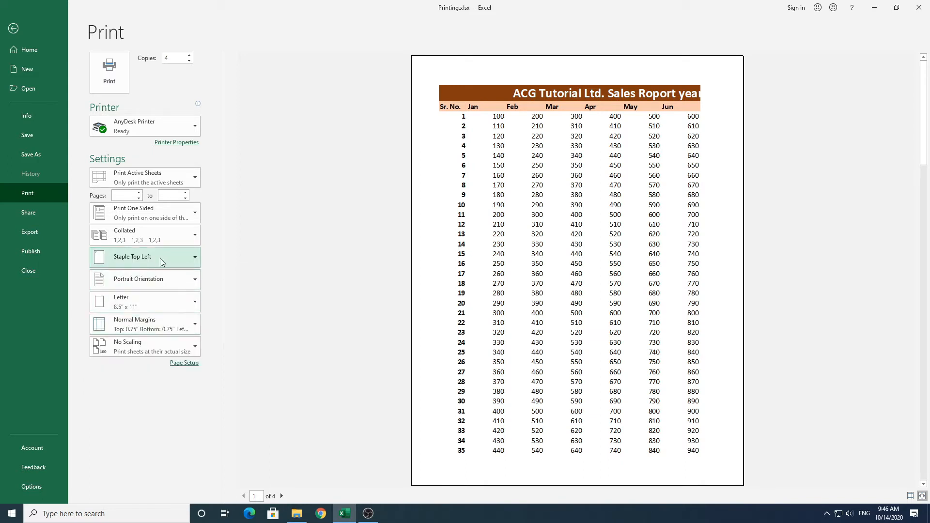
pyautogui.click(176, 258)
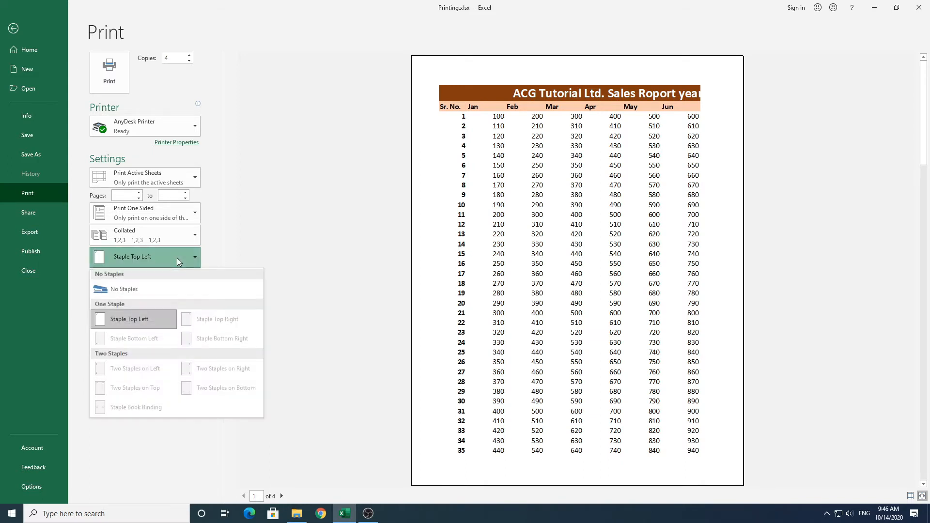
pyautogui.click(122, 290)
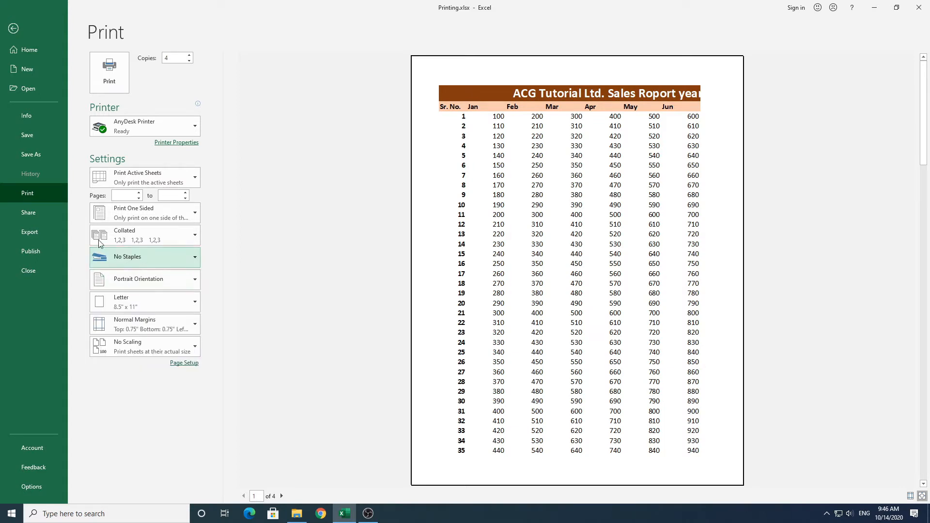
# Check the double-sided printing and page orientation choices, keeping Print One Sided and Portrait Orientation
pyautogui.click(193, 214)
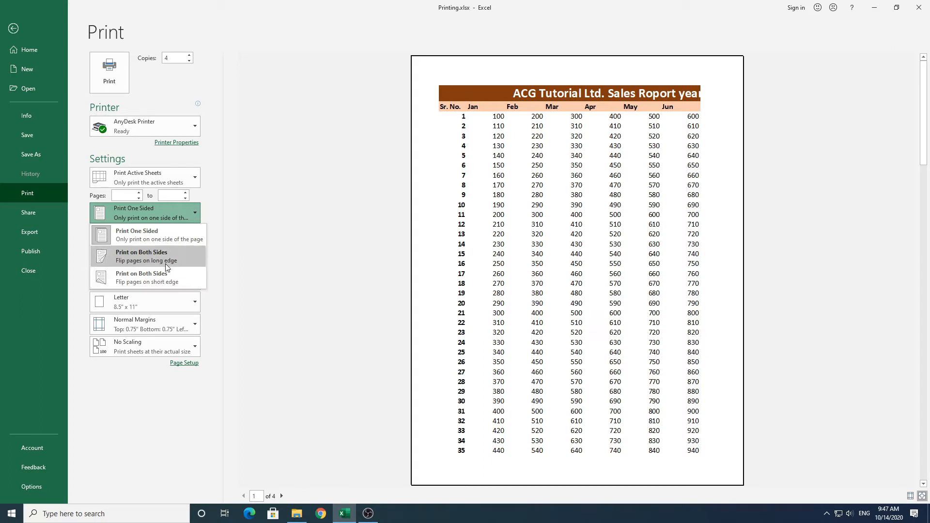
pyautogui.click(208, 262)
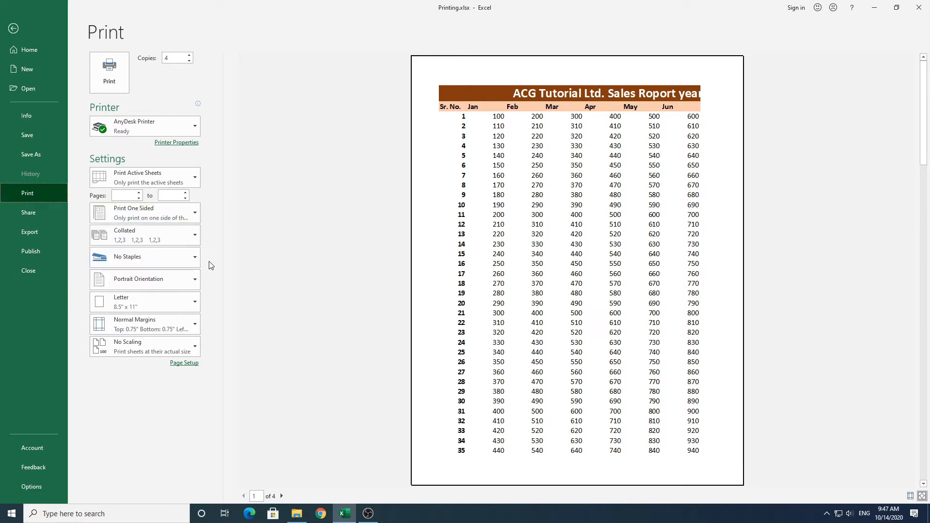
pyautogui.click(142, 281)
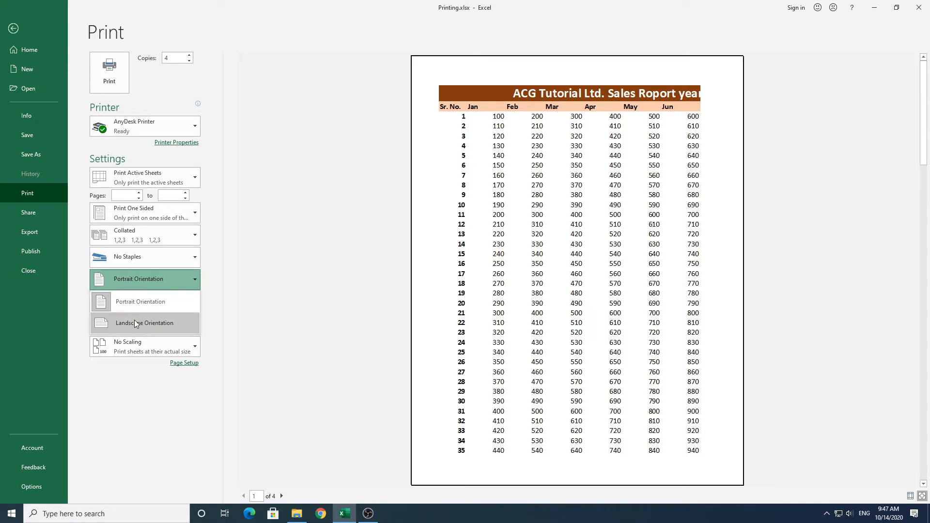
pyautogui.click(188, 301)
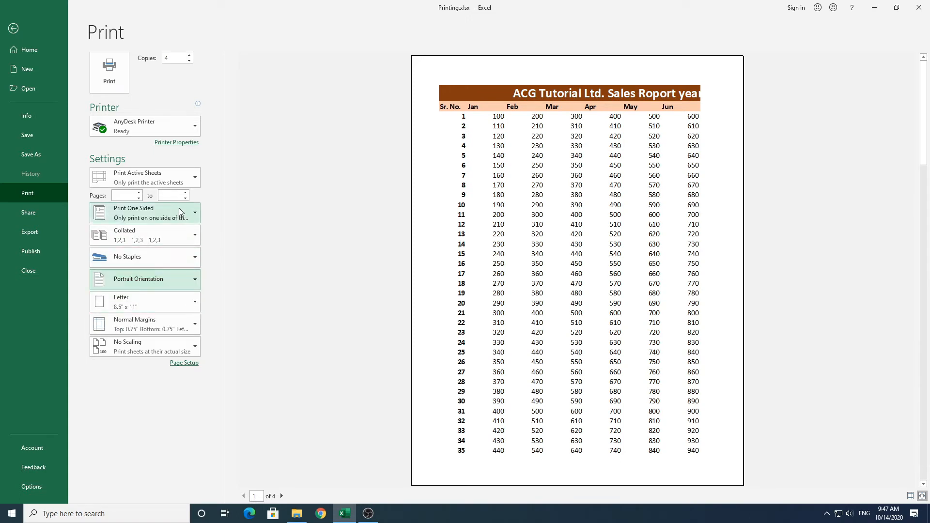
# Set the printout to Print on Both Sides with pages flipped on the long edge
pyautogui.click(170, 217)
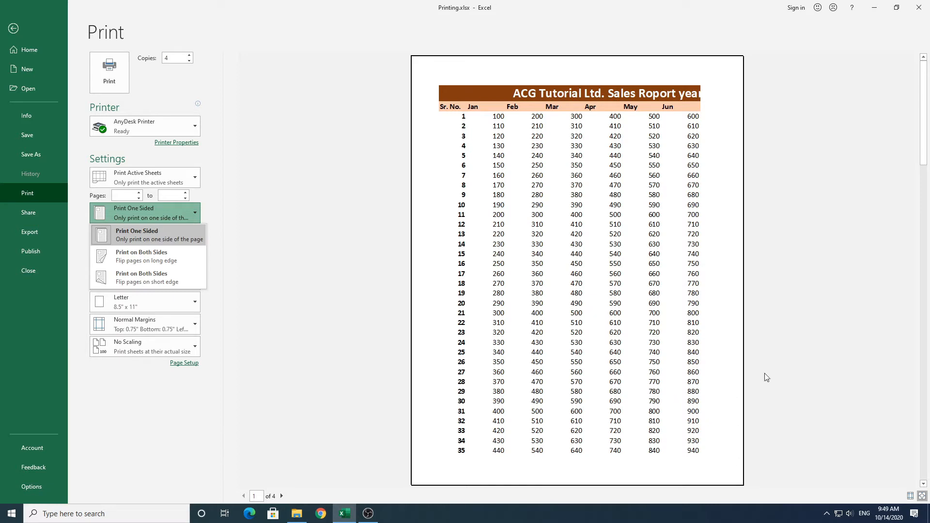
pyautogui.click(138, 261)
pyautogui.click(150, 215)
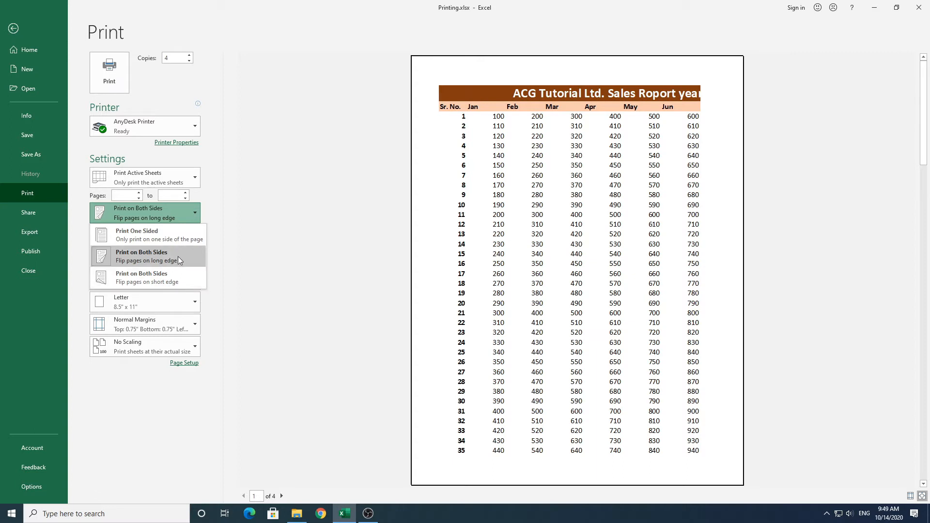
pyautogui.click(269, 270)
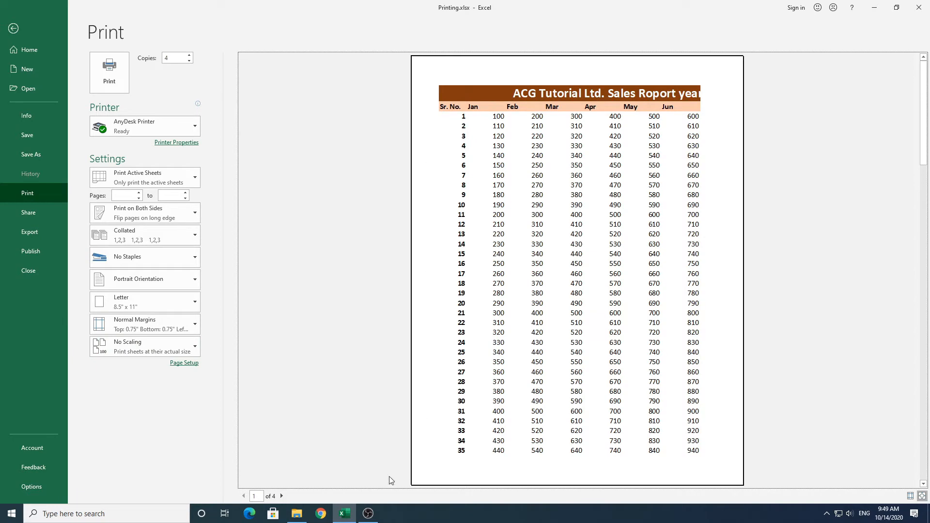
# Try Landscape Orientation with double-sided printing and return to Portrait Orientation
pyautogui.click(161, 281)
pyautogui.click(142, 327)
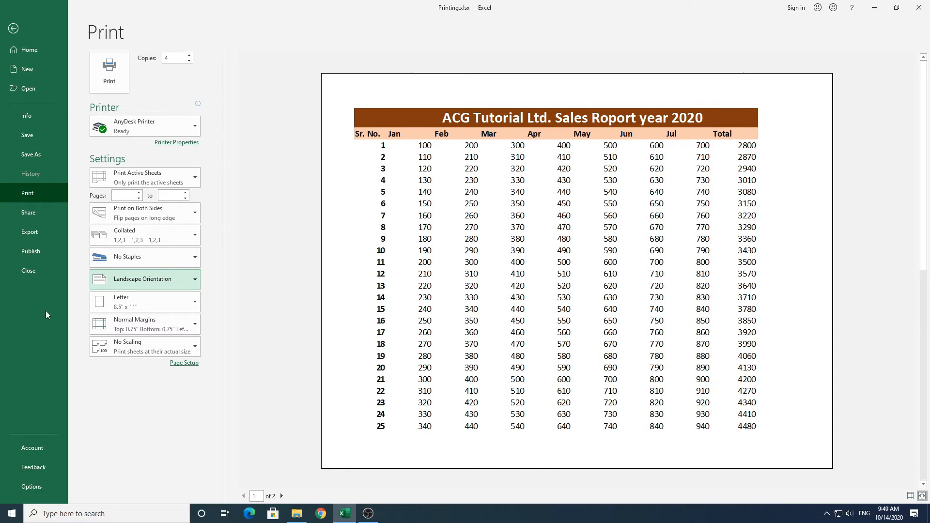
pyautogui.click(132, 281)
pyautogui.click(170, 303)
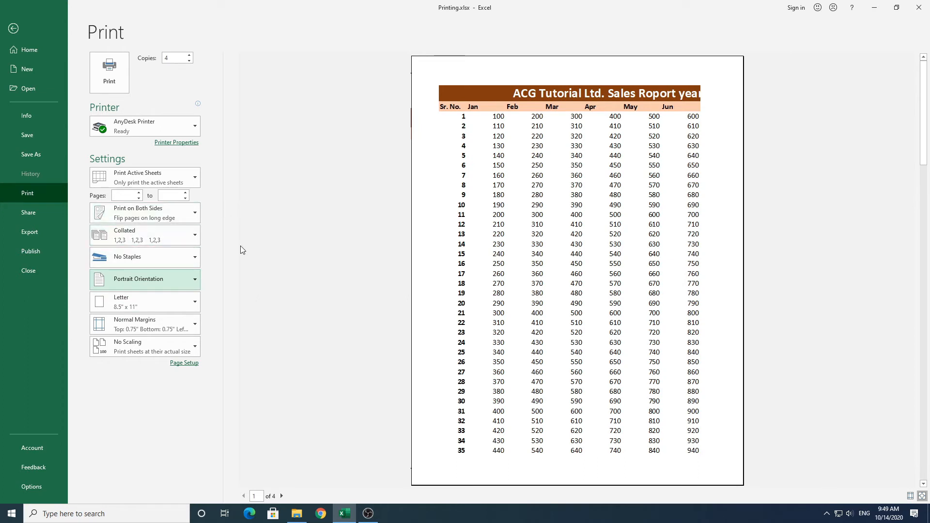
pyautogui.click(226, 253)
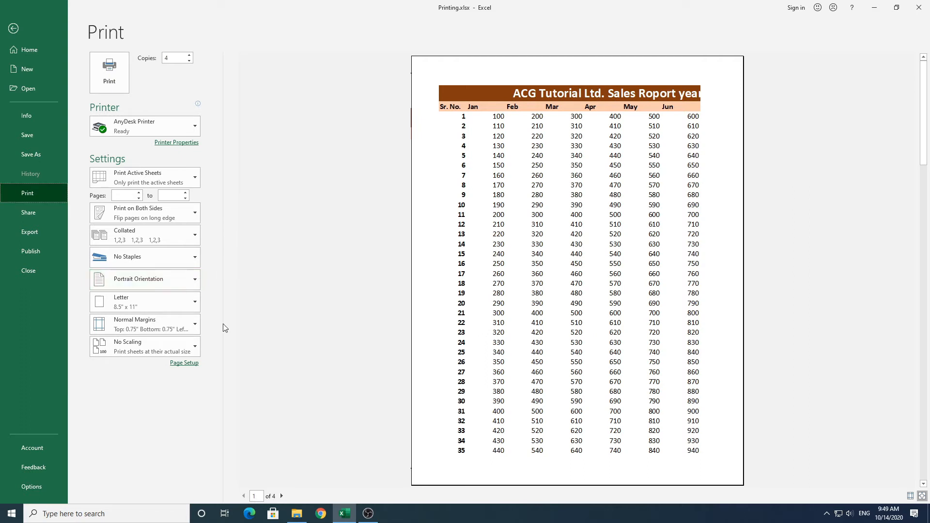
# Try the Landscape orientation in Page Setup, switch it back to Portrait, and cancel the dialog
pyautogui.click(186, 367)
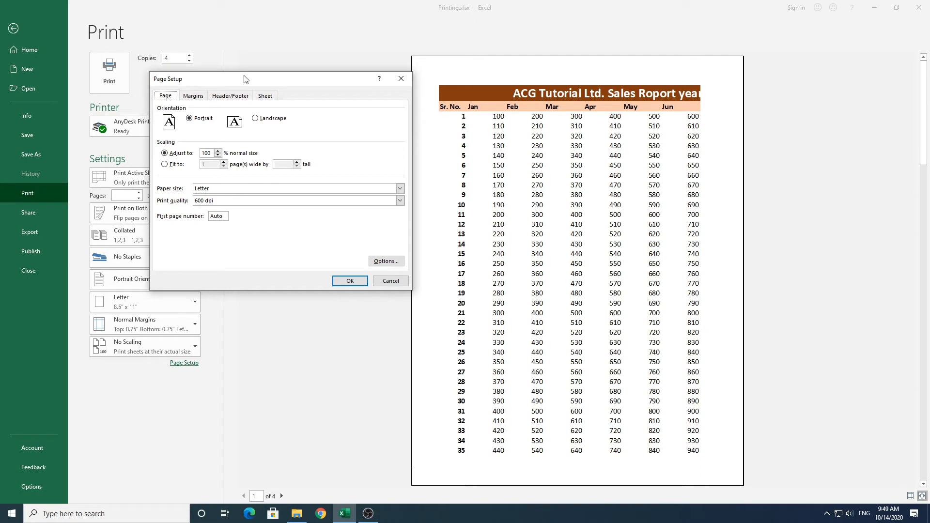
pyautogui.moveTo(245, 77); pyautogui.dragTo(345, 74)
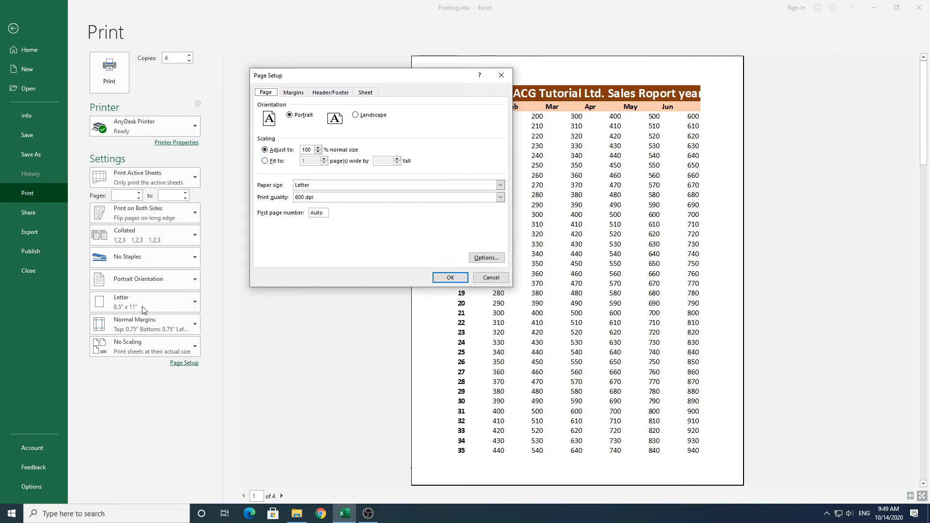
pyautogui.click(289, 115)
pyautogui.click(363, 117)
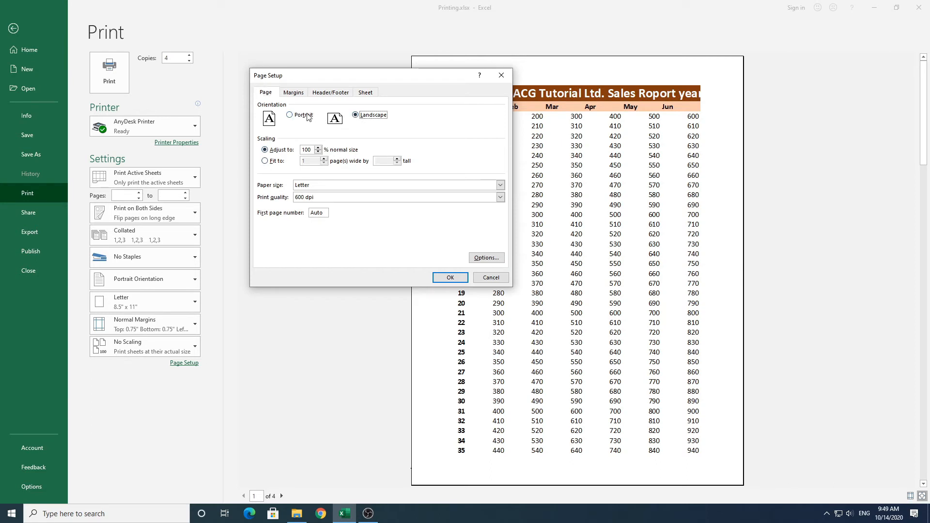
pyautogui.click(302, 114)
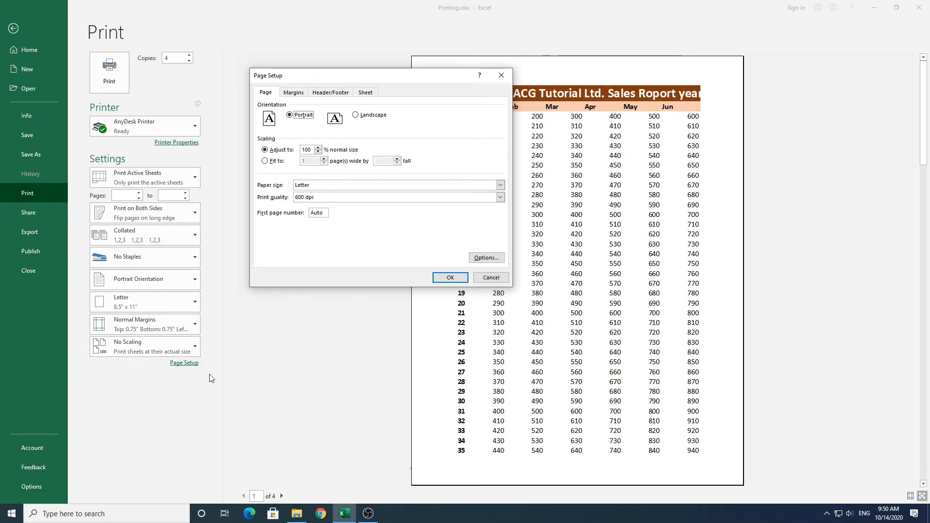
pyautogui.click(494, 279)
# Check the available scaling choices for the printout and apply a Page Setup scaling of 90% of normal size
pyautogui.click(187, 347)
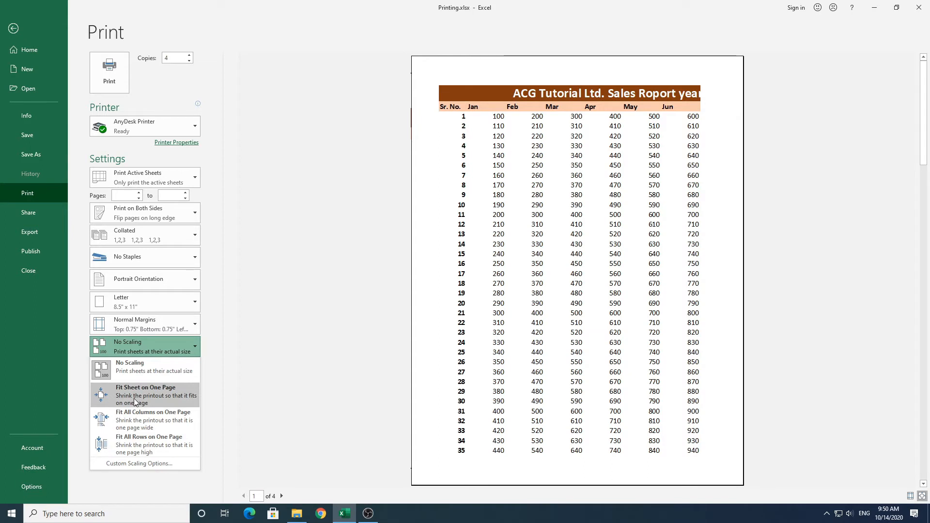
pyautogui.click(305, 198)
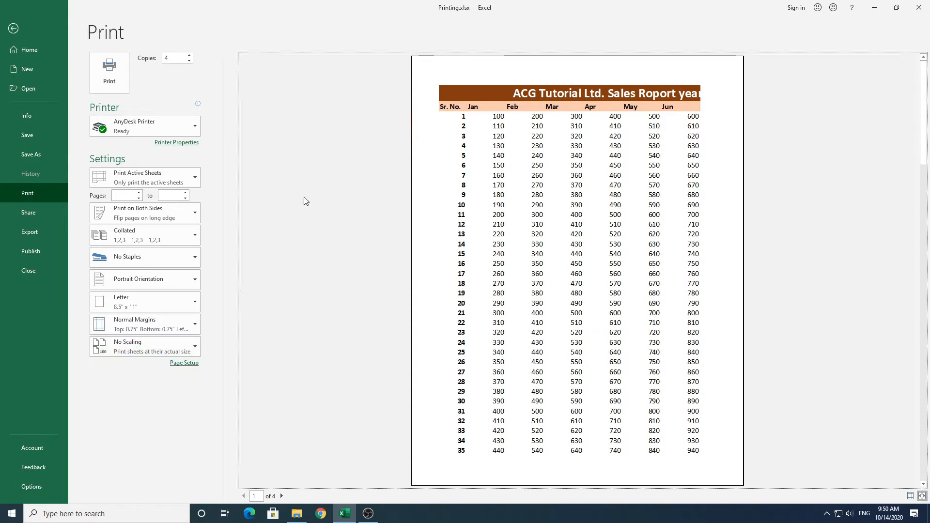
pyautogui.click(184, 364)
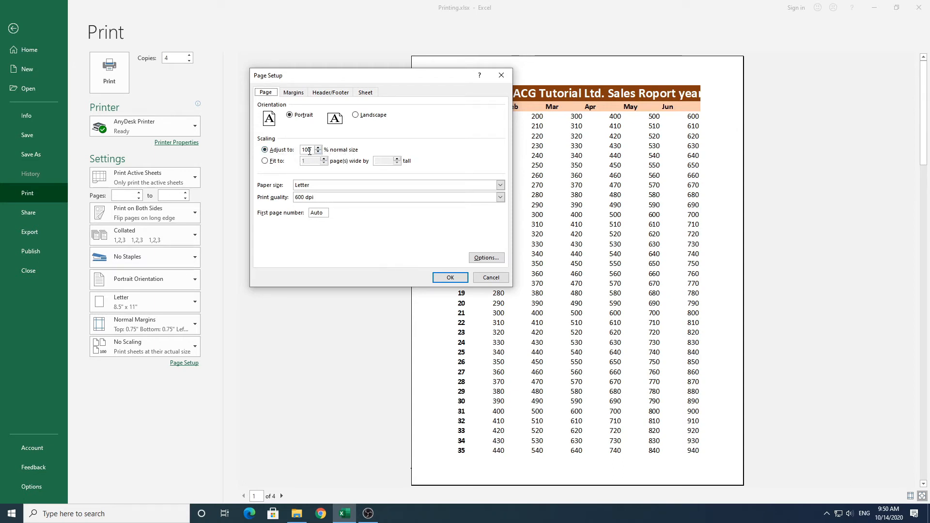
pyautogui.moveTo(360, 76); pyautogui.dragTo(252, 63)
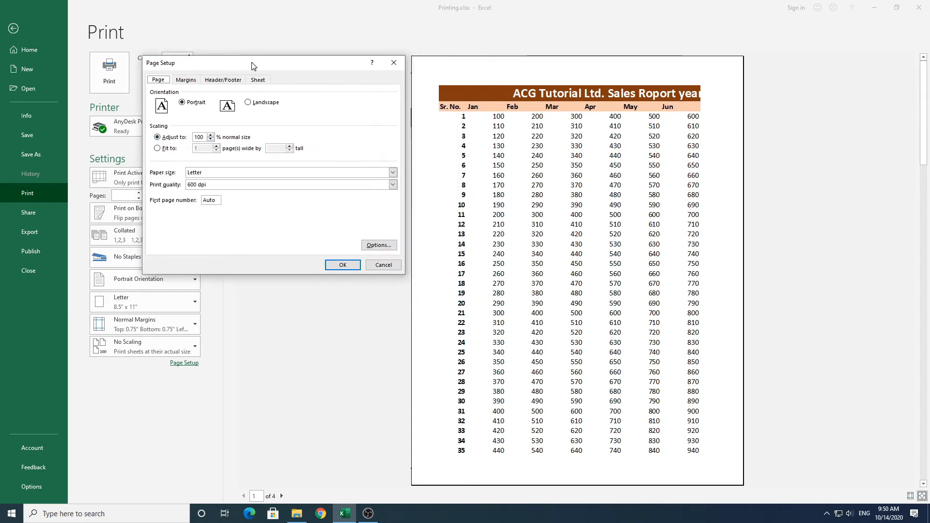
pyautogui.click(211, 139)
pyautogui.click(339, 267)
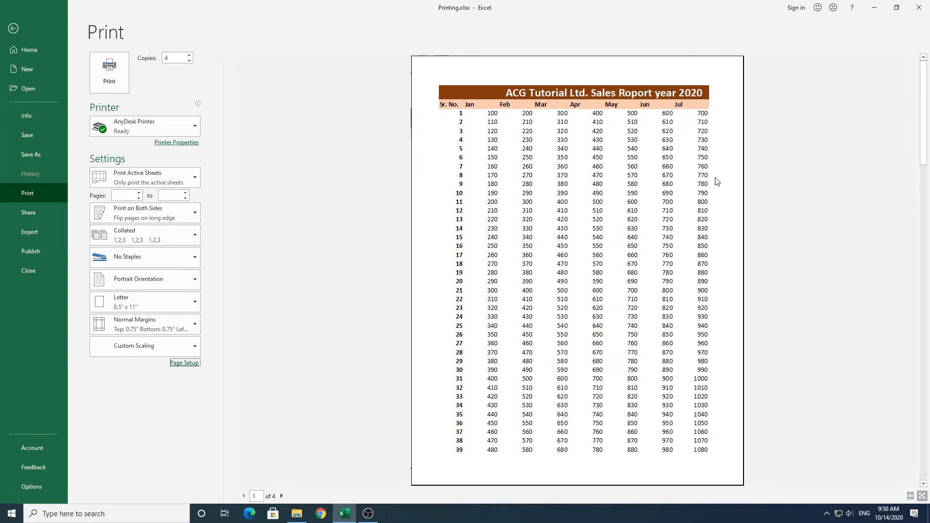
# Try scaling the printout to 80% of normal size in Page Setup and return it to 100%
pyautogui.click(189, 365)
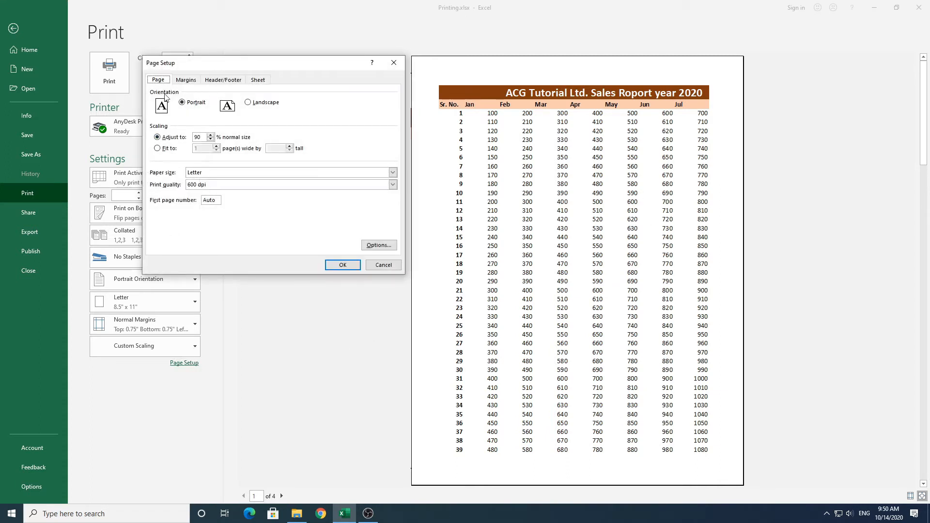
pyautogui.click(211, 140)
pyautogui.click(341, 265)
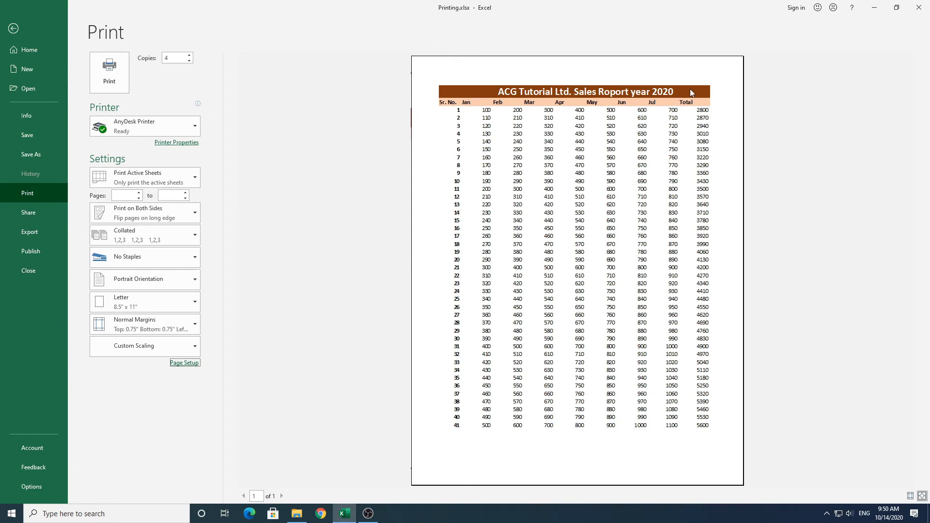
pyautogui.click(192, 366)
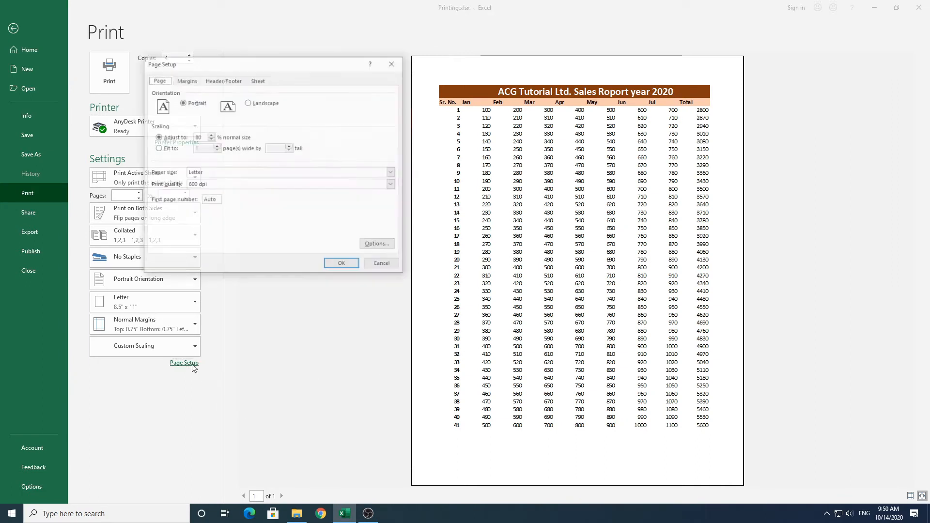
pyautogui.click(213, 135)
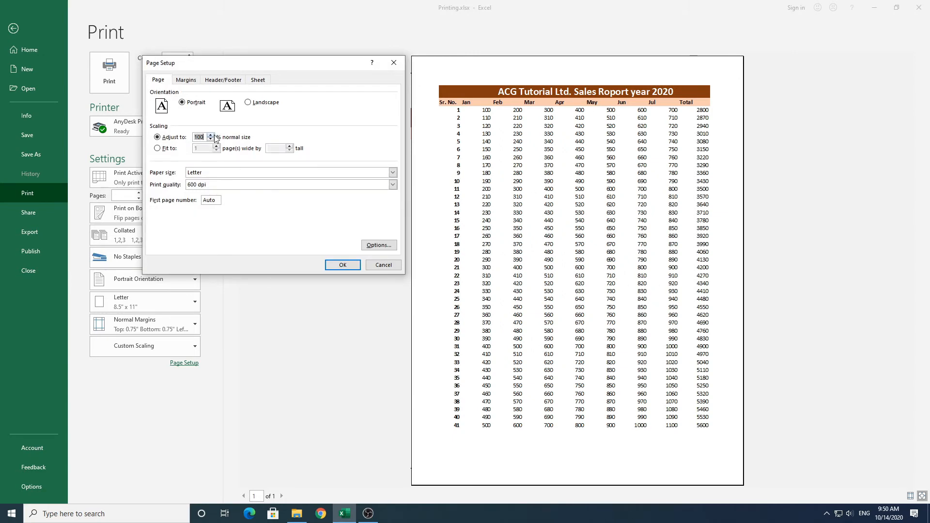
pyautogui.click(349, 266)
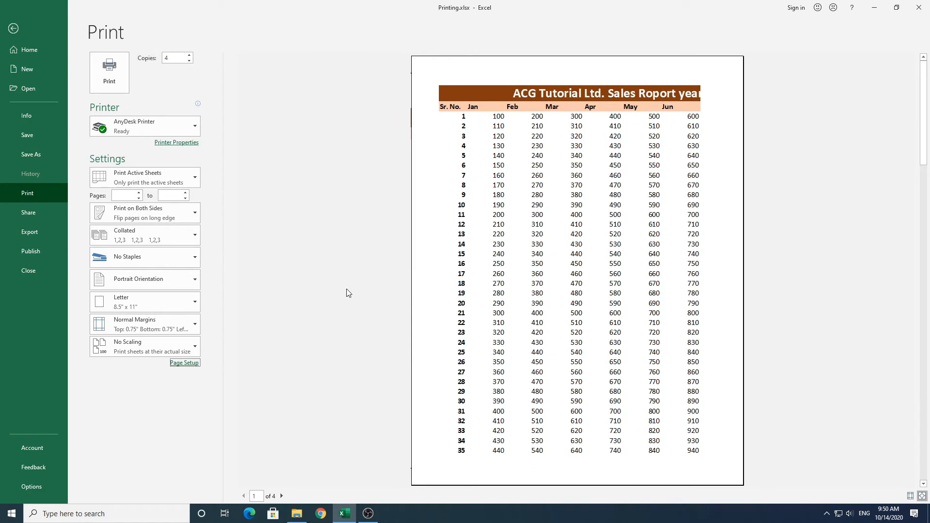
# Scale the printout in Page Setup to fit 1 page wide by 1 tall
pyautogui.click(184, 365)
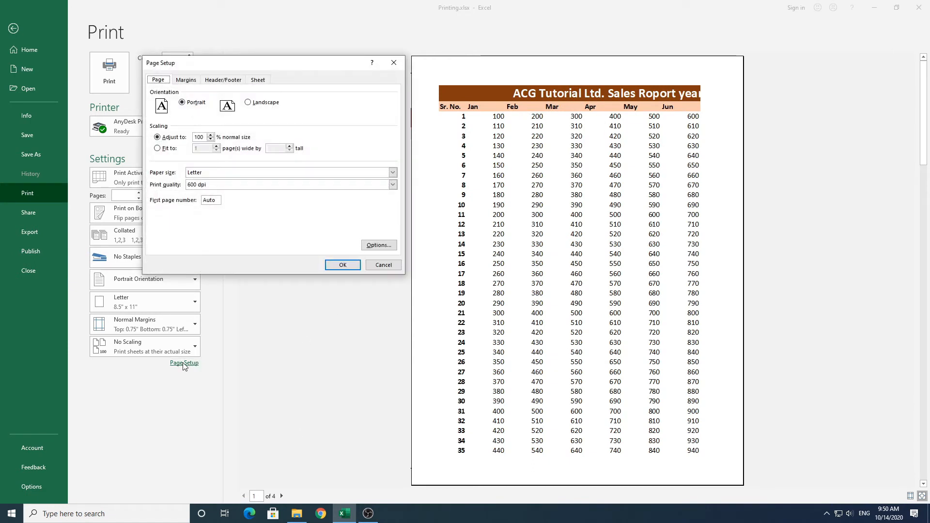
pyautogui.click(157, 149)
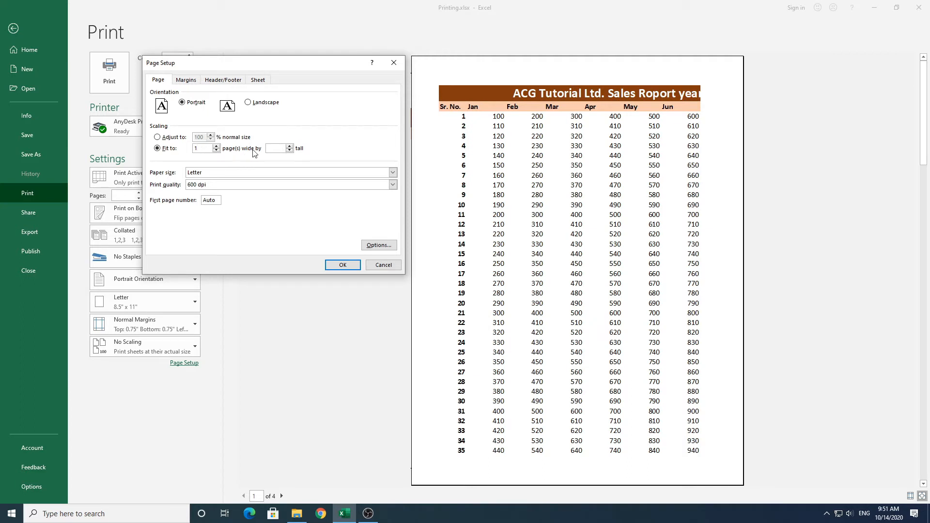
pyautogui.click(290, 146)
pyautogui.click(345, 264)
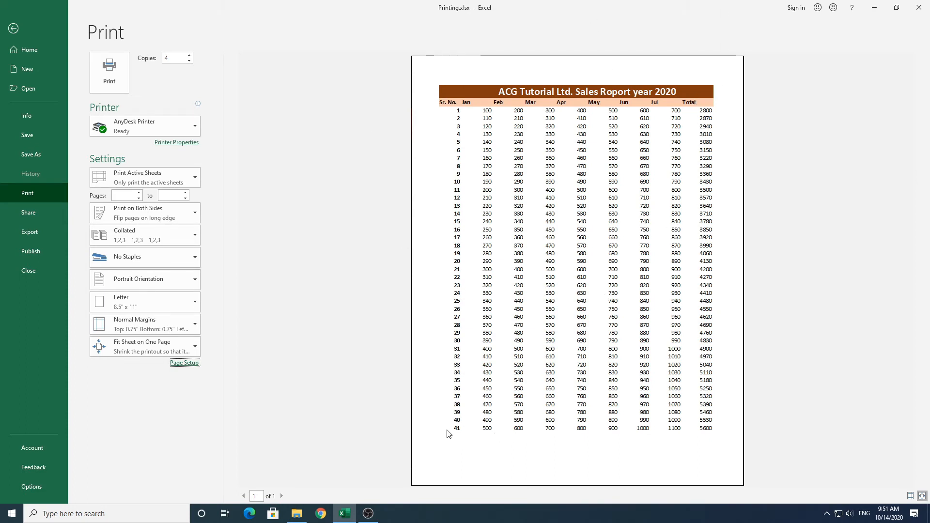
# Scale the printout to fit 2 pages wide by 2 tall and page through the whole print preview and back
pyautogui.click(188, 363)
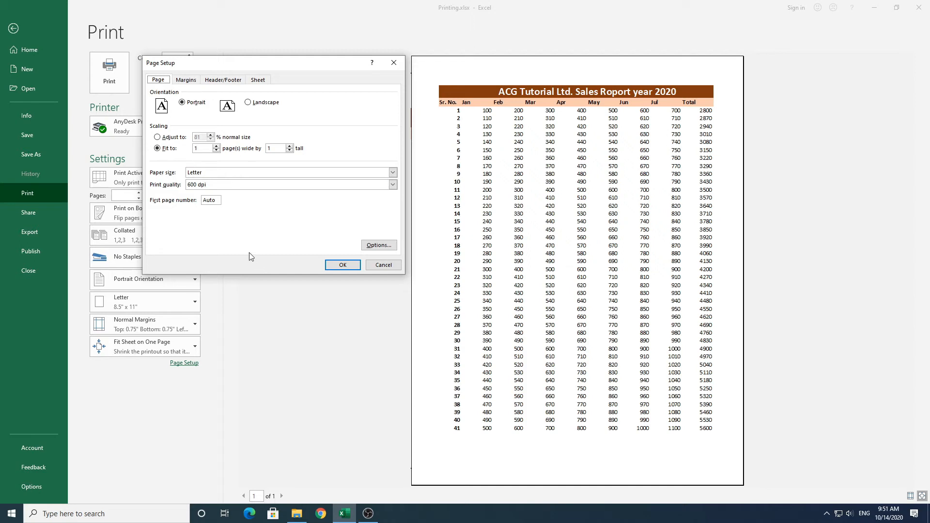
pyautogui.click(217, 146)
pyautogui.click(290, 146)
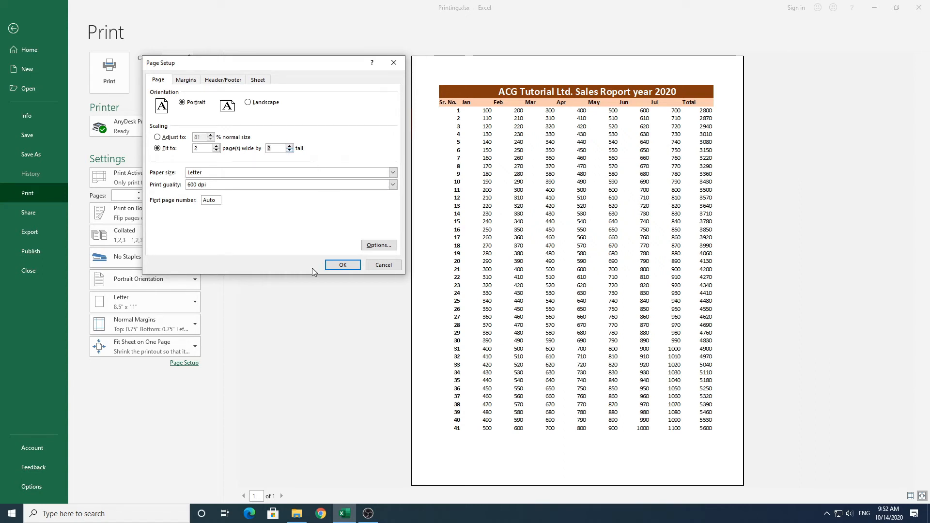
pyautogui.click(342, 265)
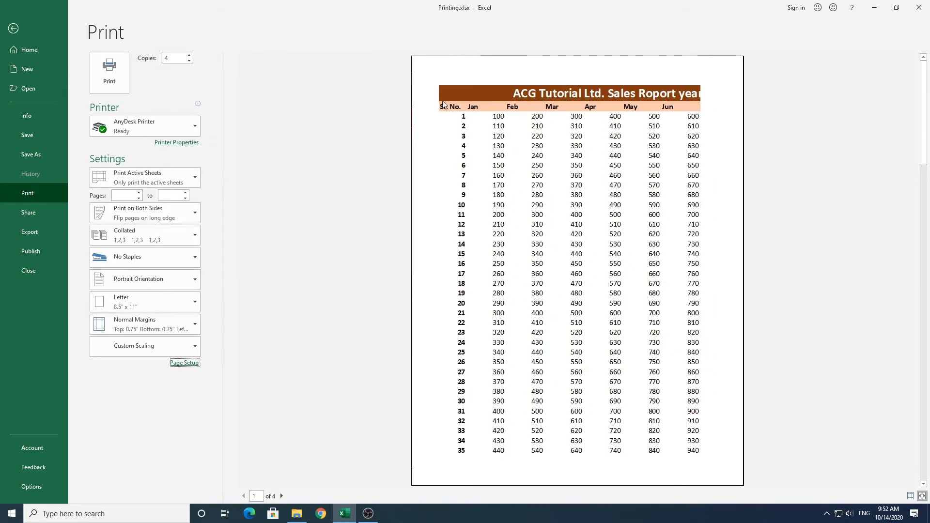
pyautogui.click(282, 496)
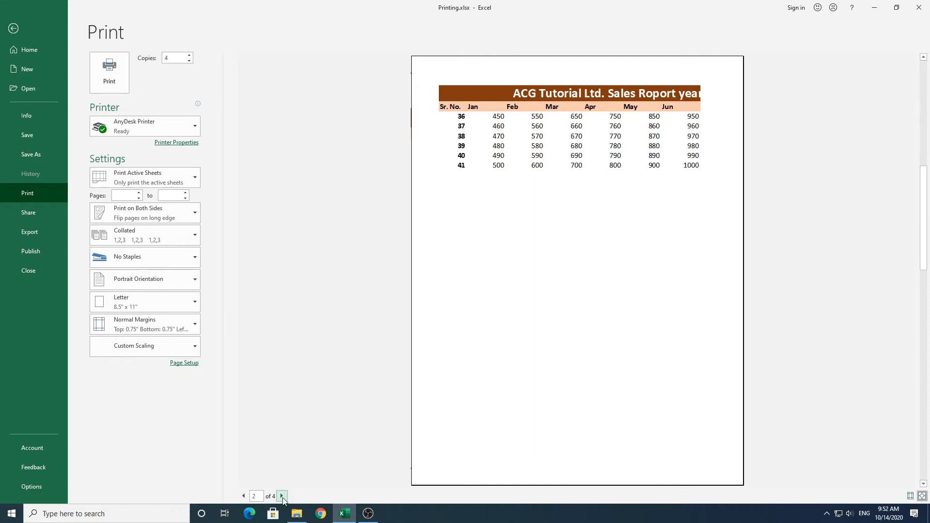
pyautogui.click(282, 496)
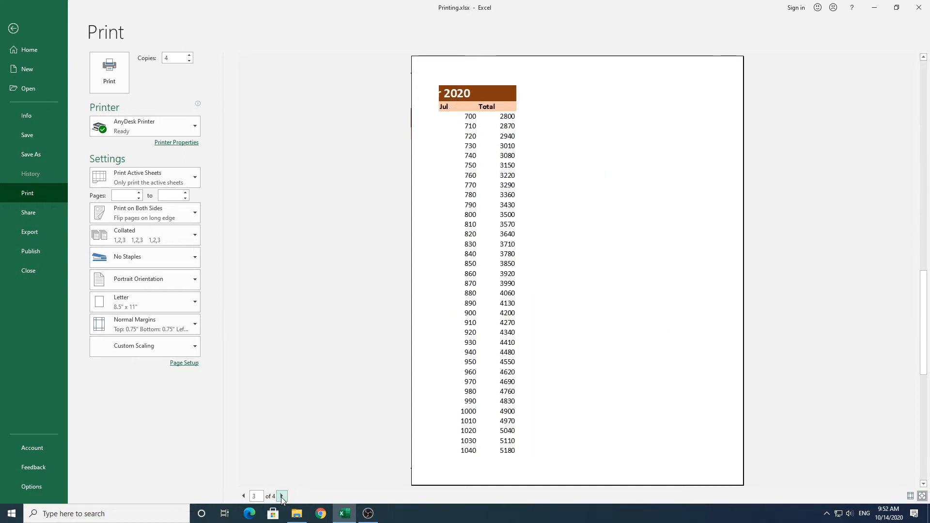
pyautogui.click(282, 496)
pyautogui.click(243, 496)
pyautogui.click(244, 496)
pyautogui.click(244, 497)
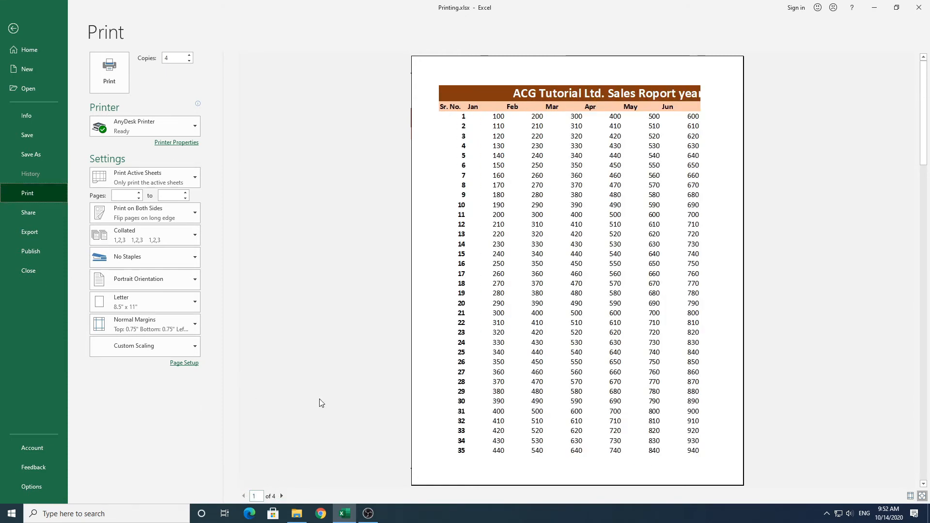
# Reduce the Page Setup fit to 1 page wide, switch scaling to Adjust to 100%, and move the dialog clear of the print settings
pyautogui.click(187, 363)
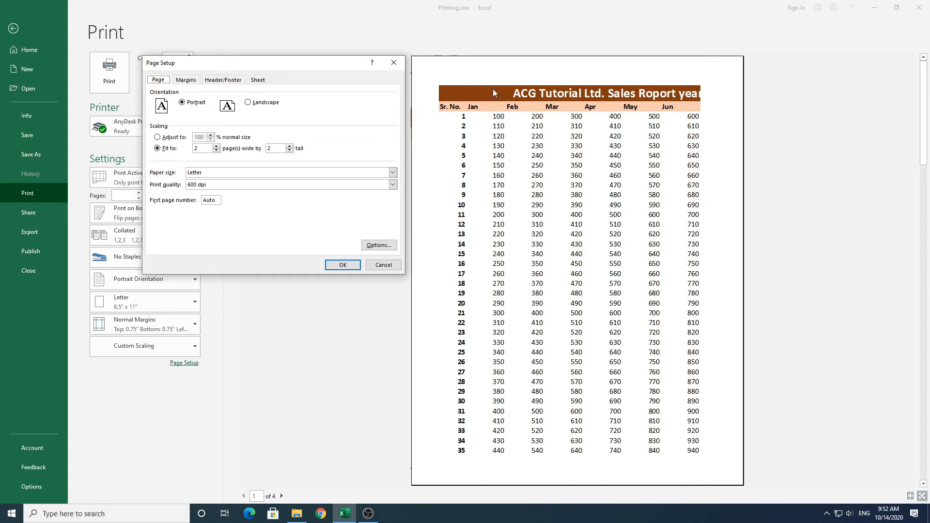
pyautogui.click(216, 151)
pyautogui.click(170, 137)
pyautogui.moveTo(274, 71); pyautogui.dragTo(322, 54)
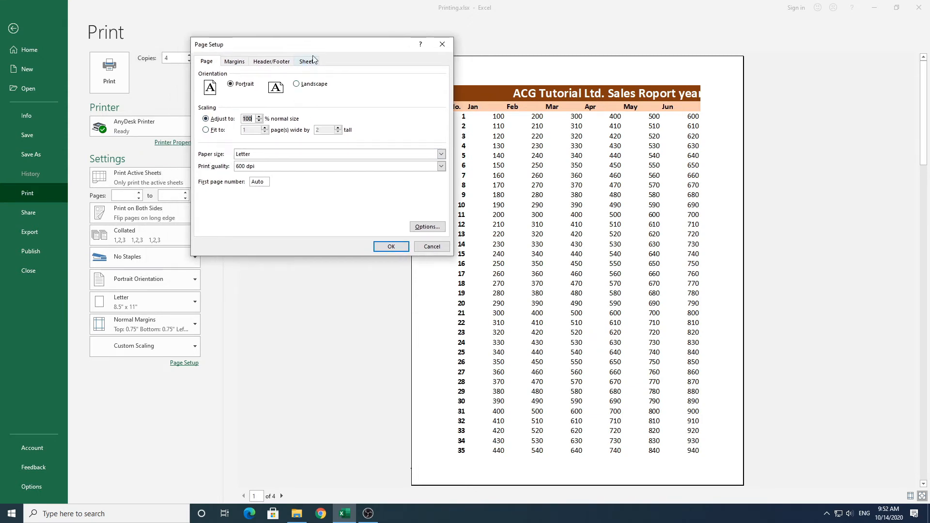
pyautogui.moveTo(314, 47); pyautogui.dragTo(387, 24)
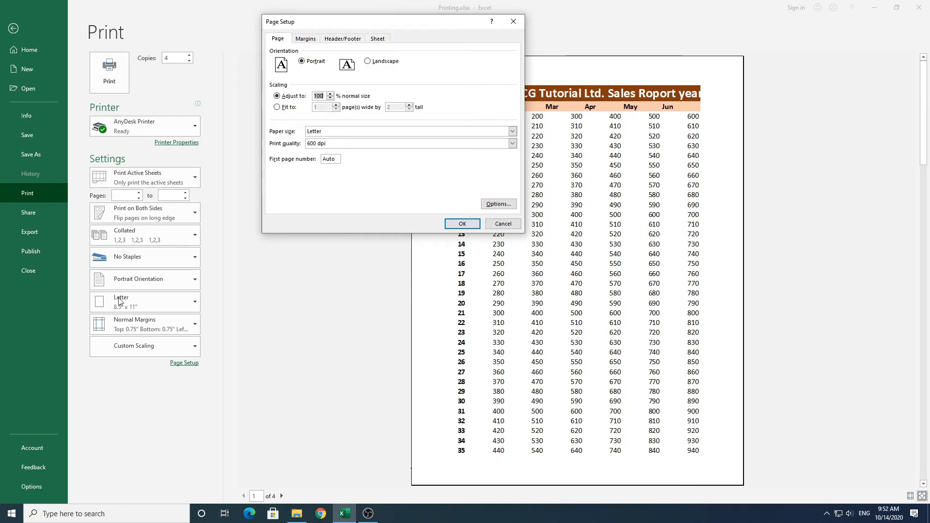
# Check the paper size and print quality choices in Page Setup, keeping Letter and 600 dpi
pyautogui.click(512, 133)
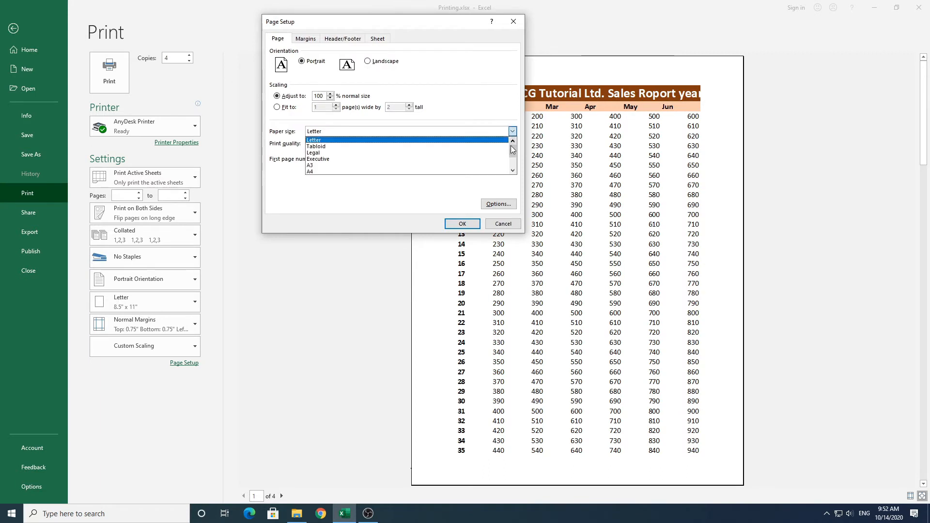
pyautogui.moveTo(513, 150)
pyautogui.mouseDown()
pyautogui.moveTo(513, 162)
pyautogui.moveTo(514, 150)
pyautogui.mouseUp()
pyautogui.click(288, 145)
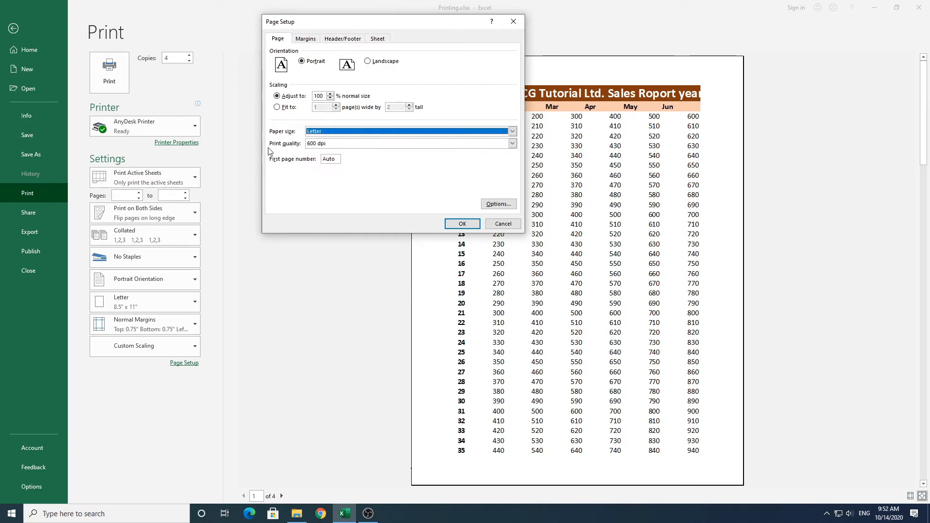
pyautogui.click(512, 145)
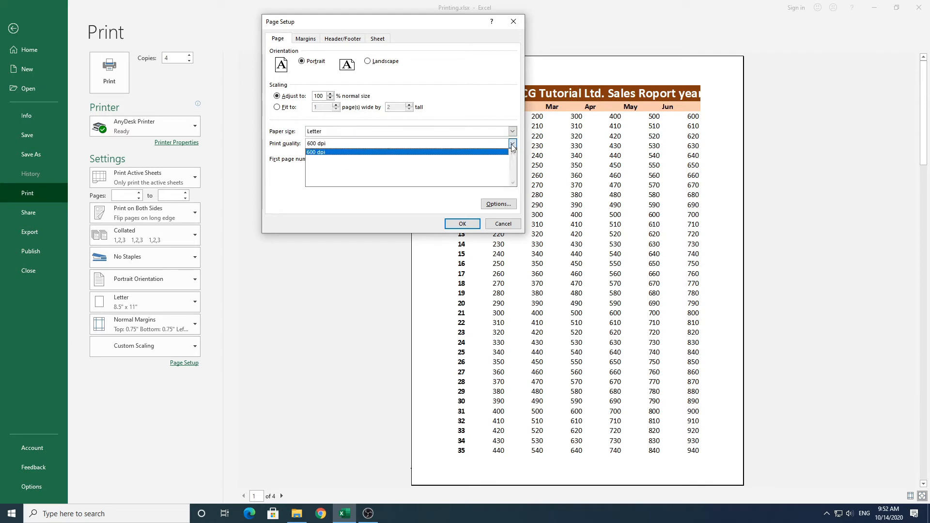
pyautogui.click(338, 153)
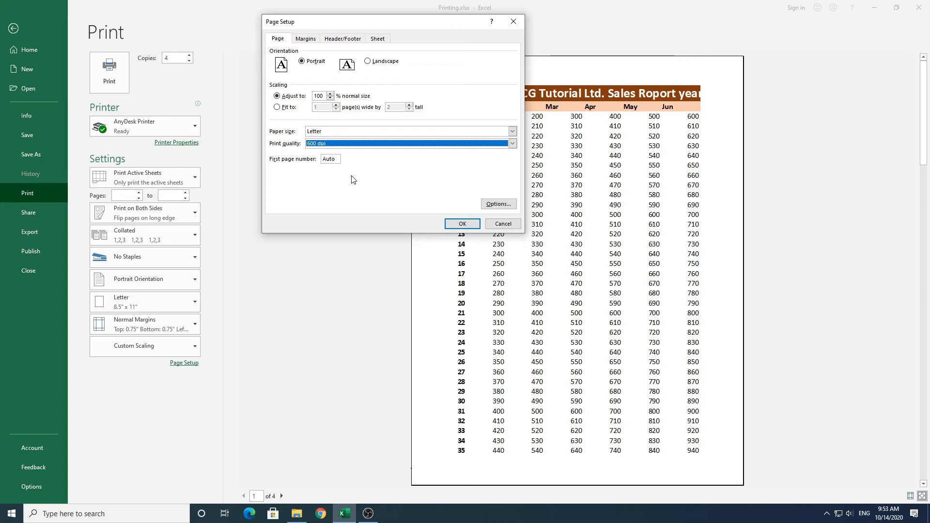
# Try 5 as the first page number, clear the entry, and cancel Page Setup
pyautogui.doubleClick(337, 159)
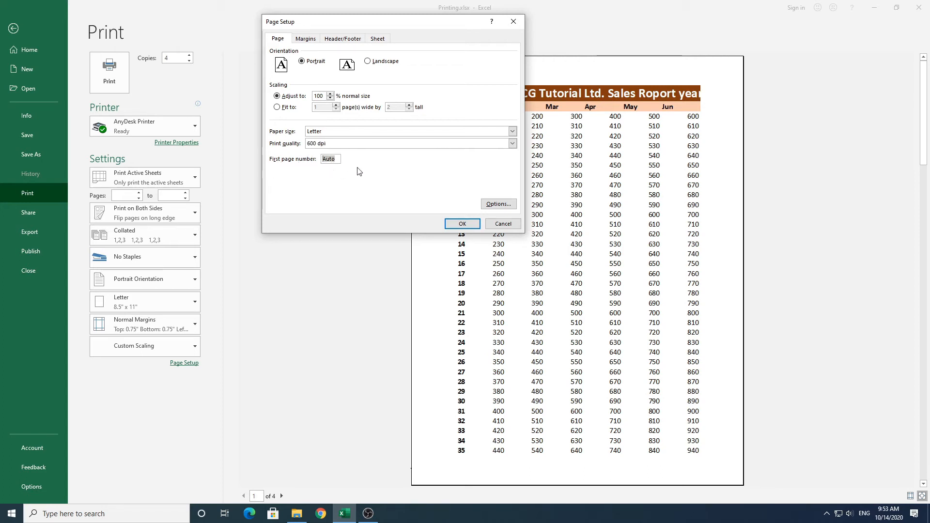
pyautogui.write('5')
pyautogui.press('BackSpace')
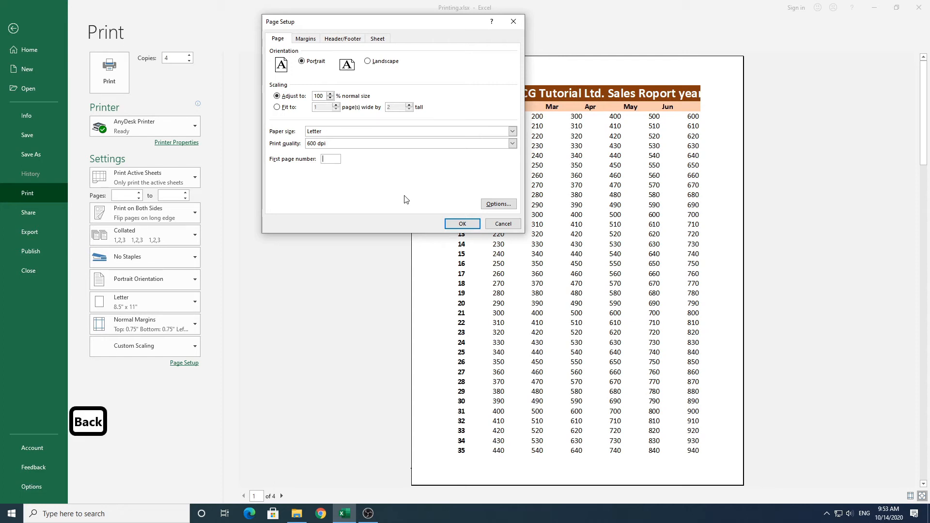
pyautogui.press('Escape')
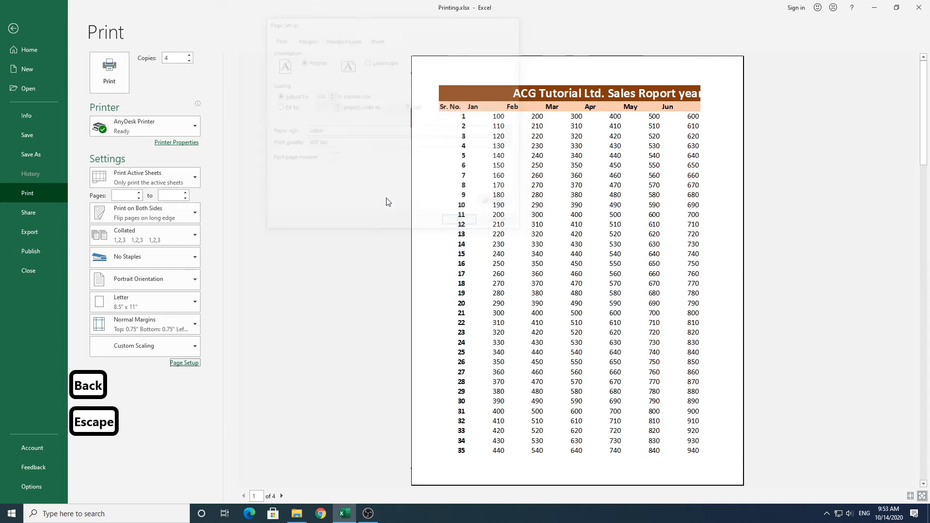
# Switch the Page Setup scaling to Adjust to 100% normal size, glance at the margin settings, and apply the change
pyautogui.click(184, 364)
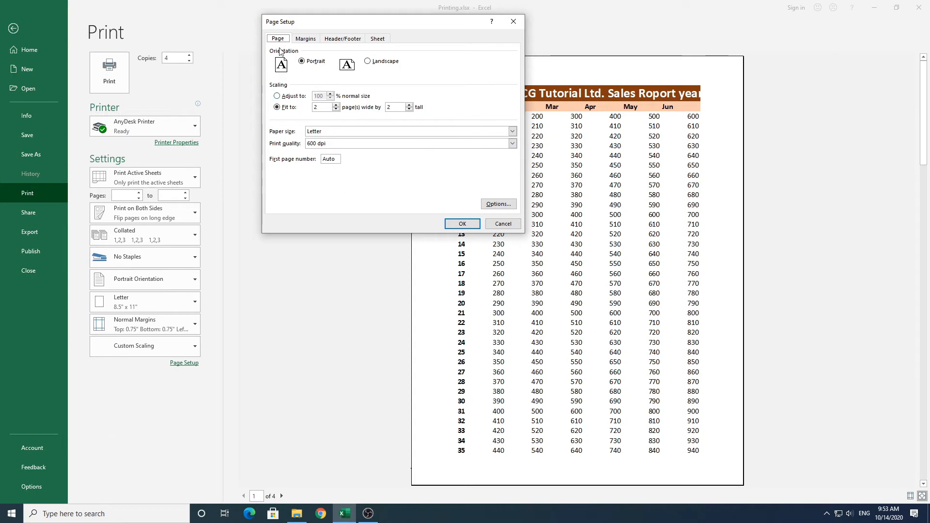
pyautogui.click(287, 99)
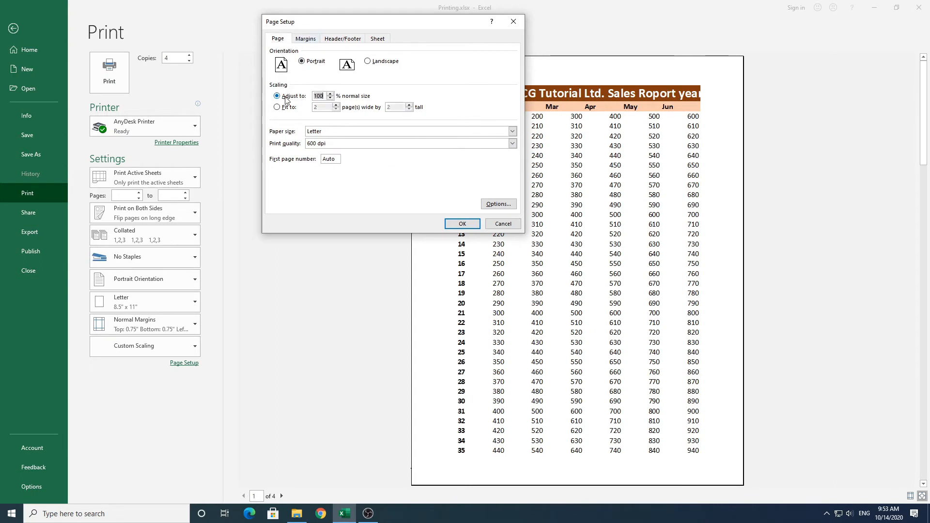
pyautogui.click(306, 39)
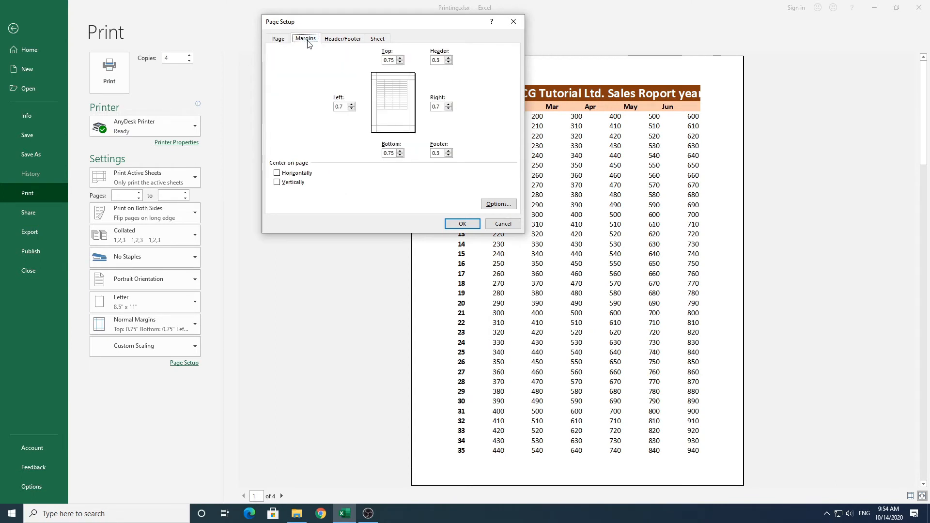
pyautogui.click(278, 39)
pyautogui.click(462, 223)
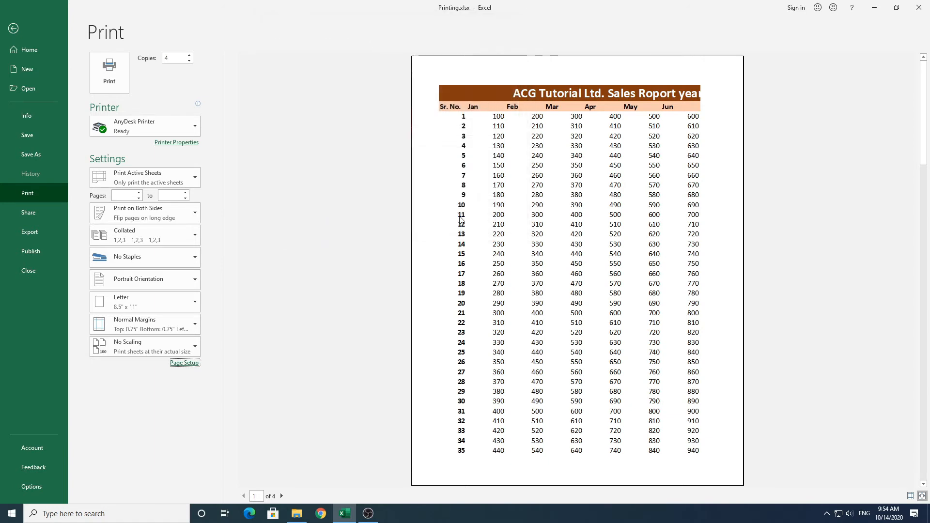
# Raise the top margin to 3.25 in Page Setup, keeping the dialog clear of the preview, and apply it
pyautogui.click(188, 366)
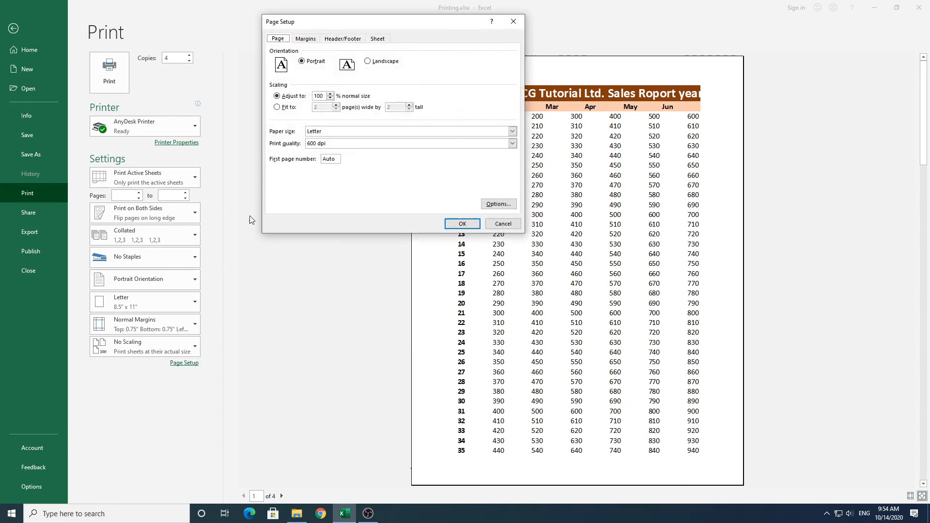
pyautogui.click(303, 39)
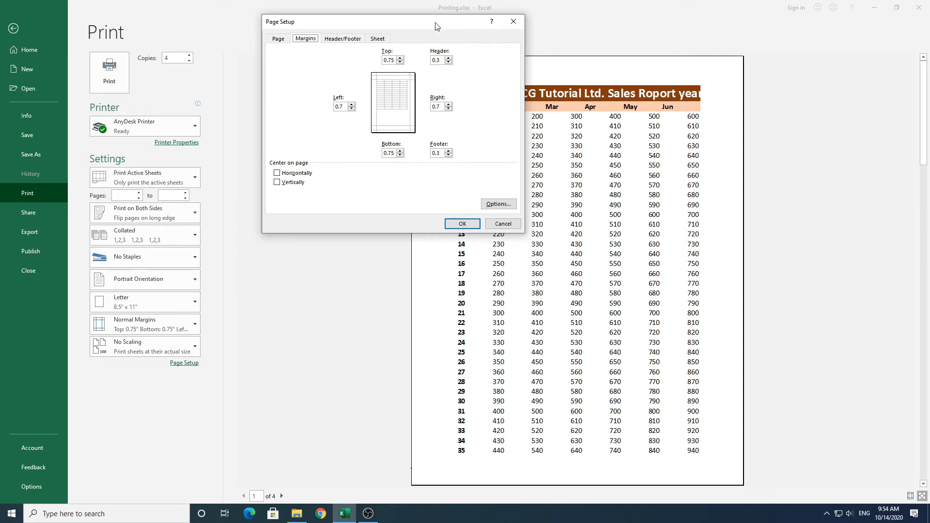
pyautogui.moveTo(435, 22); pyautogui.dragTo(354, 20)
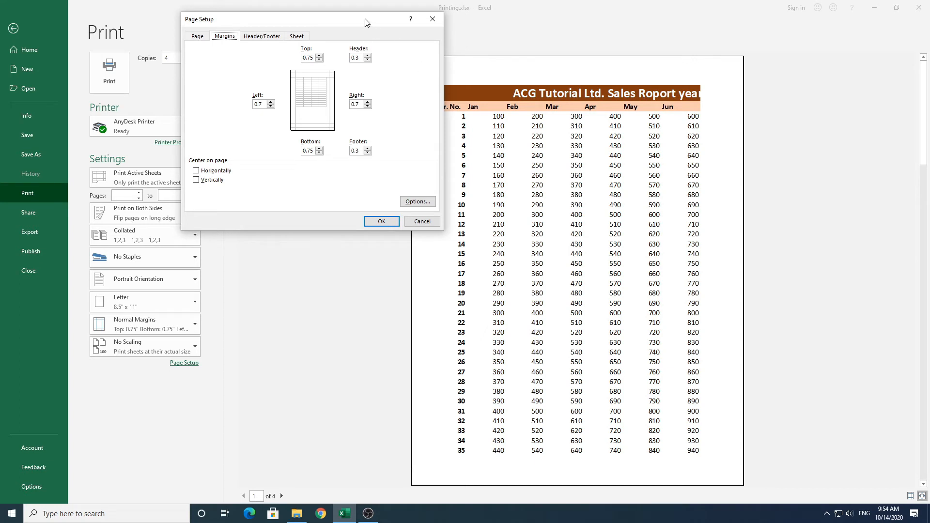
pyautogui.moveTo(365, 18); pyautogui.dragTo(306, 20)
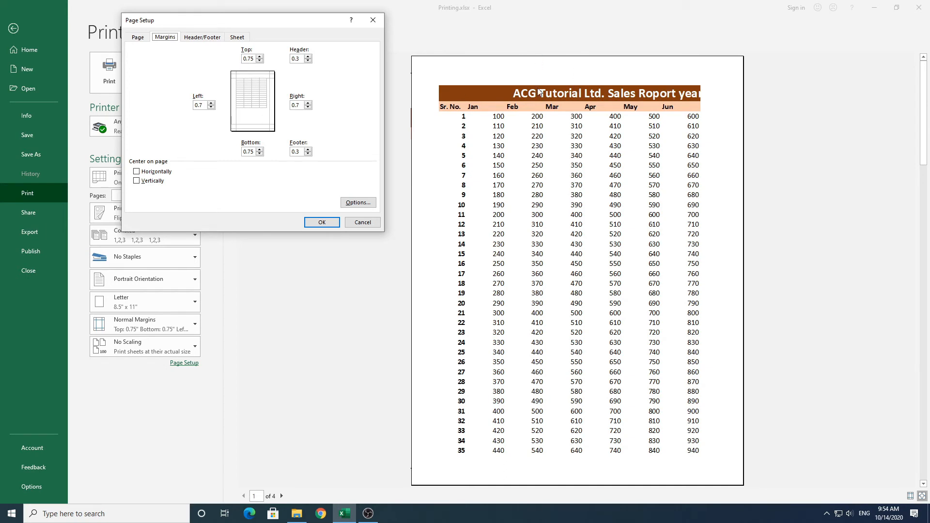
pyautogui.click(259, 57)
pyautogui.click(323, 222)
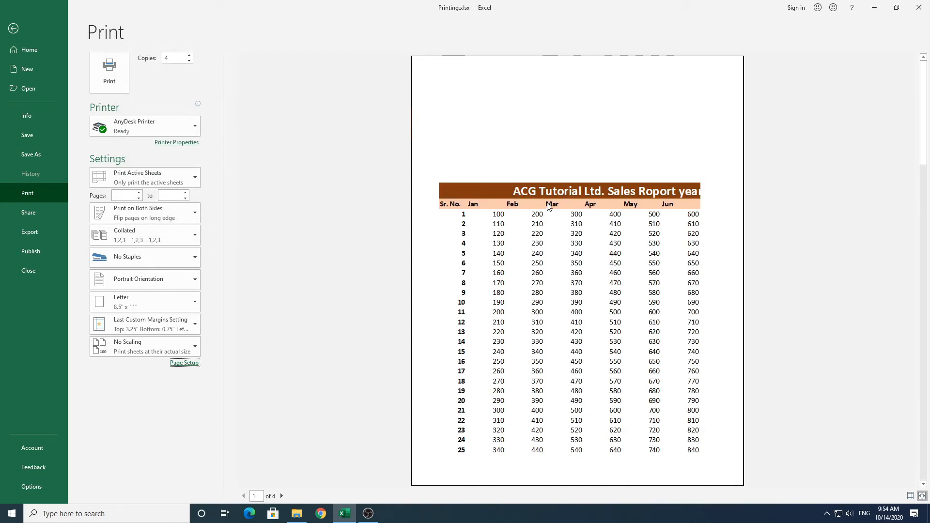
# Return the top margin to 0.75 in Page Setup and apply the change
pyautogui.click(181, 364)
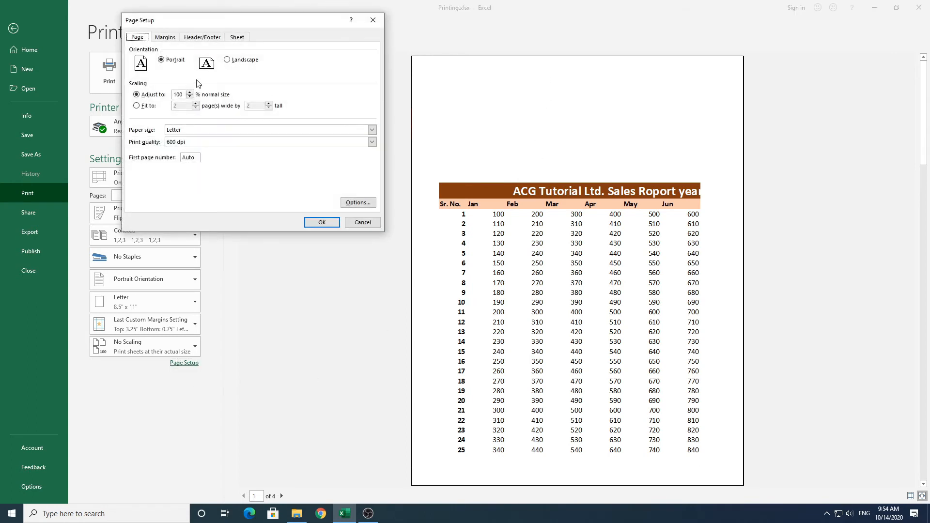
pyautogui.click(165, 38)
pyautogui.click(260, 61)
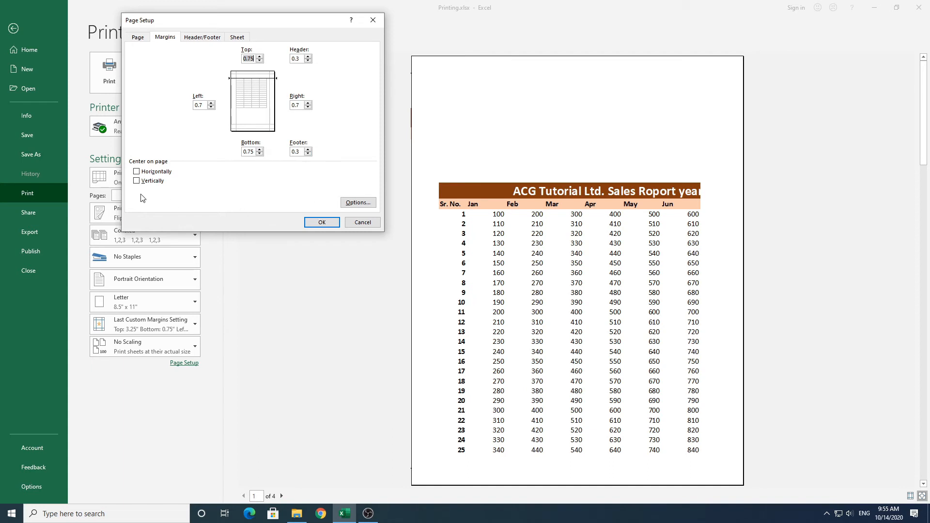
pyautogui.click(317, 222)
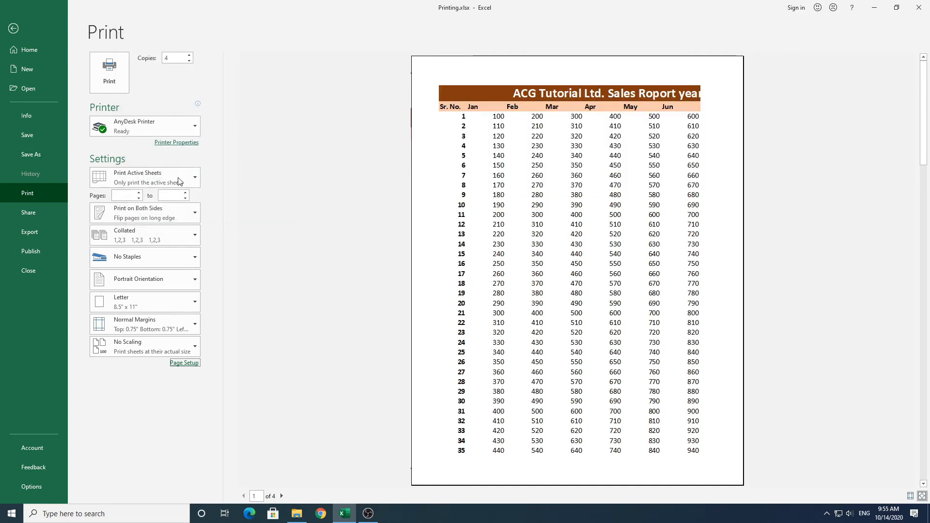
# Center the sheet on the page both horizontally and vertically in Page Setup and apply the change
pyautogui.click(185, 364)
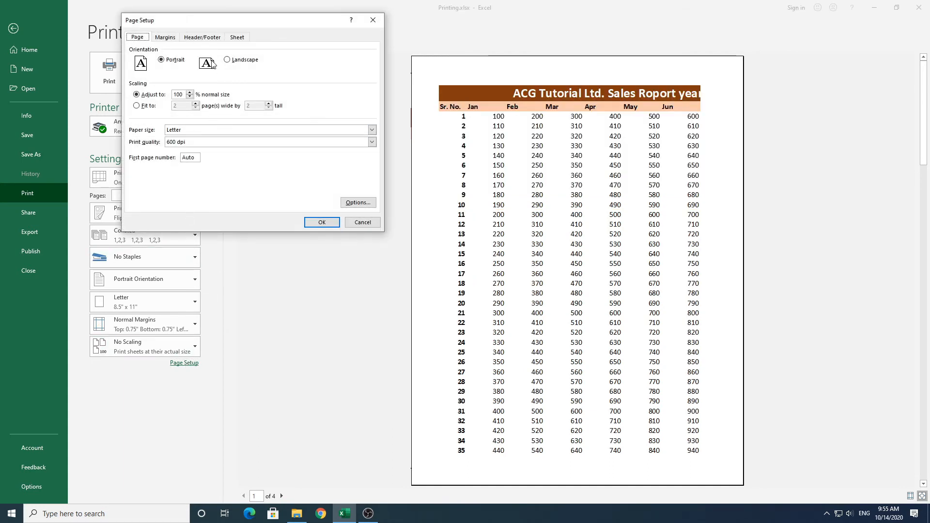
pyautogui.click(166, 37)
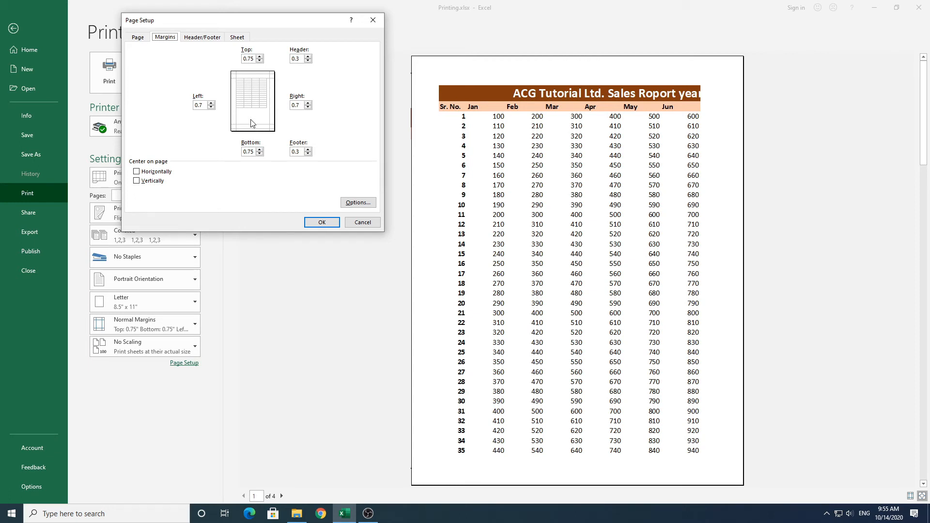
pyautogui.click(138, 172)
pyautogui.click(149, 184)
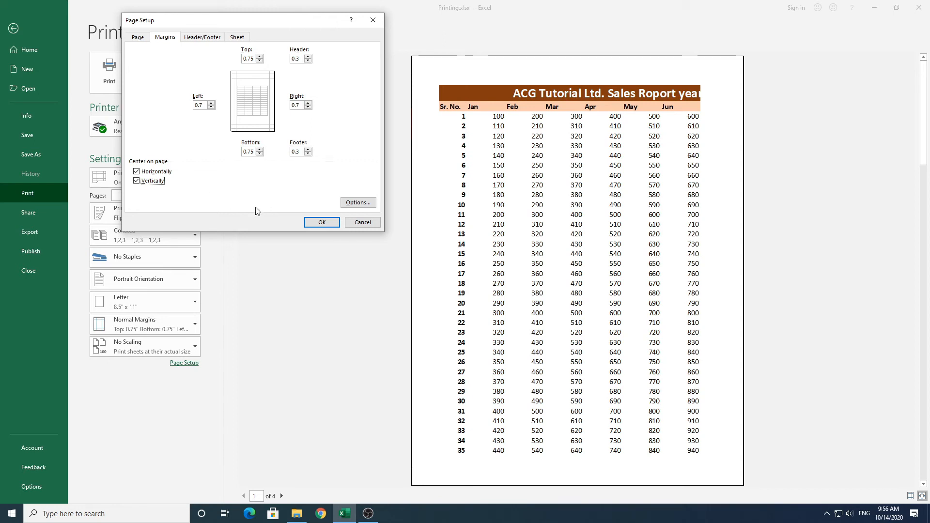
pyautogui.click(322, 222)
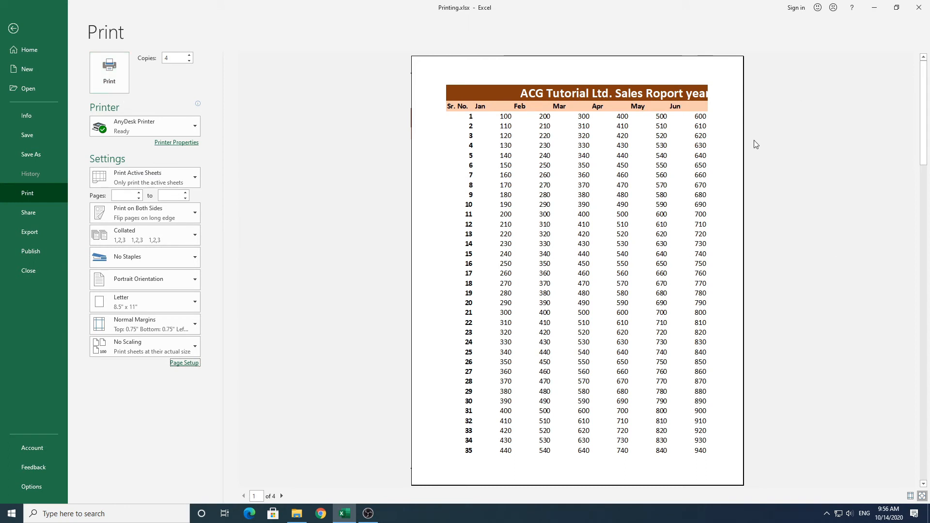
# Try the Page 1 header in Page Setup, and choose the Page 1 of ? header format instead
pyautogui.click(185, 364)
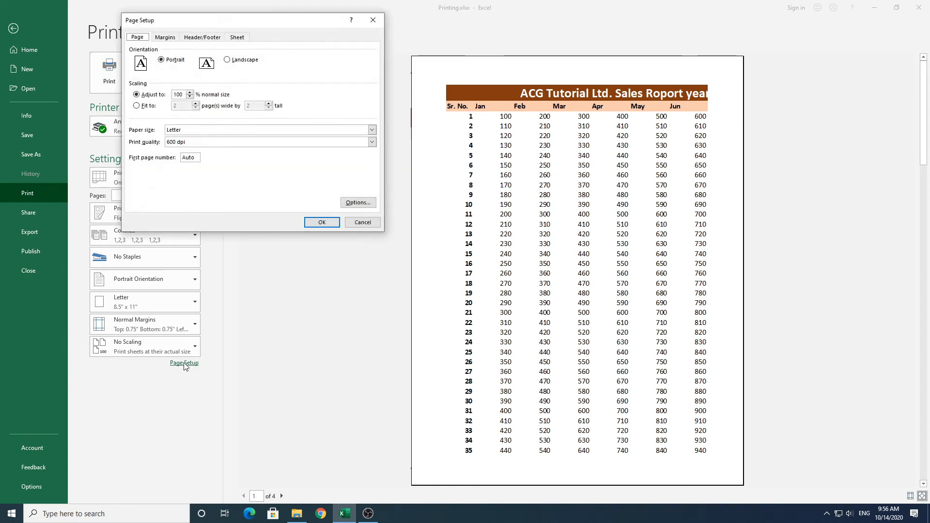
pyautogui.click(165, 37)
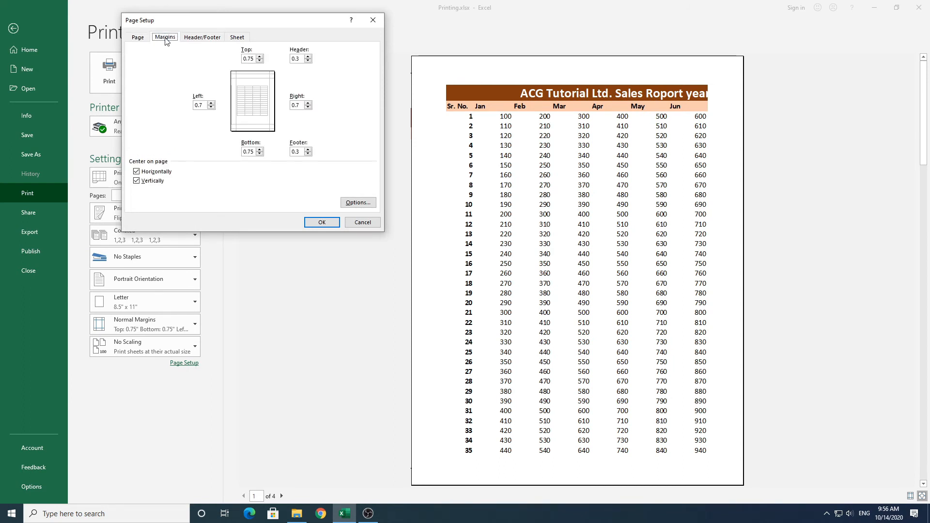
pyautogui.click(197, 38)
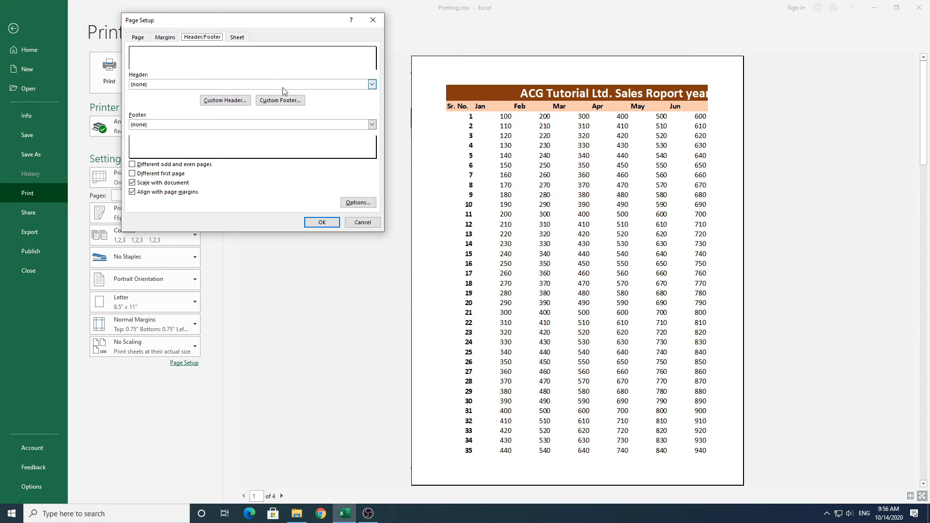
pyautogui.click(372, 86)
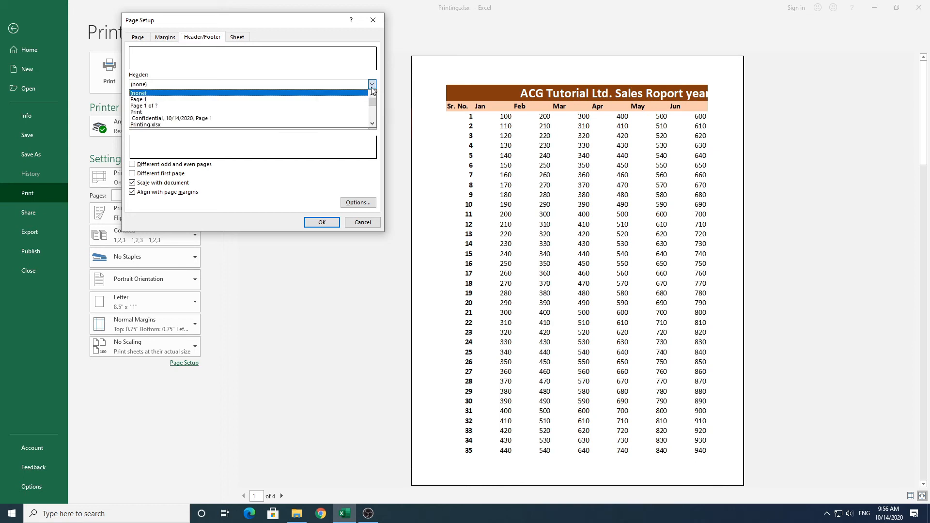
pyautogui.click(278, 100)
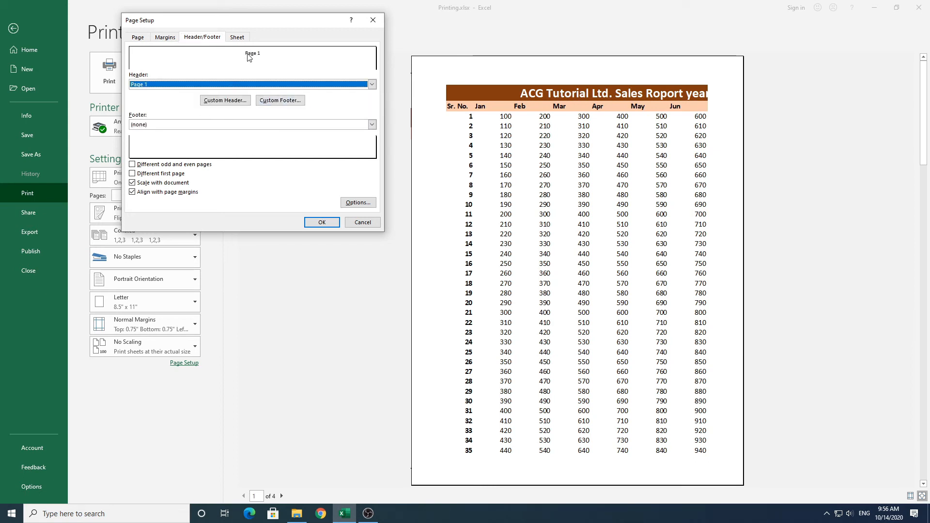
pyautogui.click(328, 86)
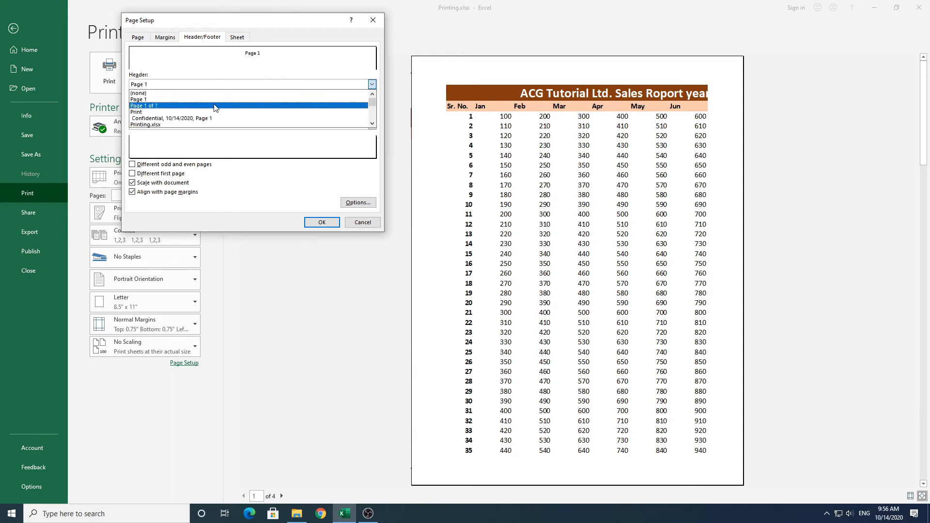
pyautogui.click(163, 105)
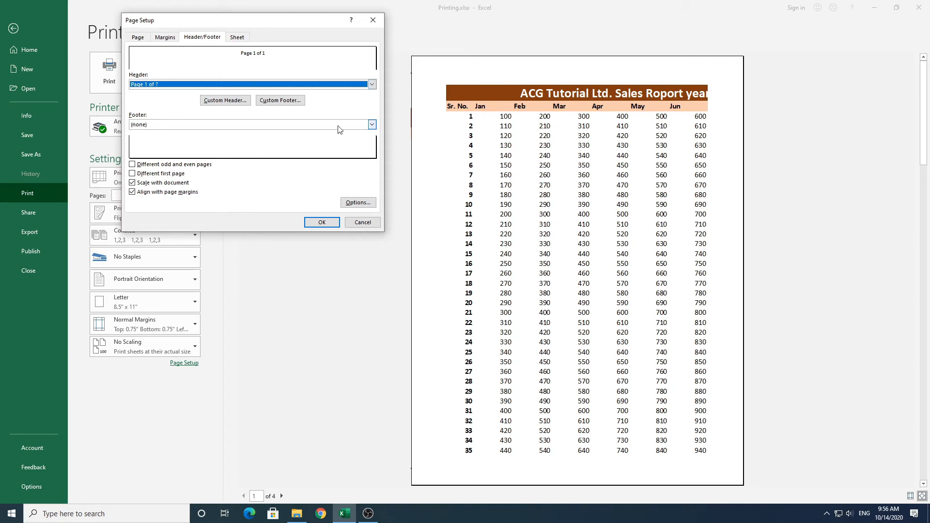
# Set the footer to the preset combining Page 1 with the workbook's full file path, and apply Page Setup
pyautogui.click(372, 125)
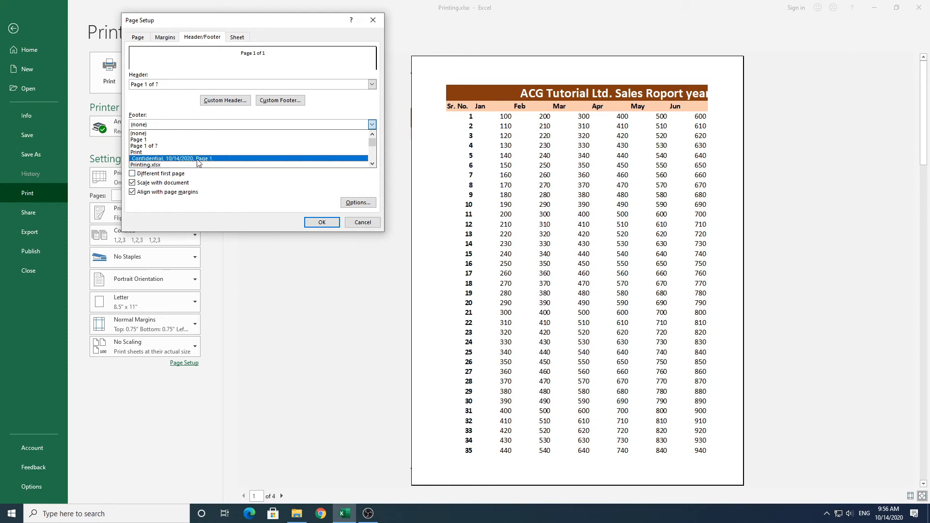
pyautogui.click(372, 164)
pyautogui.click(374, 165)
pyautogui.click(374, 165)
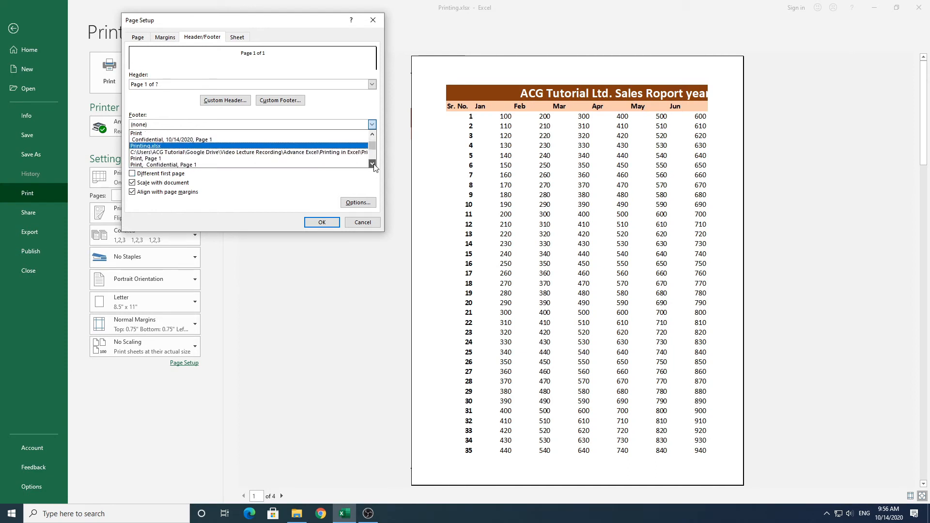
pyautogui.click(373, 165)
pyautogui.click(374, 165)
pyautogui.click(374, 164)
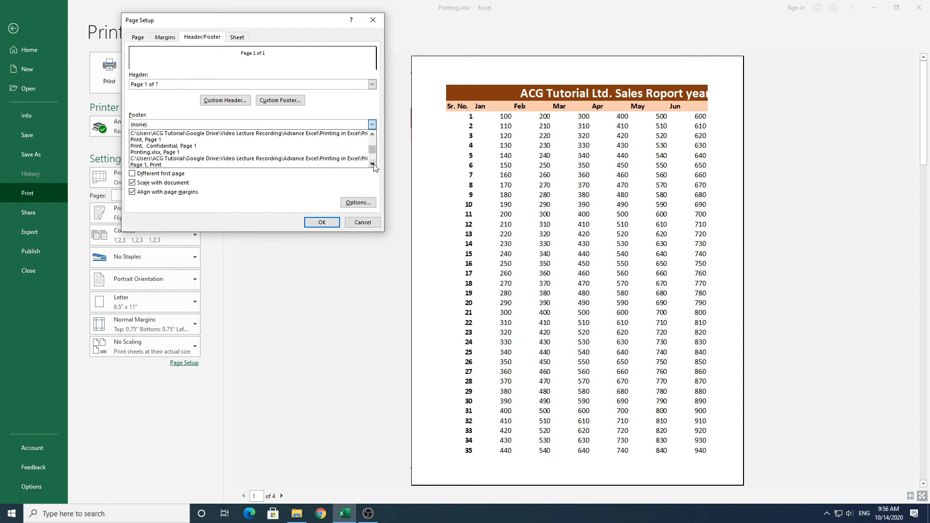
pyautogui.click(374, 165)
pyautogui.click(373, 164)
pyautogui.click(374, 164)
pyautogui.click(373, 165)
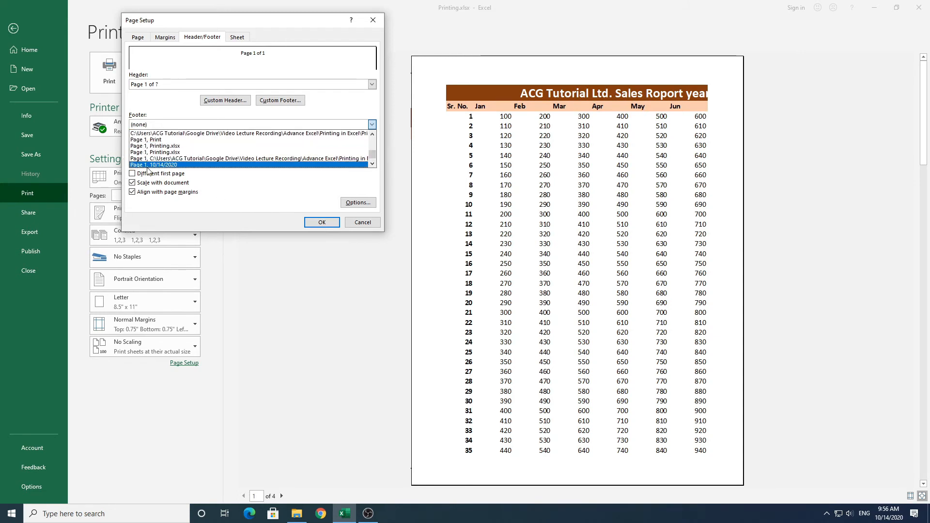
pyautogui.click(190, 159)
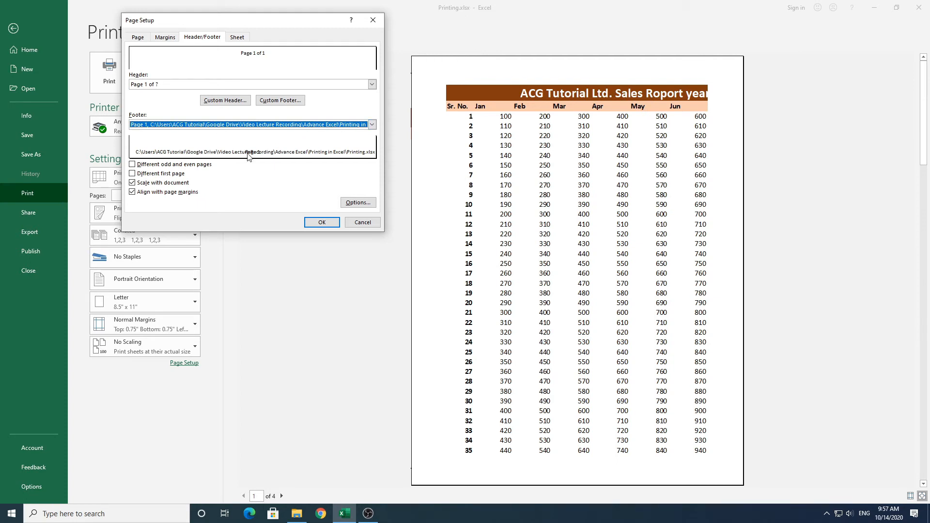
pyautogui.click(322, 222)
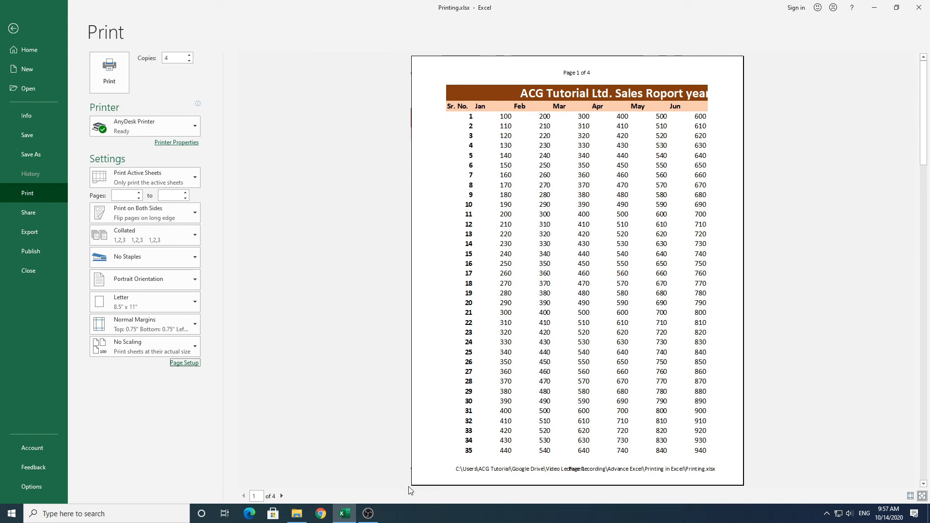
# Check the header and footer on preview pages 2 and 3, and return to page 1
pyautogui.click(282, 496)
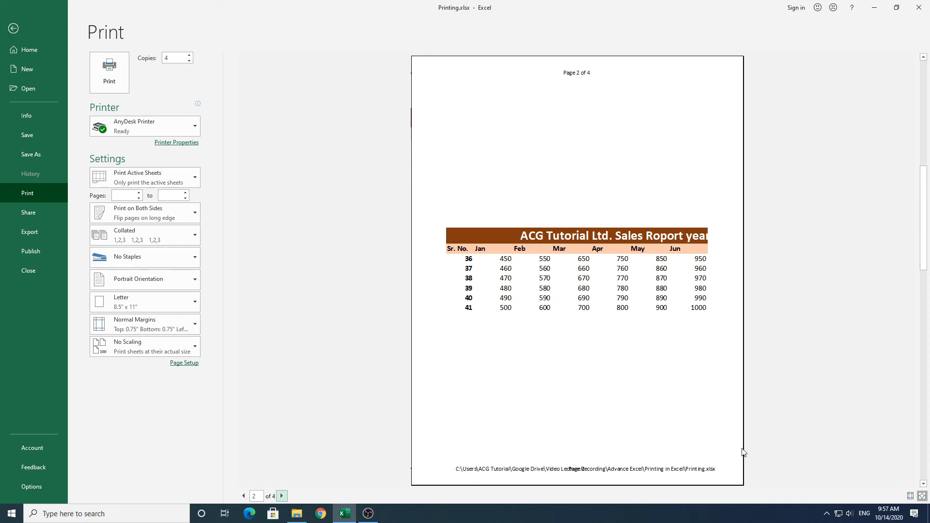
pyautogui.click(282, 496)
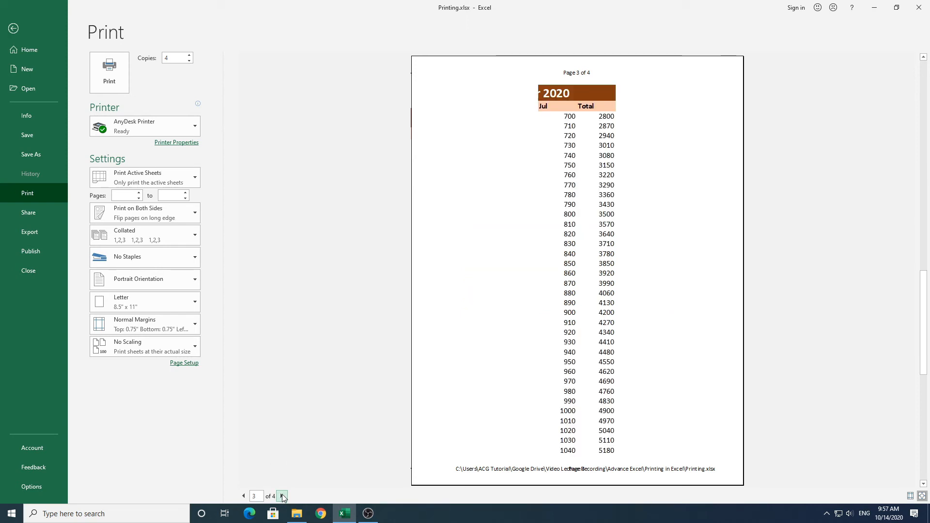
pyautogui.click(244, 496)
pyautogui.click(244, 497)
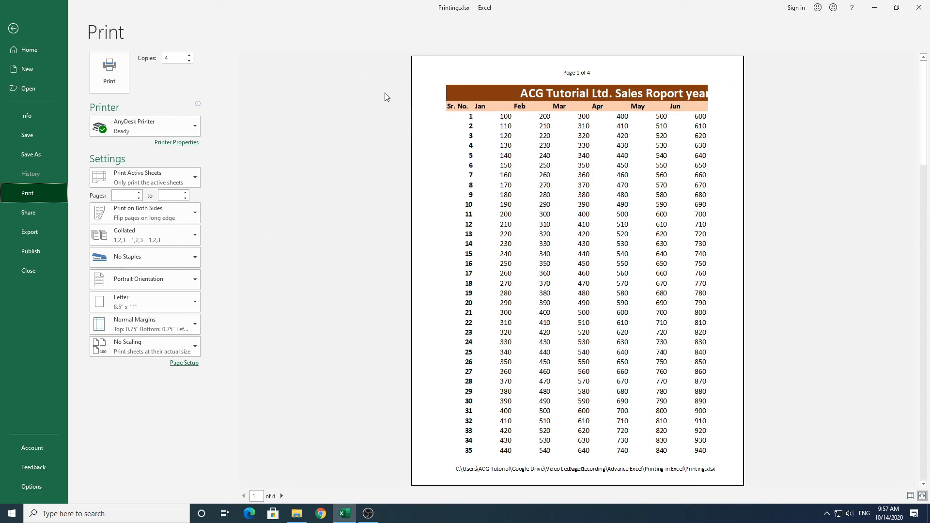
# Check the print area and print title options in Page Setup from the print view, and cancel
pyautogui.click(185, 363)
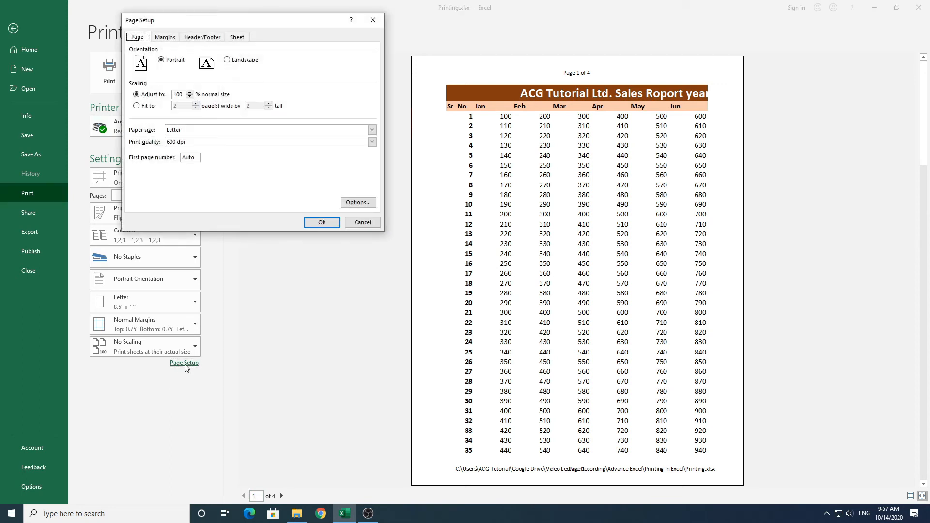
pyautogui.click(237, 37)
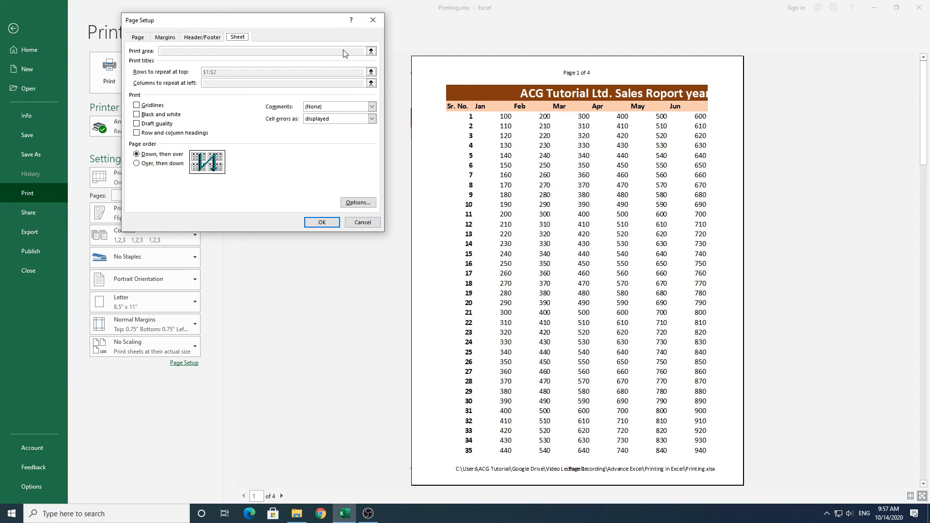
pyautogui.click(367, 226)
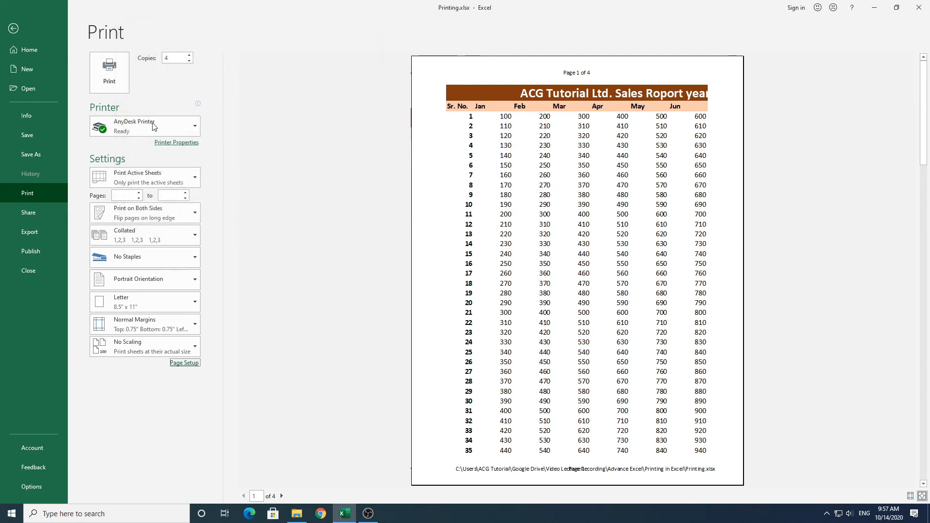
# Return to the worksheet and try clearing the rows to repeat at top in Page Setup
pyautogui.click(13, 29)
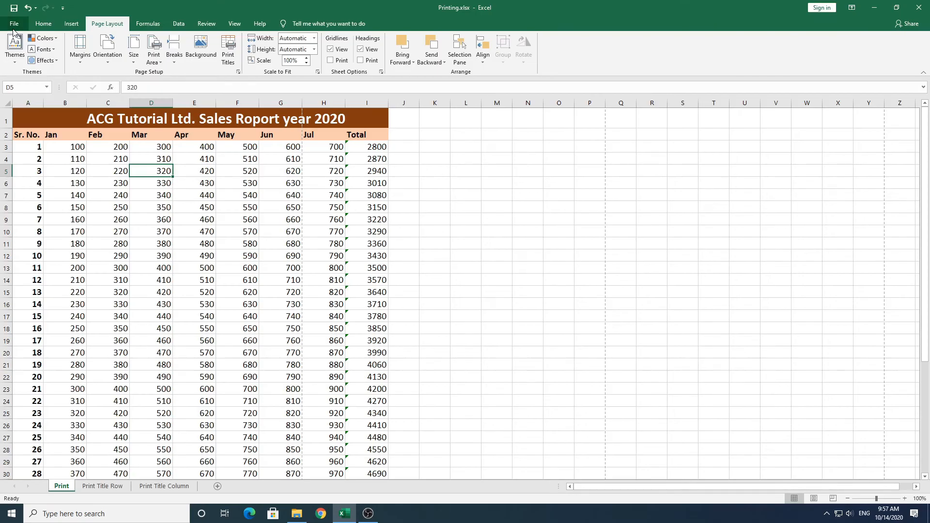
pyautogui.click(201, 256)
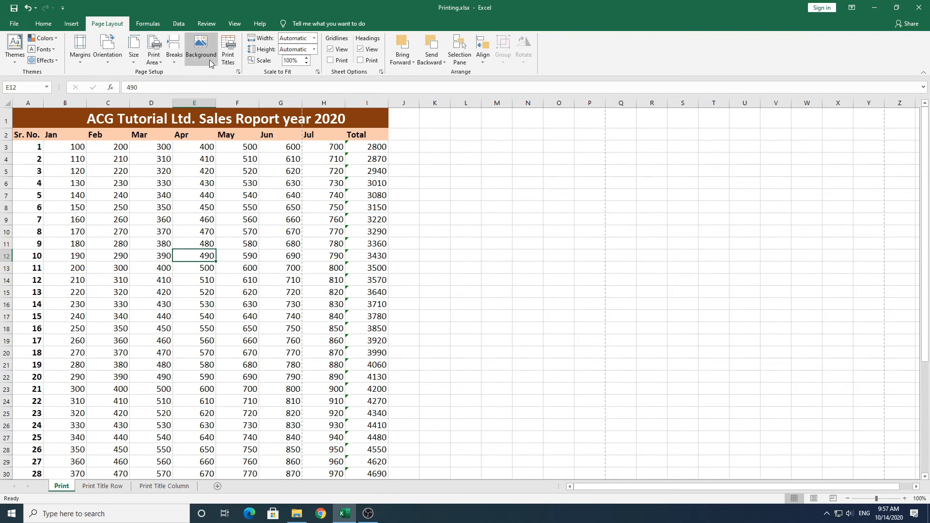
pyautogui.click(238, 72)
pyautogui.click(239, 39)
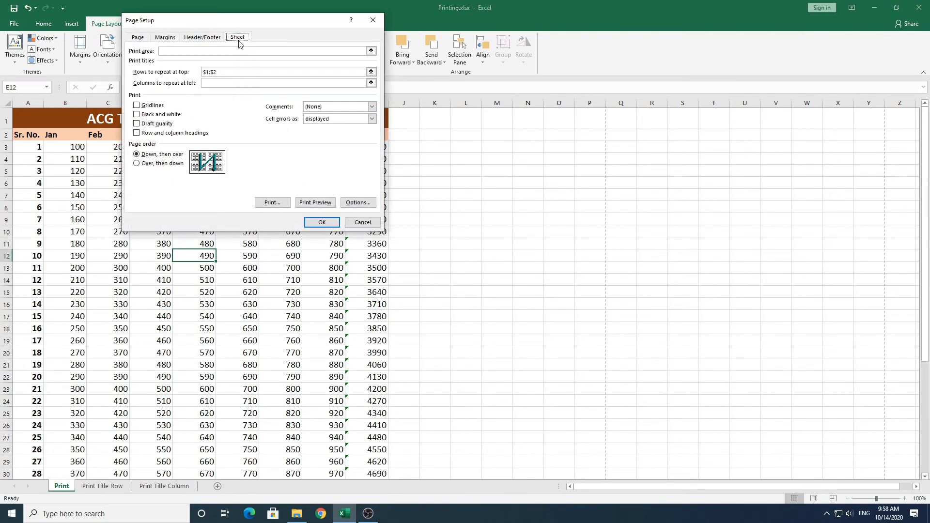
pyautogui.click(261, 71)
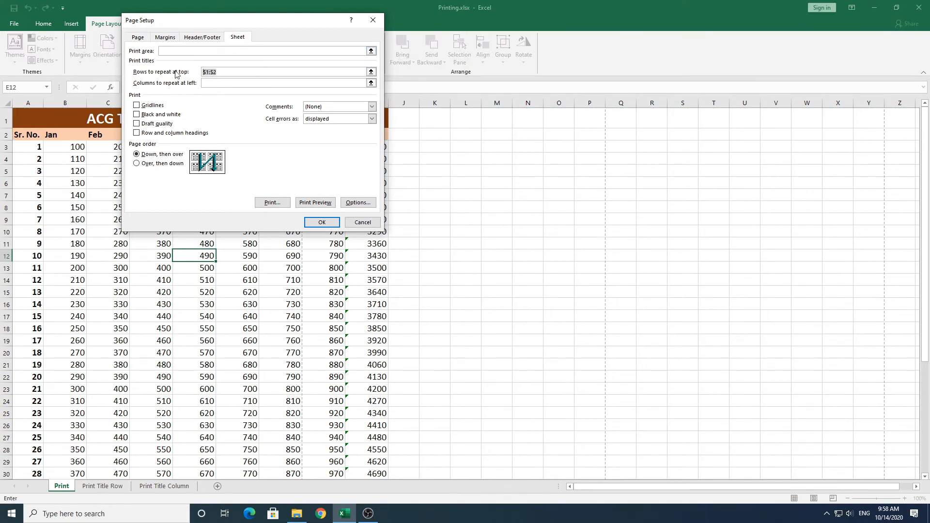
pyautogui.press('Delete')
pyautogui.click(363, 222)
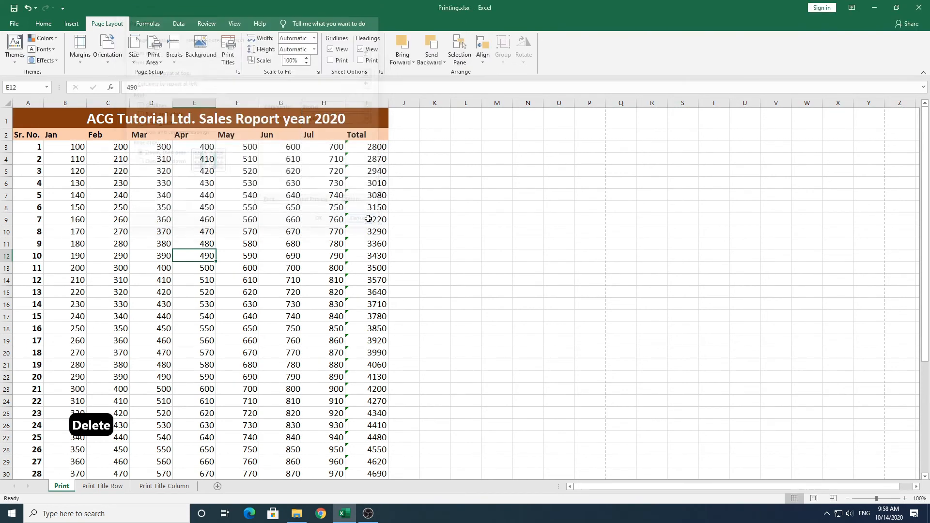
pyautogui.click(148, 167)
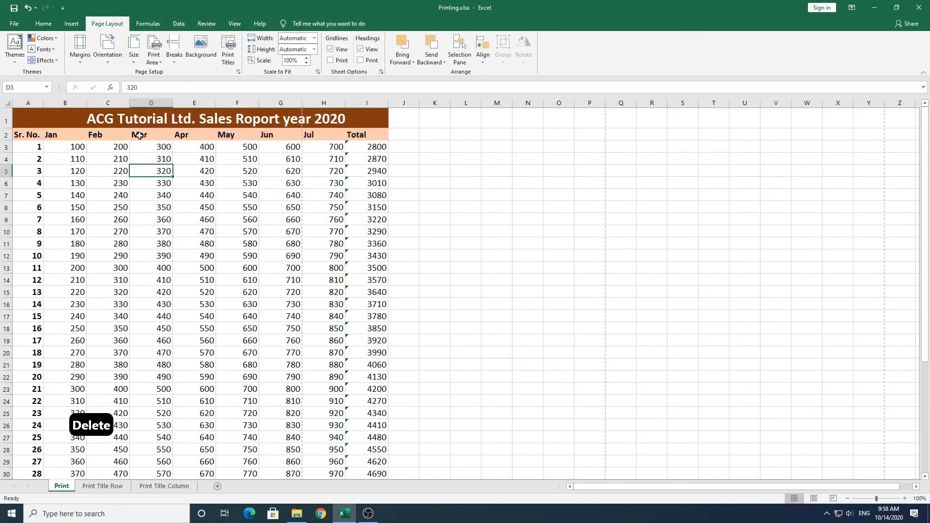
# Check the print title settings in Page Setup and the available print area options
pyautogui.click(228, 55)
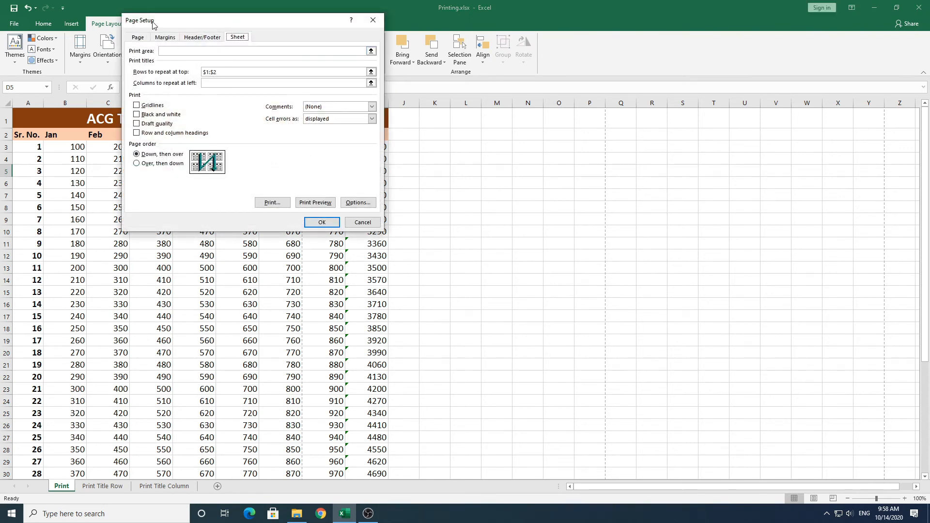
pyautogui.click(373, 20)
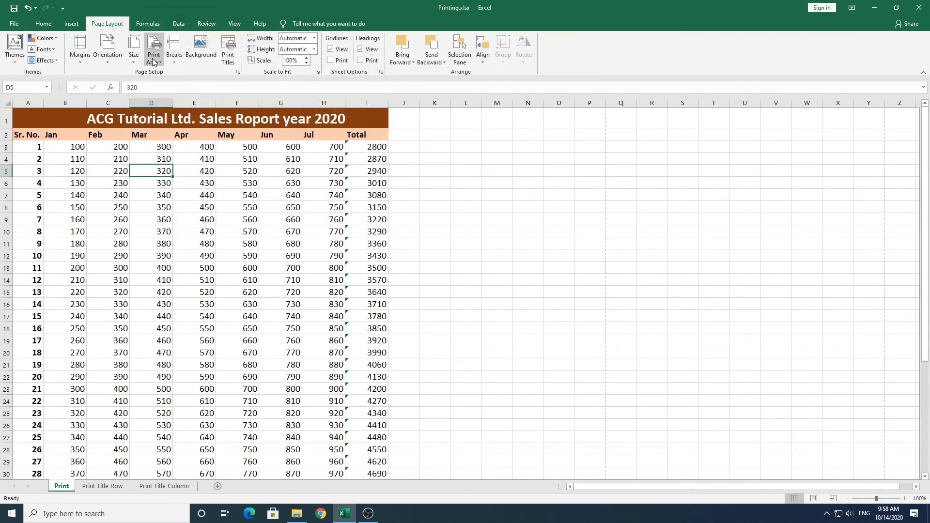
pyautogui.click(154, 60)
pyautogui.click(178, 198)
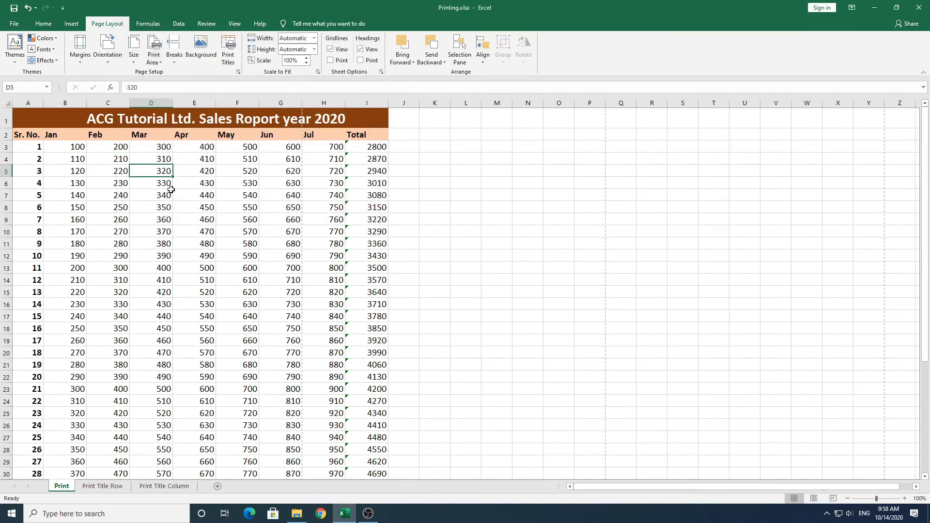
# Set the range A1:I17 as the print area of the Print sheet
pyautogui.moveTo(36, 116); pyautogui.dragTo(218, 238)
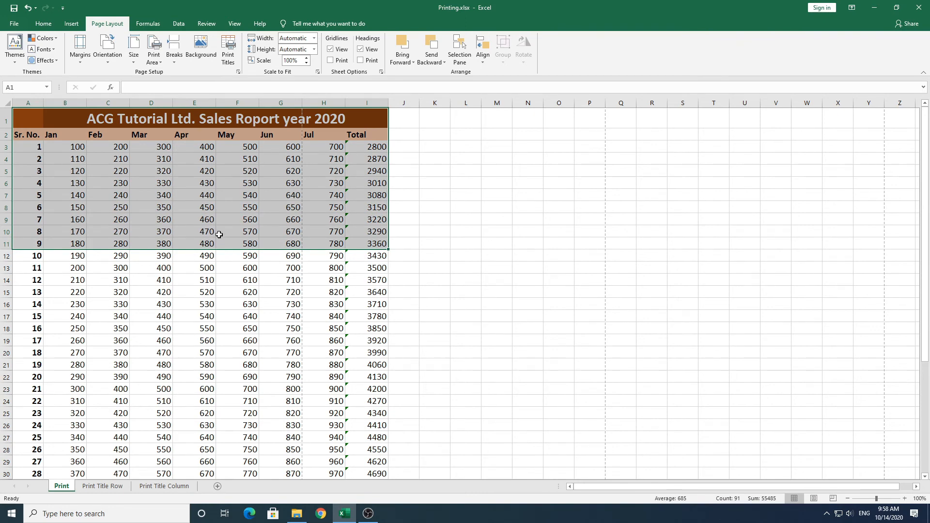
pyautogui.click(196, 207)
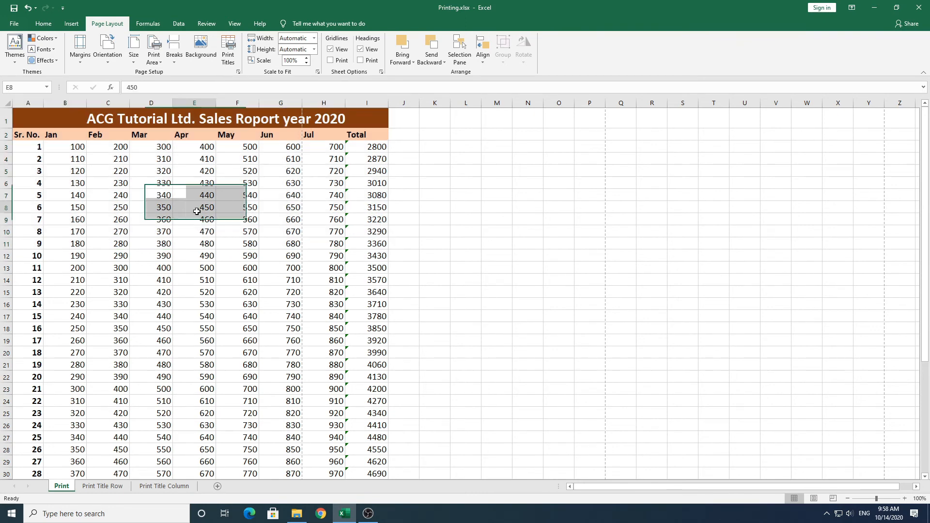
pyautogui.moveTo(29, 118); pyautogui.dragTo(182, 322)
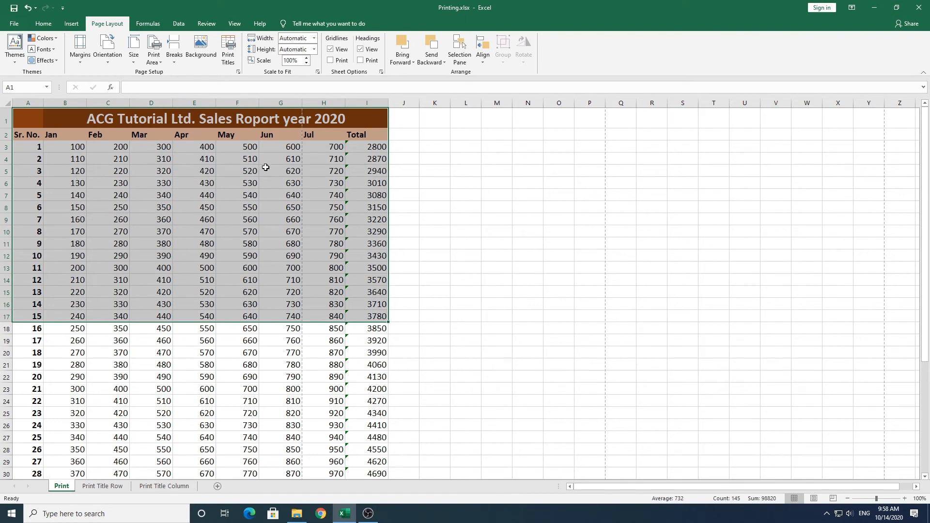
pyautogui.click(160, 61)
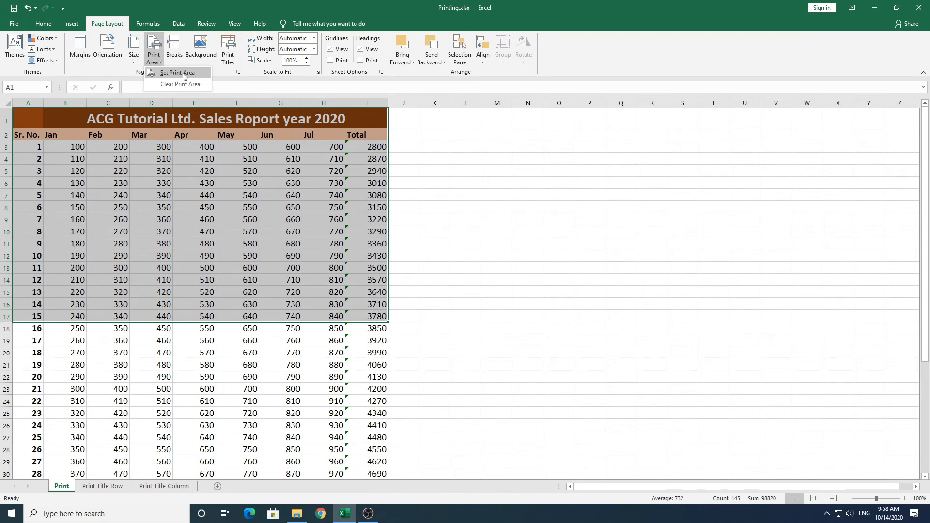
pyautogui.click(177, 72)
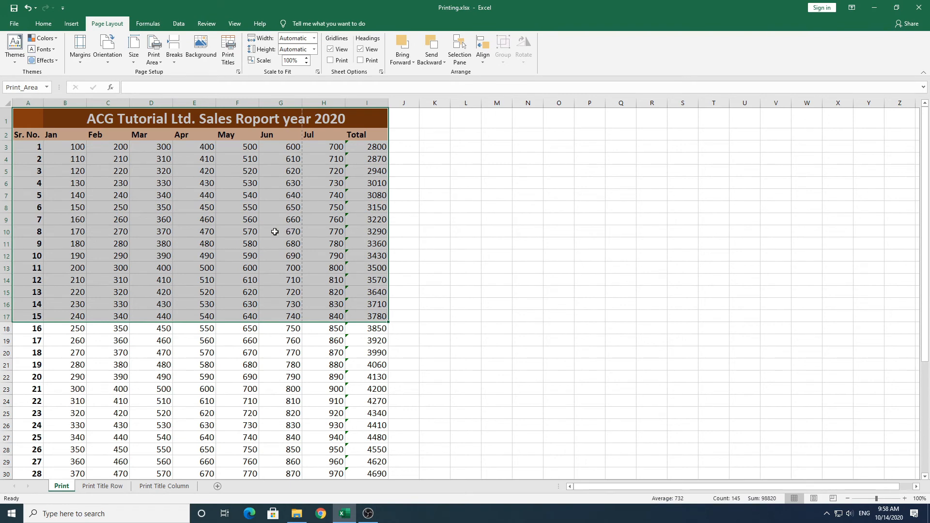
pyautogui.click(261, 218)
# Check the print area in Page Setup and in the print preview, and return to the worksheet
pyautogui.click(228, 57)
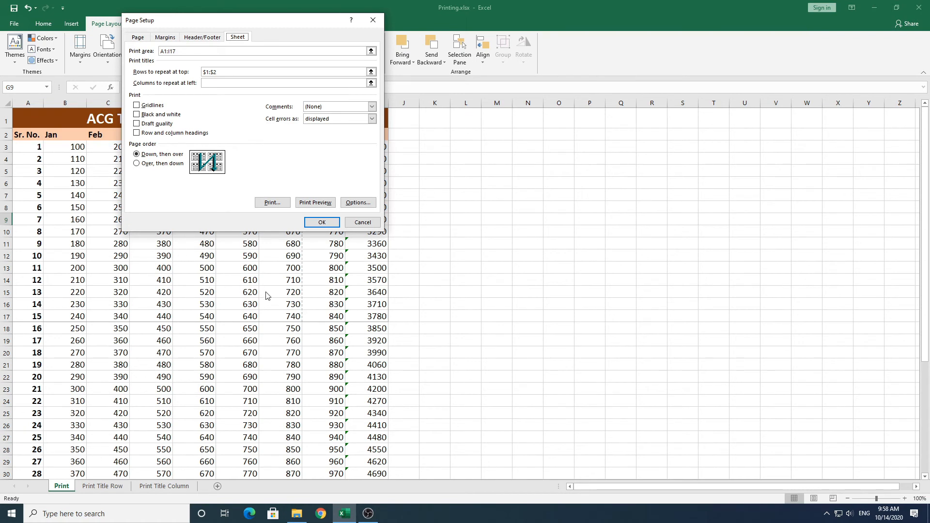
pyautogui.moveTo(284, 20); pyautogui.dragTo(245, 55)
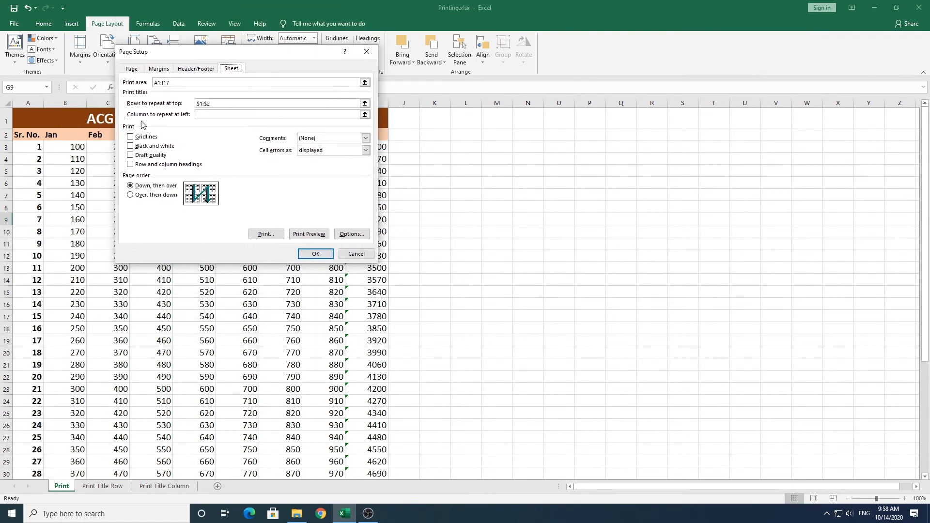
pyautogui.click(351, 254)
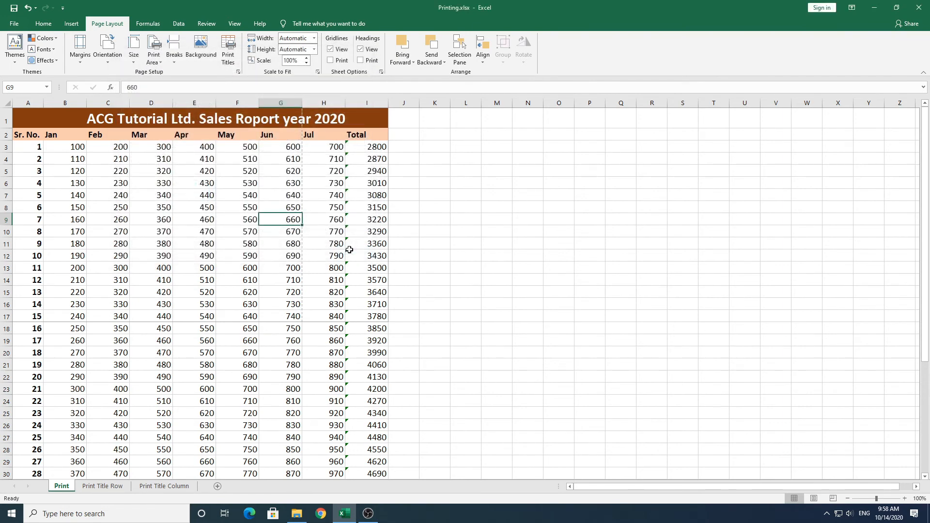
pyautogui.hotkey('ctrl', 'p')
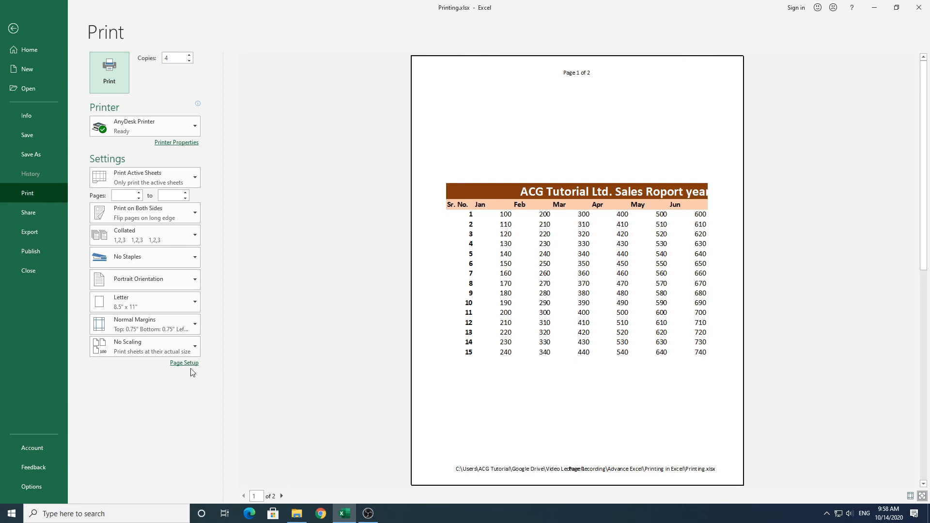
pyautogui.click(17, 31)
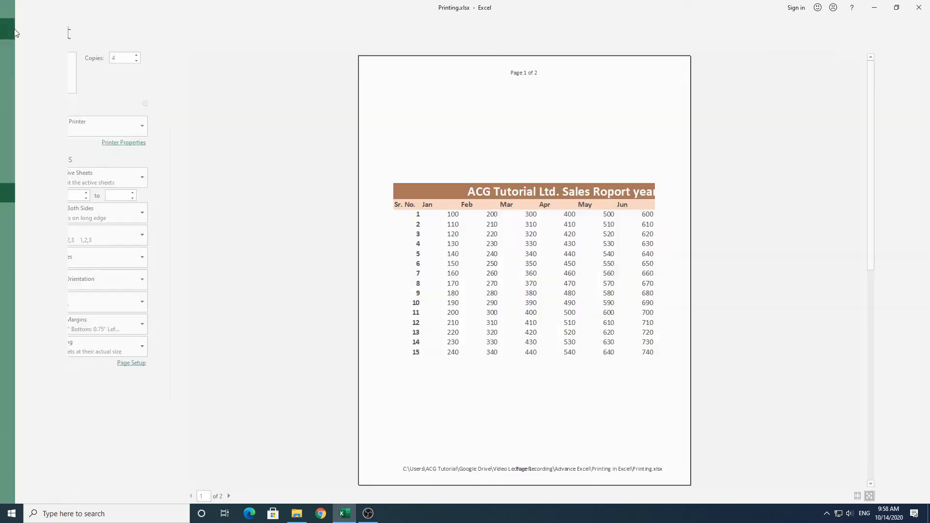
# Clear the print area from the Print sheet
pyautogui.click(182, 205)
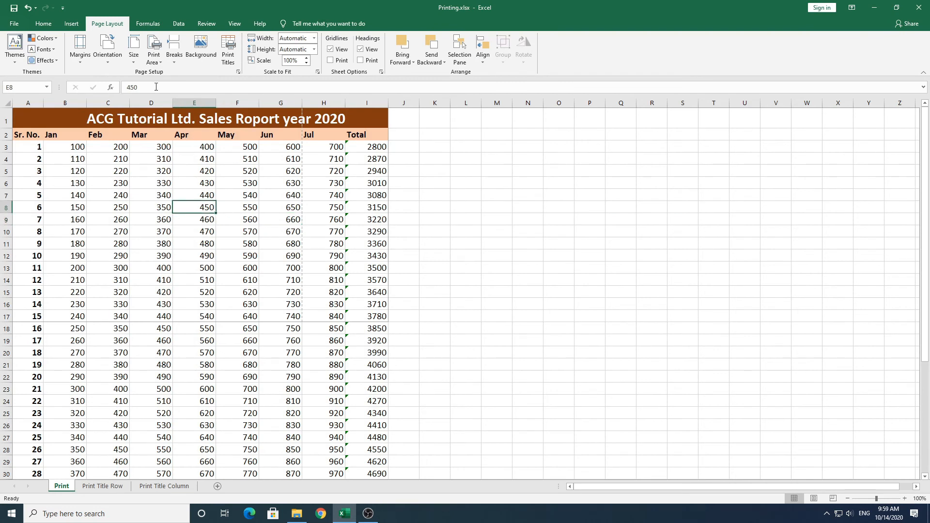
pyautogui.click(149, 61)
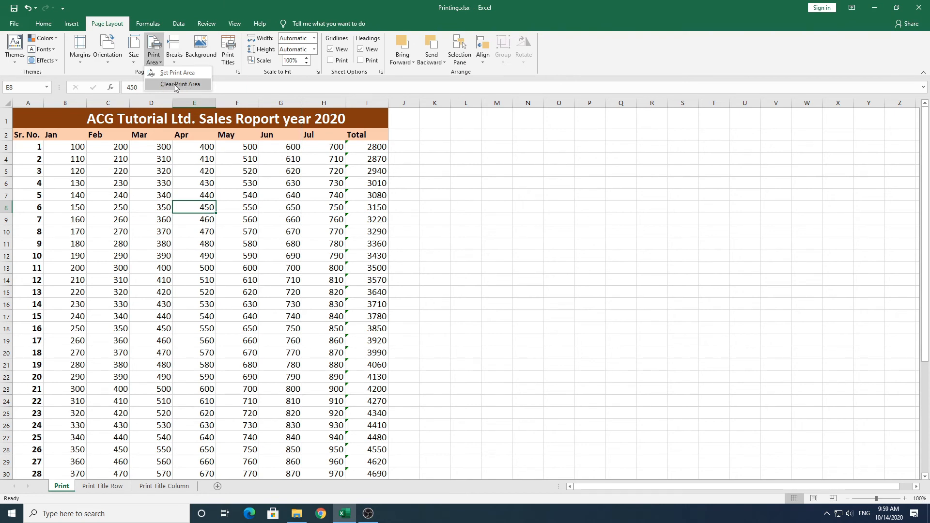
pyautogui.click(173, 84)
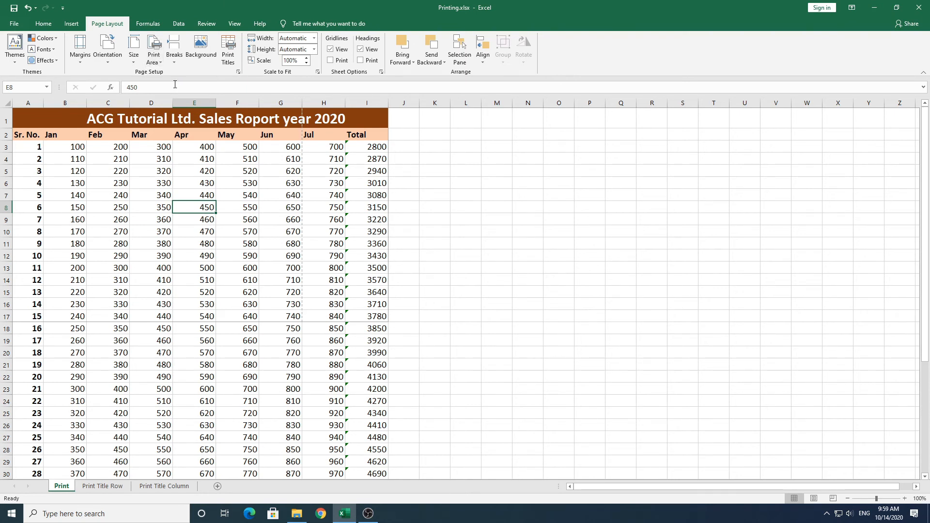
# Remove the rows to repeat at top from the Print sheet's print titles and apply Page Setup
pyautogui.click(231, 62)
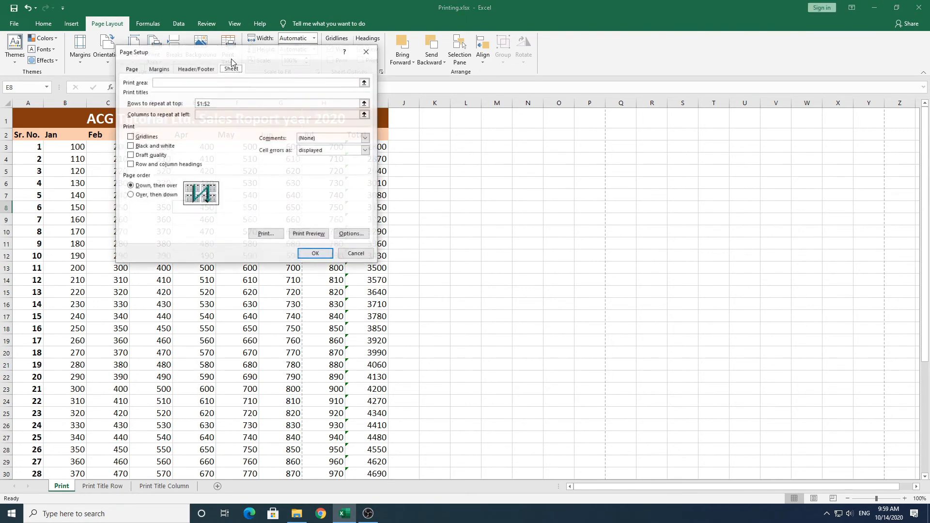
pyautogui.moveTo(226, 104); pyautogui.dragTo(178, 114)
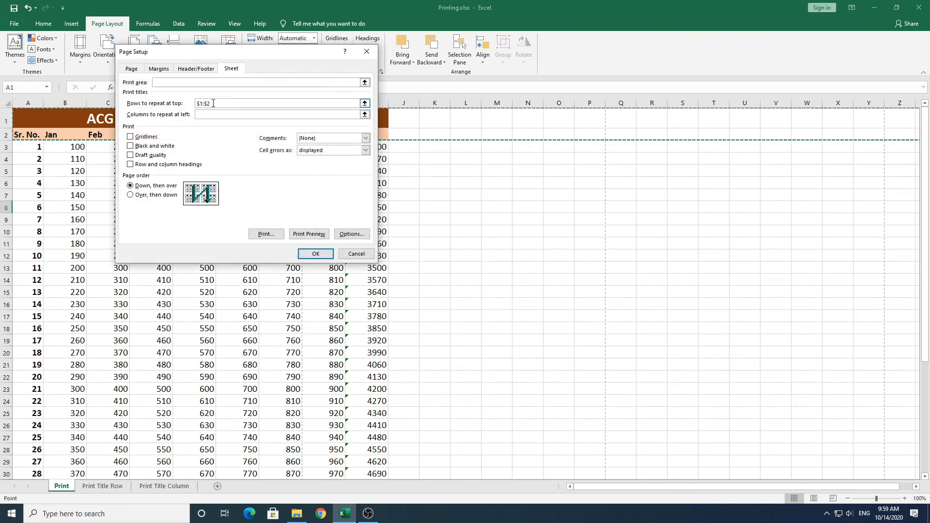
pyautogui.press('Delete')
pyautogui.click(316, 254)
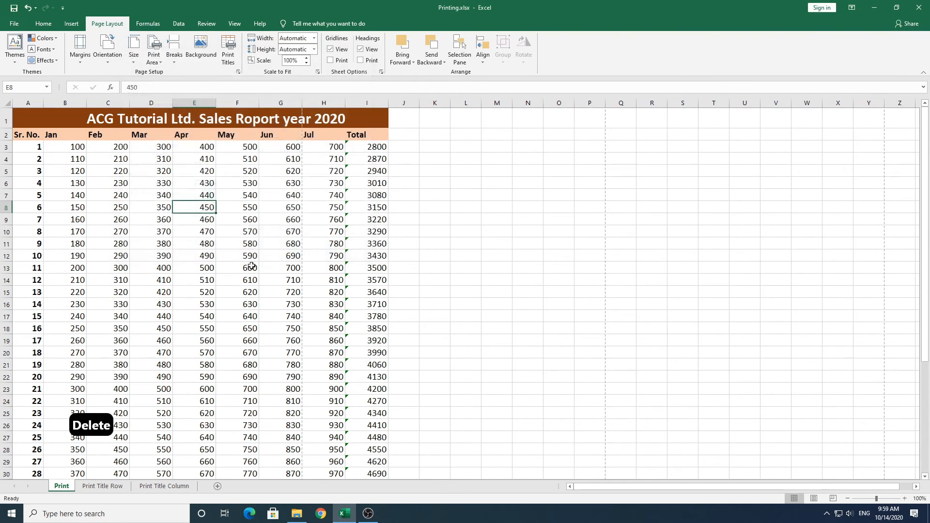
pyautogui.click(203, 219)
# Switch to the Print Title Row sheet and look through its rows and page breaks
pyautogui.click(97, 488)
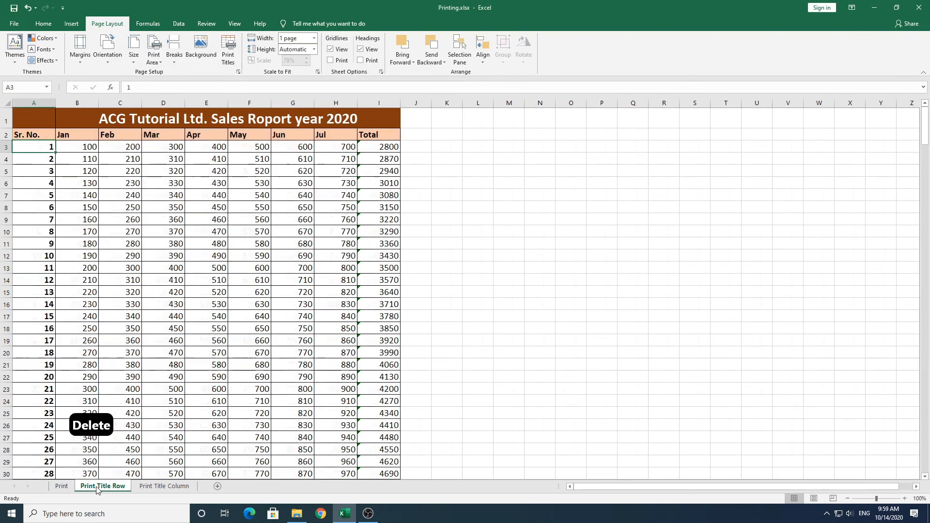
pyautogui.click(139, 308)
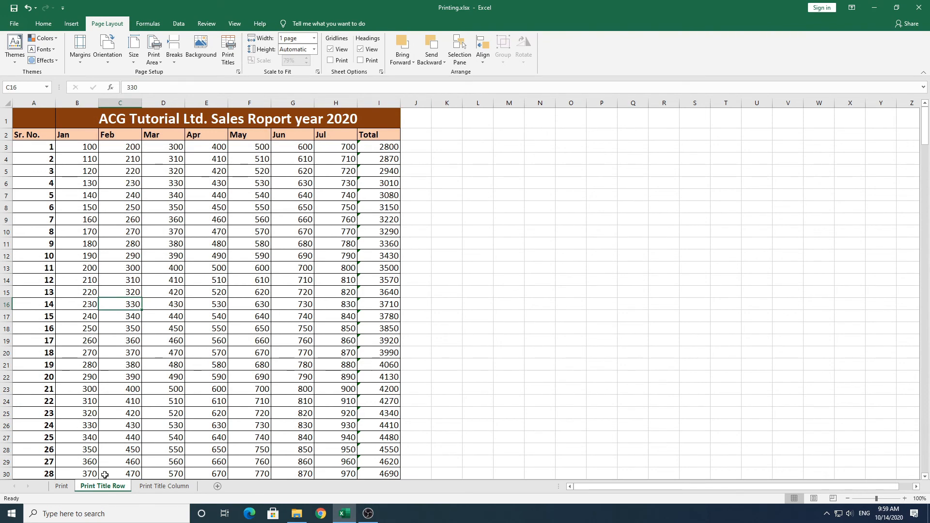
pyautogui.click(146, 299)
pyautogui.scroll(-13, 145, 291)
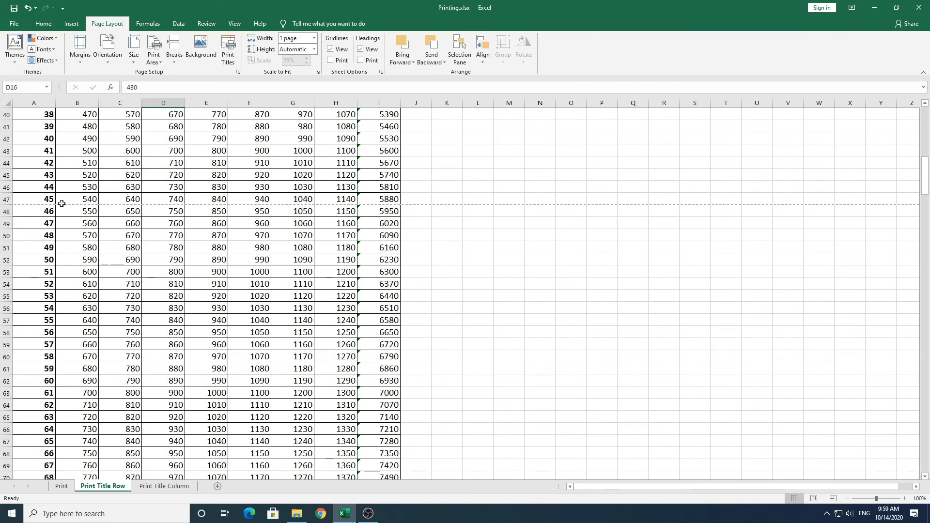
pyautogui.scroll(-8, 80, 241)
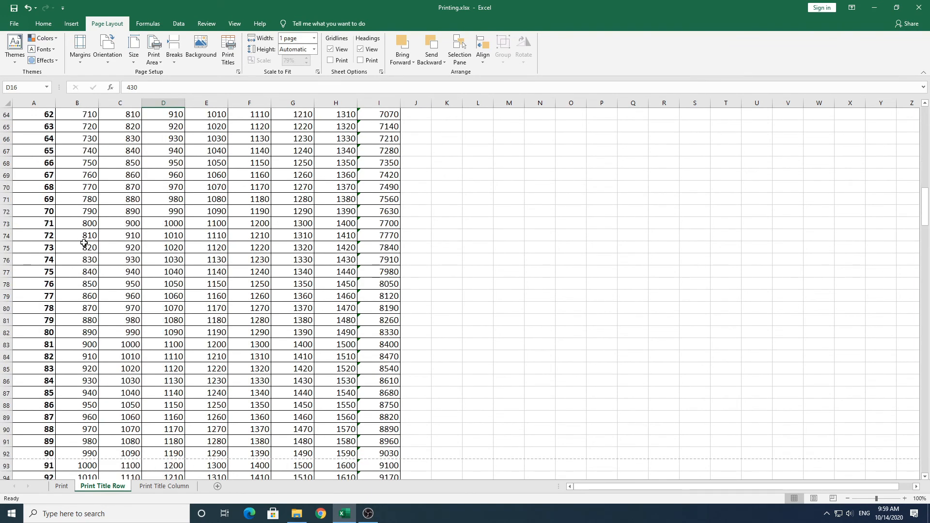
pyautogui.scroll(17, 82, 241)
pyautogui.scroll(4, 84, 243)
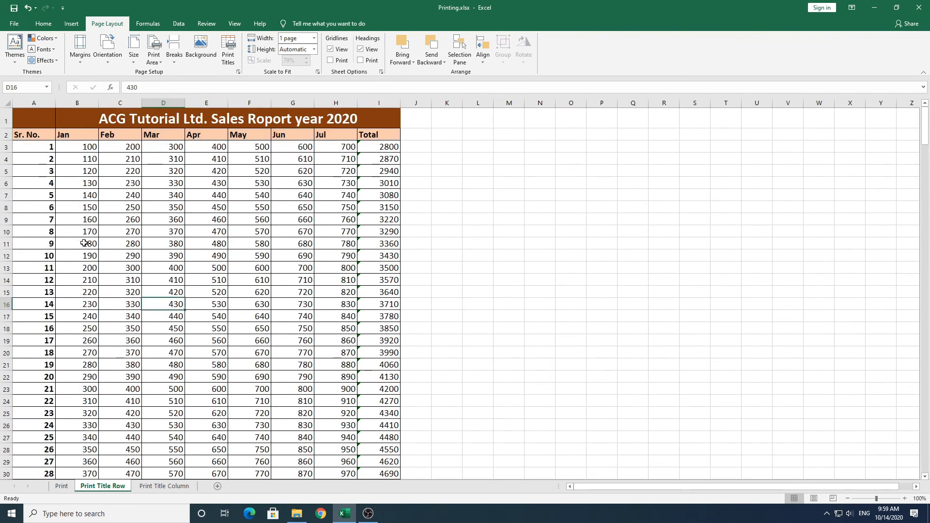
# Check the title rows on the first three print preview pages, and return to the Print Title Row sheet
pyautogui.hotkey('ctrl', 'p')
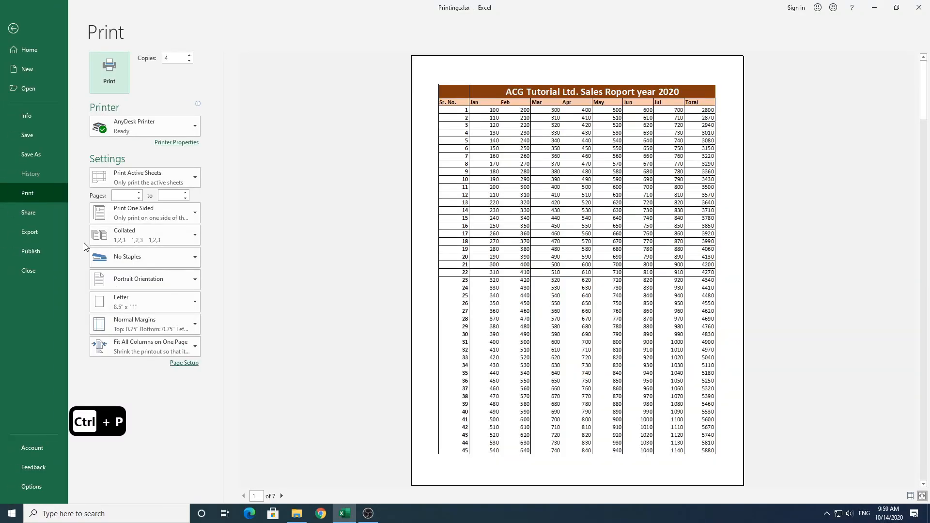
pyautogui.click(282, 496)
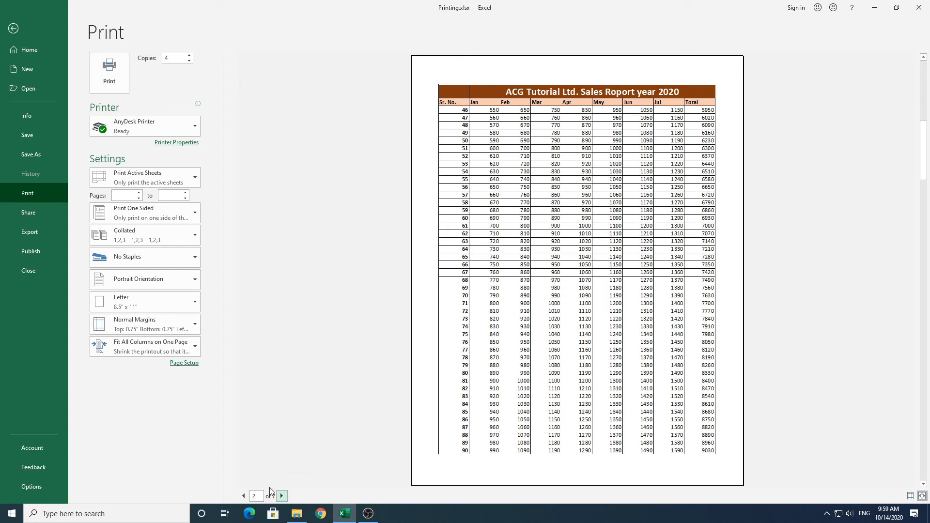
pyautogui.click(282, 496)
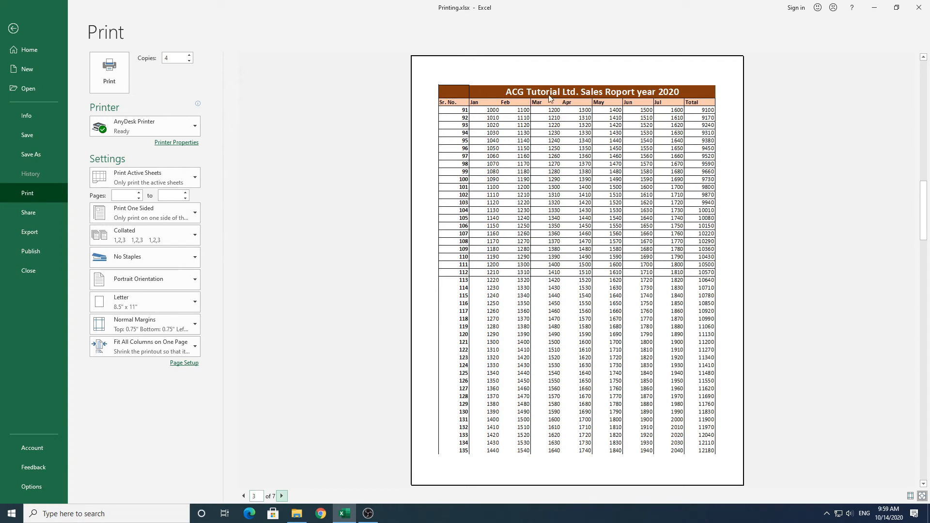
pyautogui.click(243, 497)
pyautogui.click(243, 497)
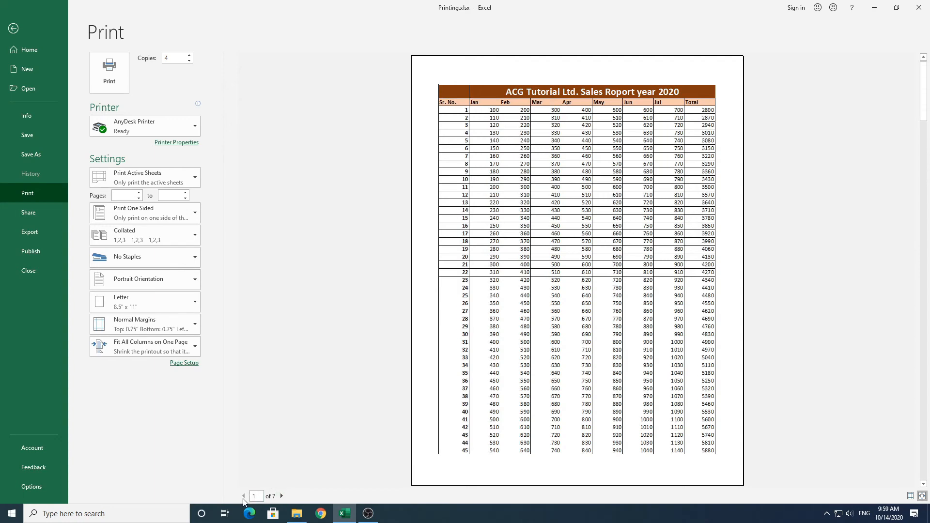
pyautogui.click(15, 29)
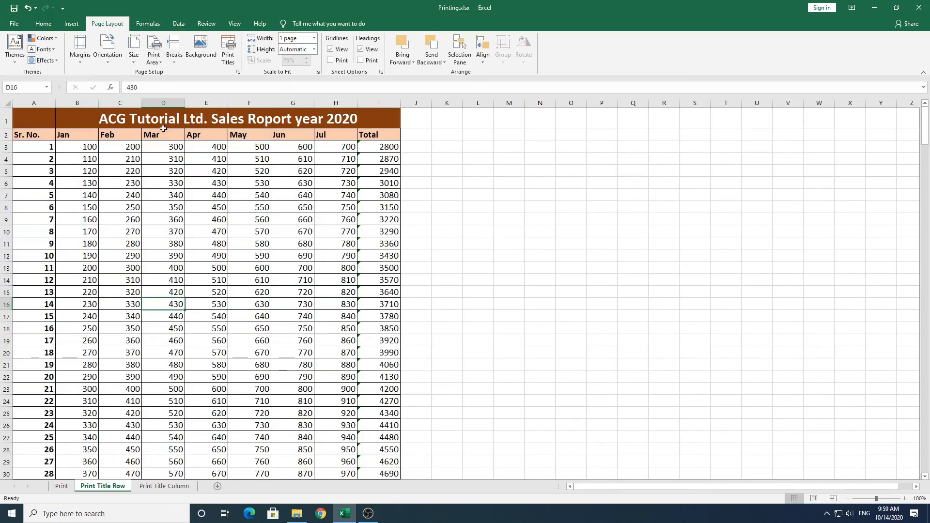
# Remove the rows to repeat at top from the Print Title Row sheet's print titles, apply Page Setup, and save the workbook
pyautogui.click(201, 233)
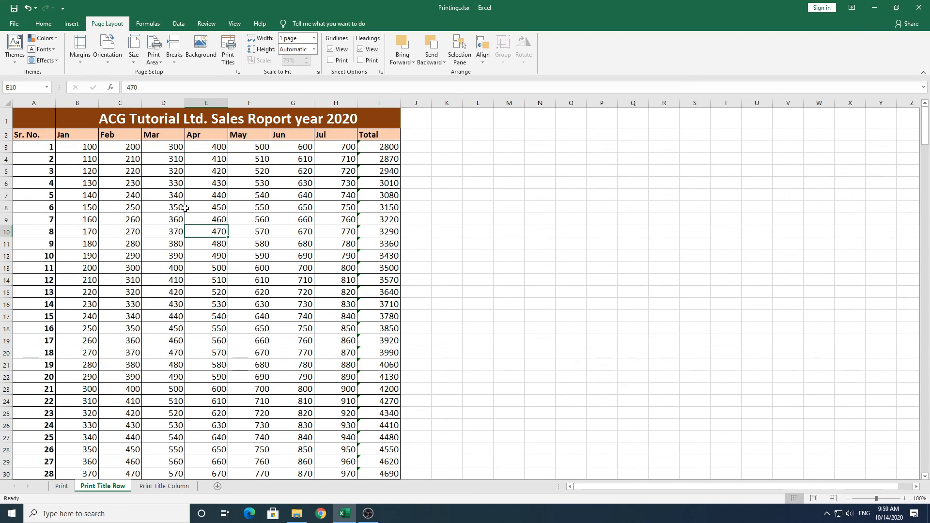
pyautogui.click(228, 55)
pyautogui.click(228, 103)
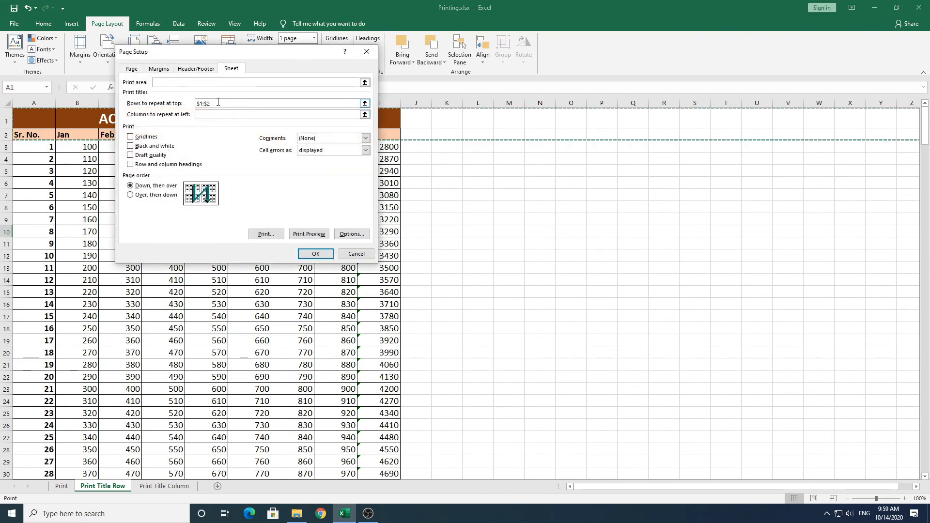
pyautogui.press('Delete')
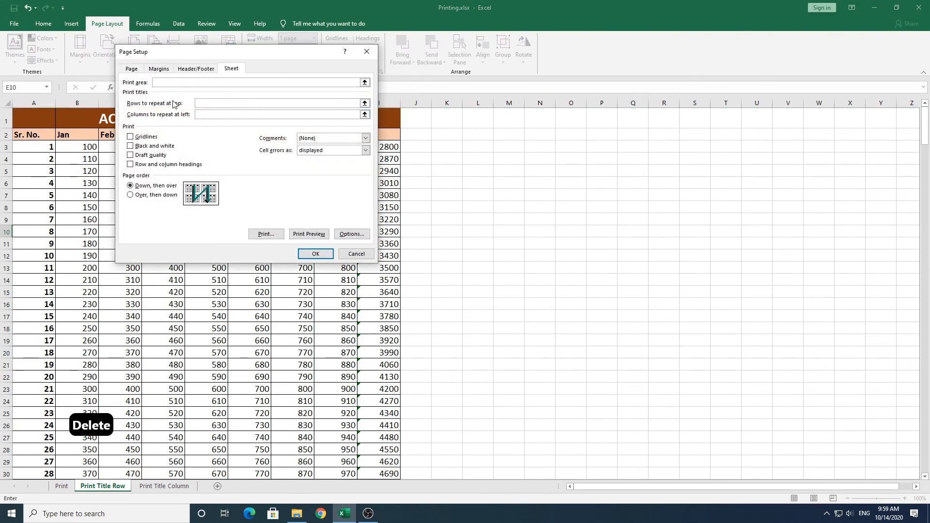
pyautogui.click(314, 254)
pyautogui.click(185, 236)
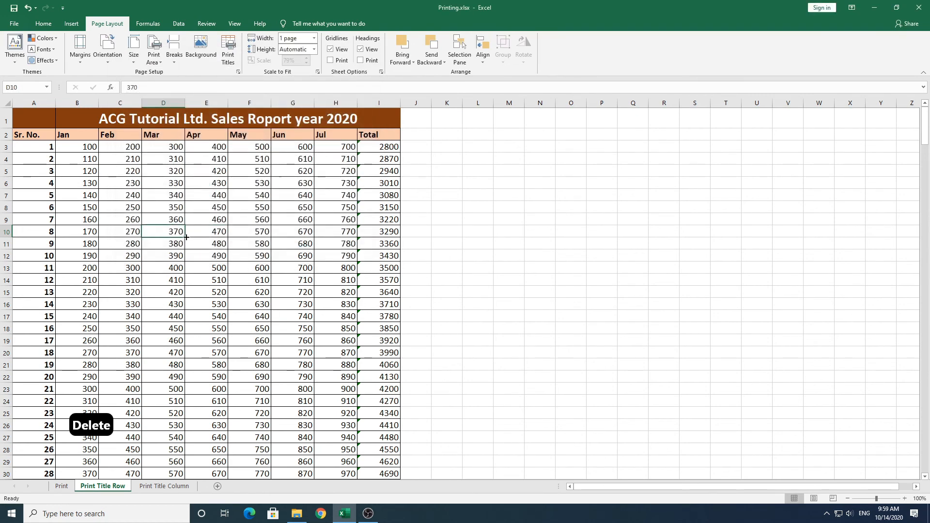
pyautogui.hotkey('ctrl', 's')
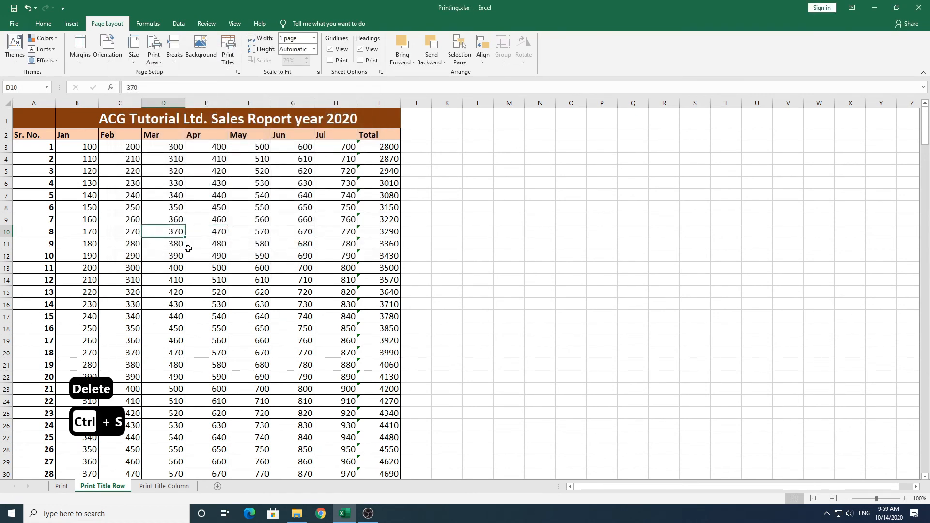
# Check the first four print preview pages of the Print Title Row sheet for title rows, and return to the sheet
pyautogui.hotkey('ctrl', 'p')
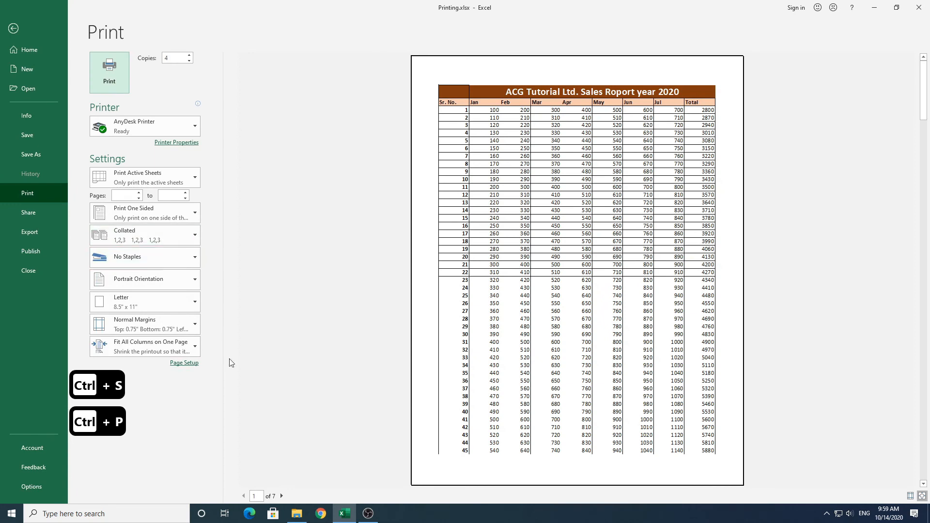
pyautogui.click(282, 496)
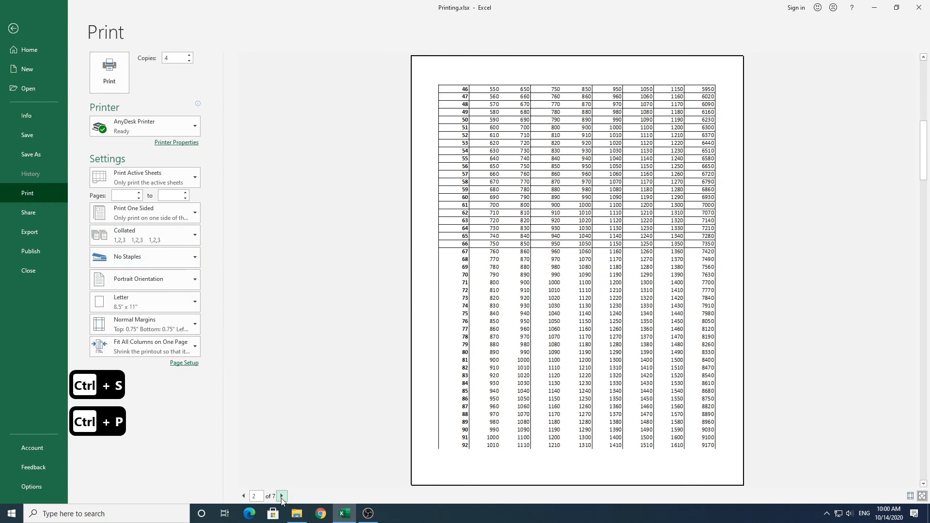
pyautogui.click(244, 497)
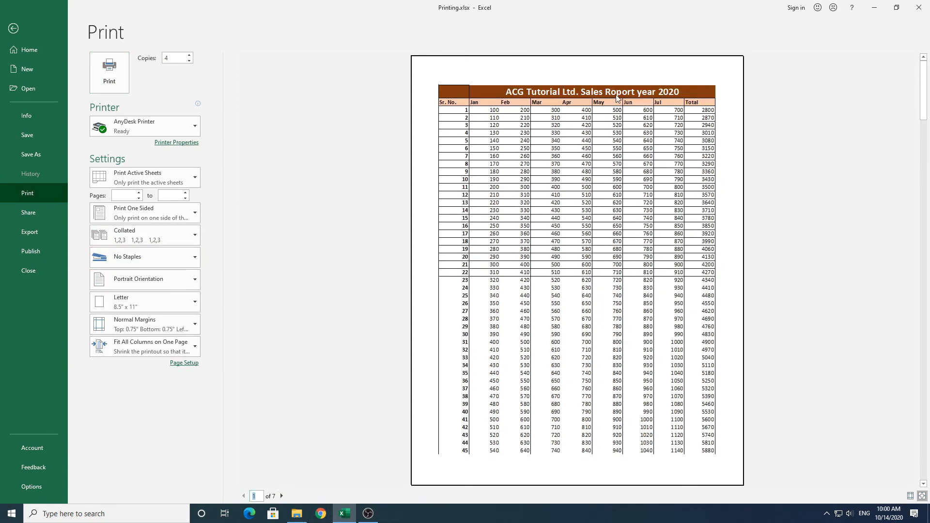
pyautogui.click(281, 496)
pyautogui.click(281, 497)
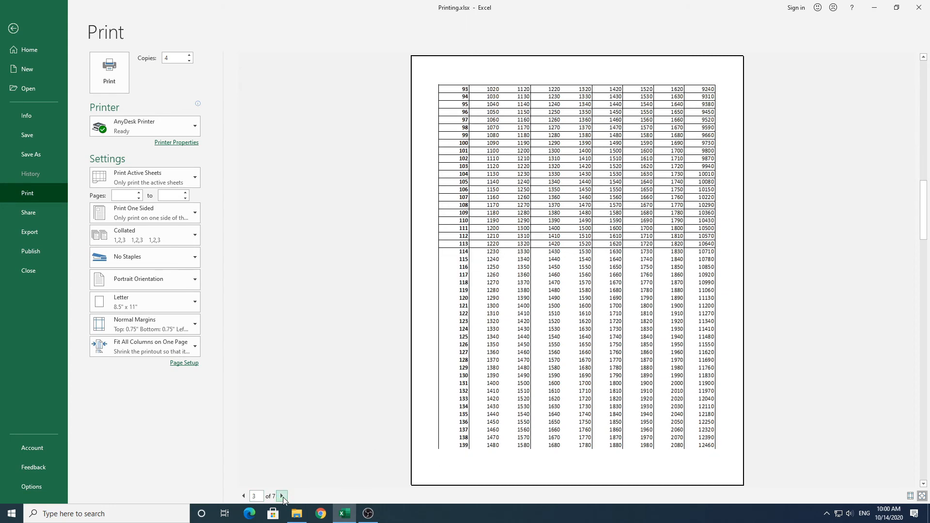
pyautogui.click(281, 496)
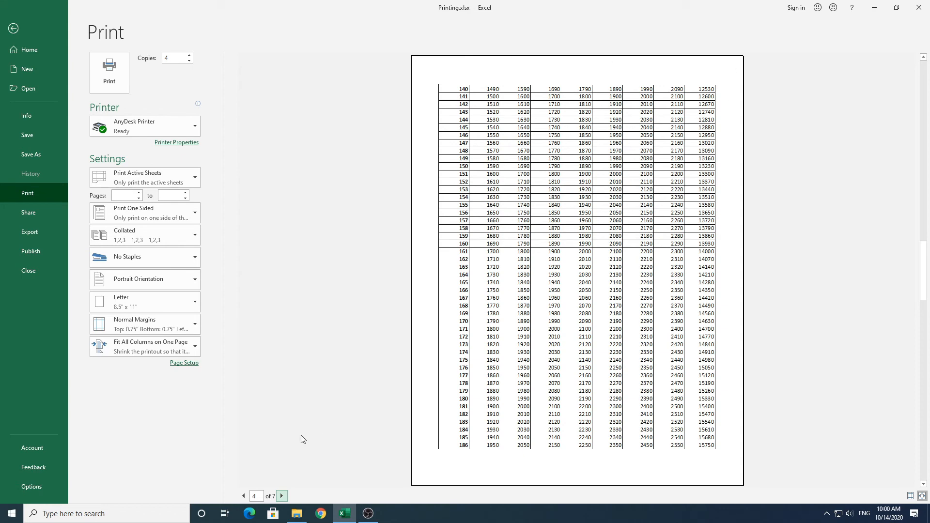
pyautogui.click(244, 496)
pyautogui.click(243, 497)
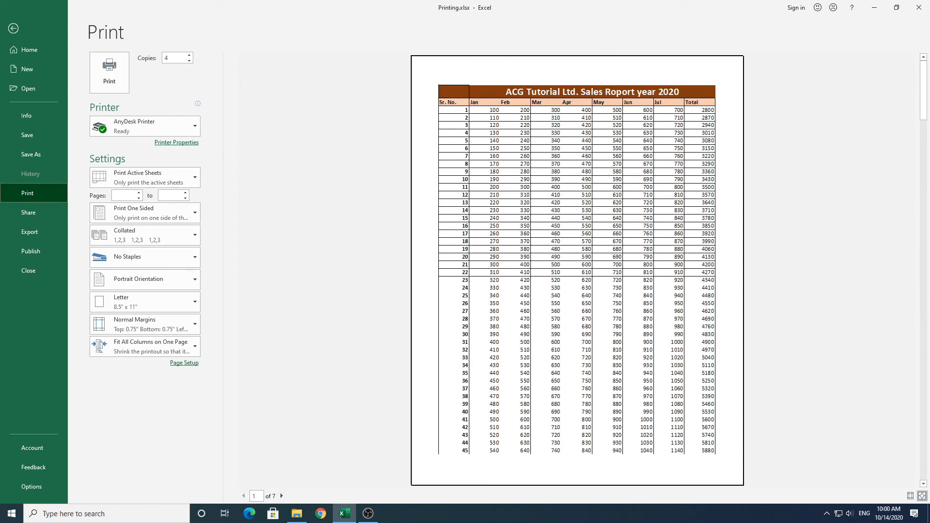
pyautogui.click(33, 21)
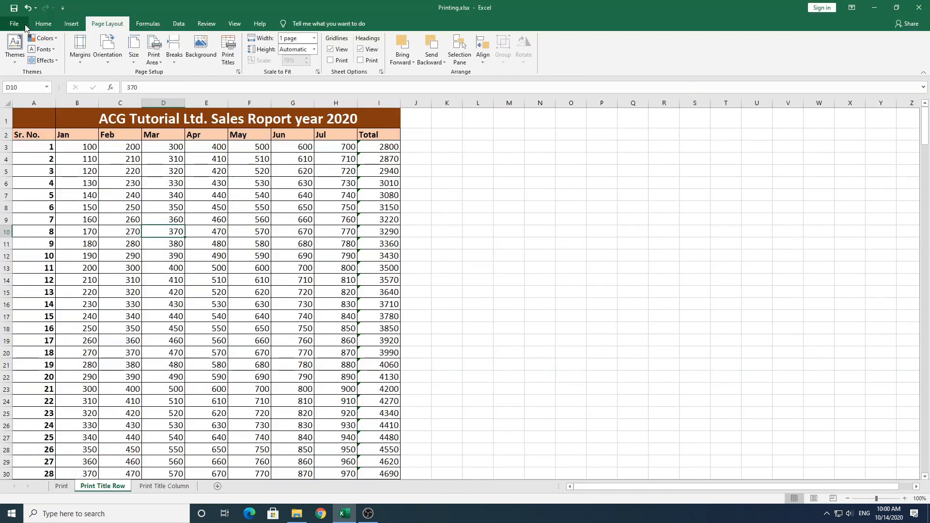
# Set rows $1:$2 to repeat at the top of each printed page of the Print Title Row sheet
pyautogui.click(230, 59)
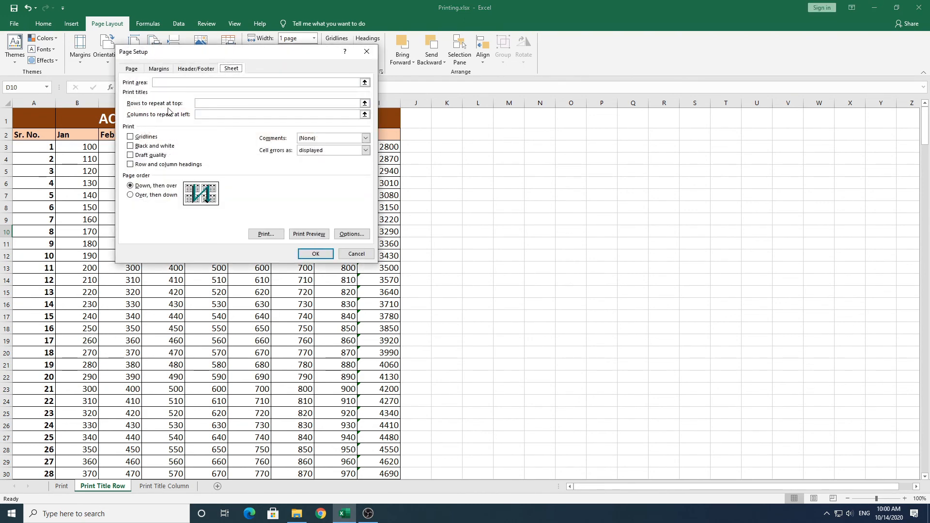
pyautogui.click(322, 105)
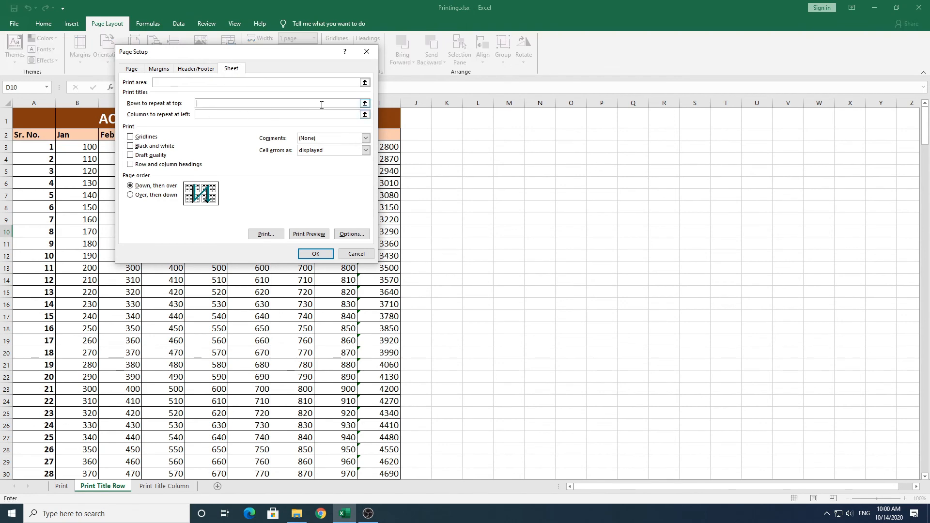
pyautogui.click(365, 104)
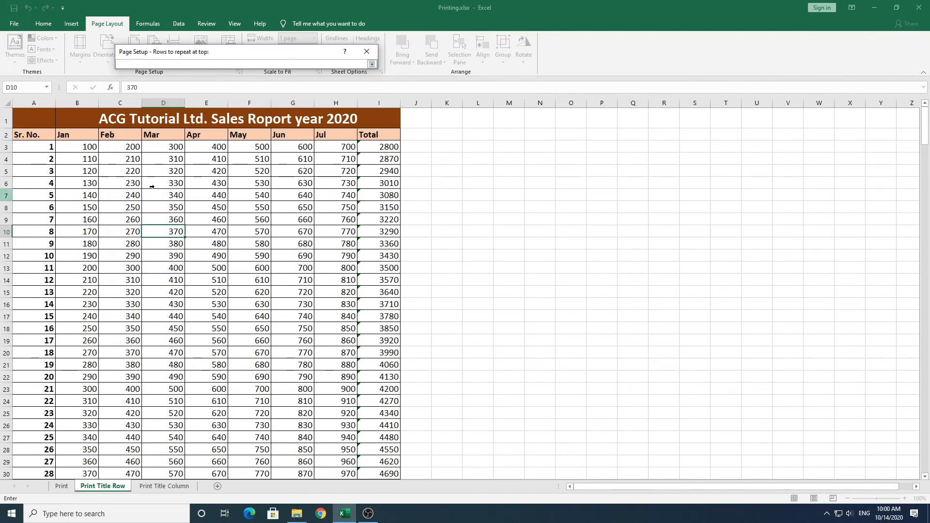
pyautogui.moveTo(249, 56); pyautogui.dragTo(315, 43)
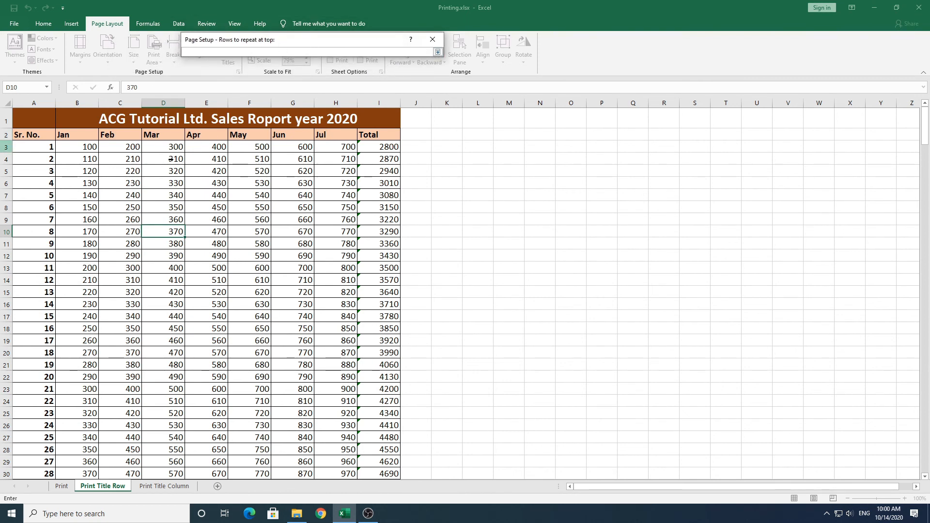
pyautogui.moveTo(4, 119); pyautogui.dragTo(3, 132)
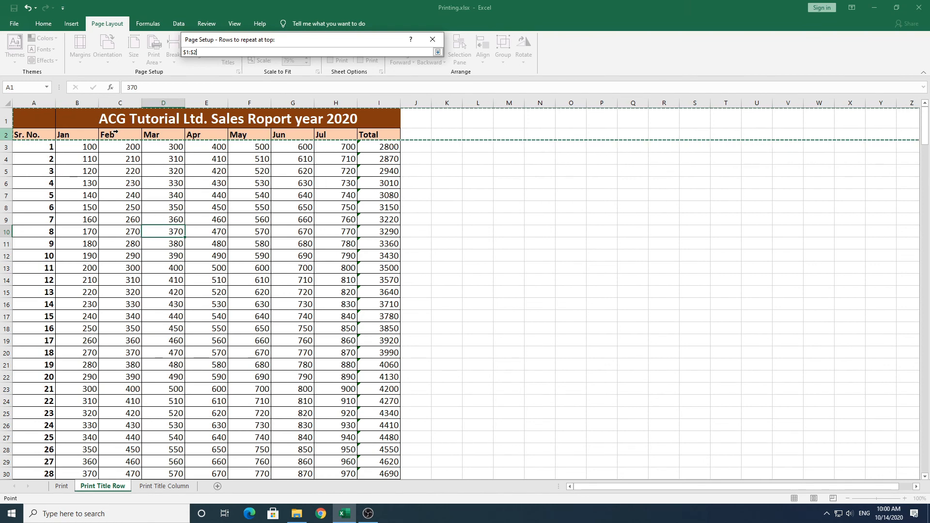
pyautogui.click(438, 53)
pyautogui.moveTo(353, 39); pyautogui.dragTo(446, 50)
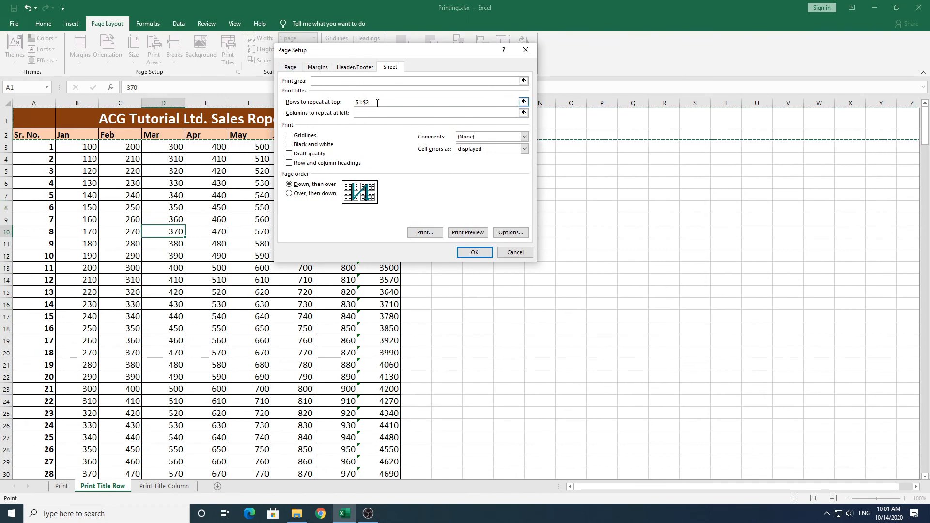
pyautogui.click(477, 253)
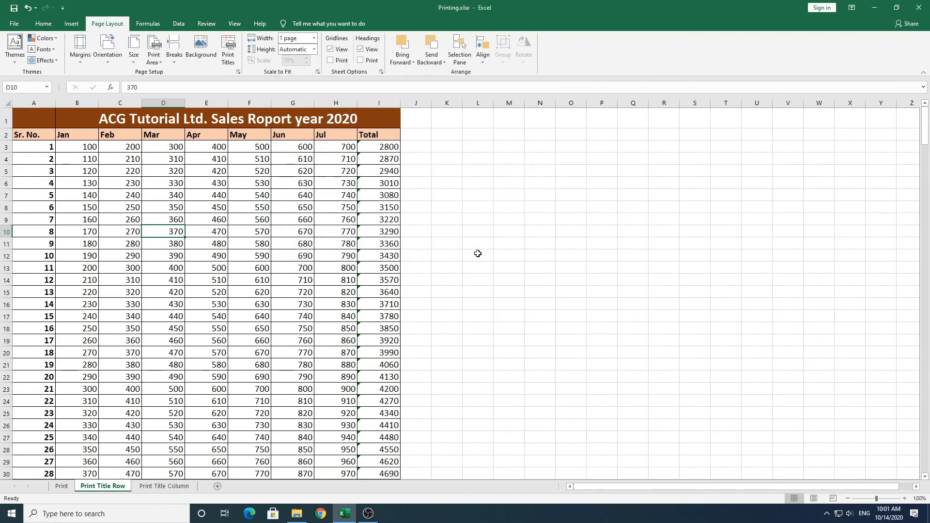
# Page through the print preview to page 4 to verify the repeated title rows, and return to the worksheet
pyautogui.hotkey('ctrl', 'p')
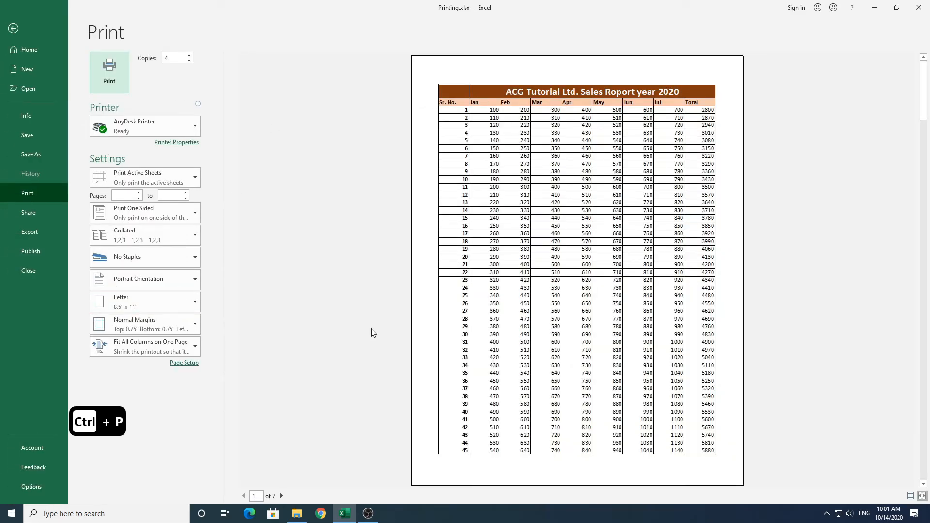
pyautogui.click(281, 497)
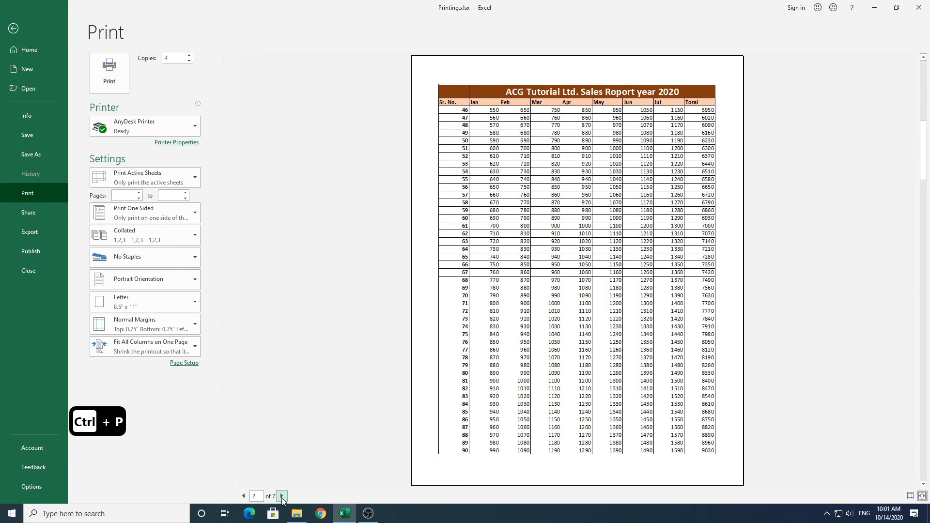
pyautogui.click(281, 496)
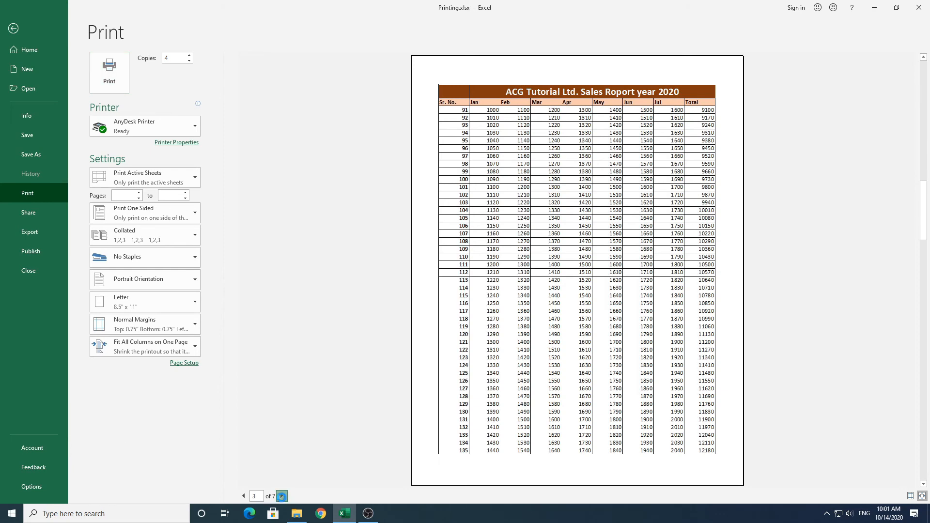
pyautogui.click(282, 497)
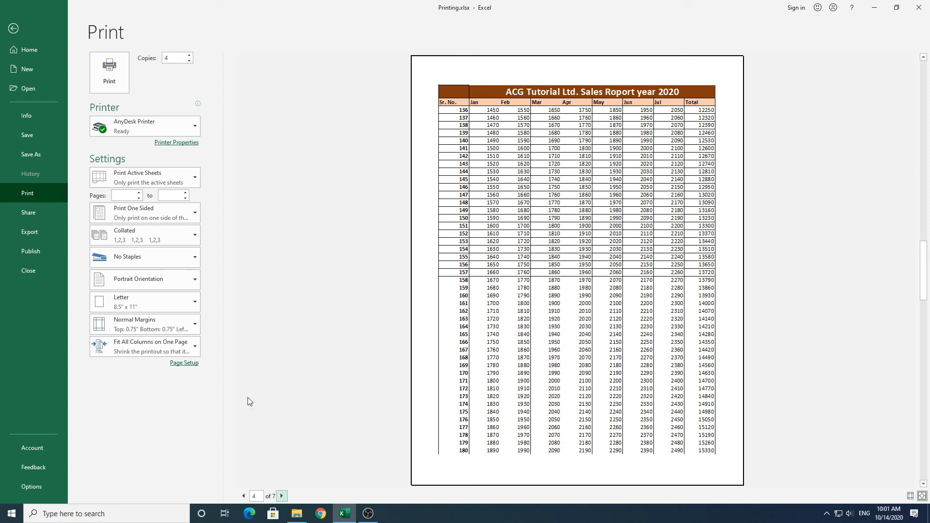
pyautogui.click(244, 496)
pyautogui.click(243, 496)
pyautogui.click(244, 496)
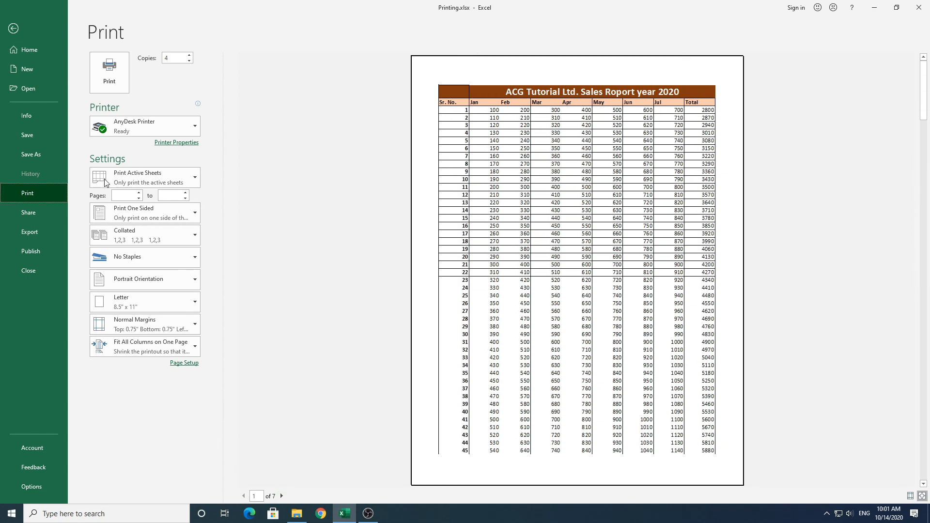
pyautogui.click(25, 31)
pyautogui.click(160, 183)
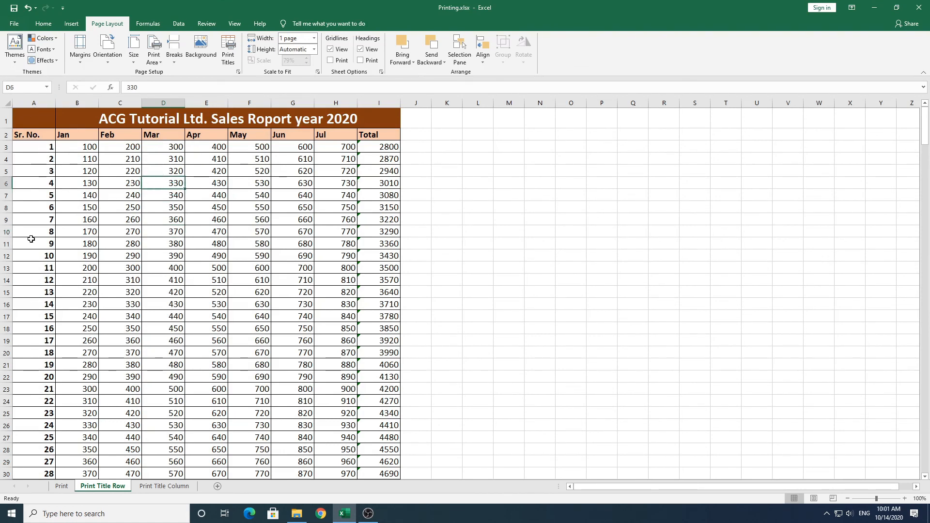
# Switch to the Print Title Column sheet, inspect its print preview, and return to the sheet
pyautogui.click(164, 487)
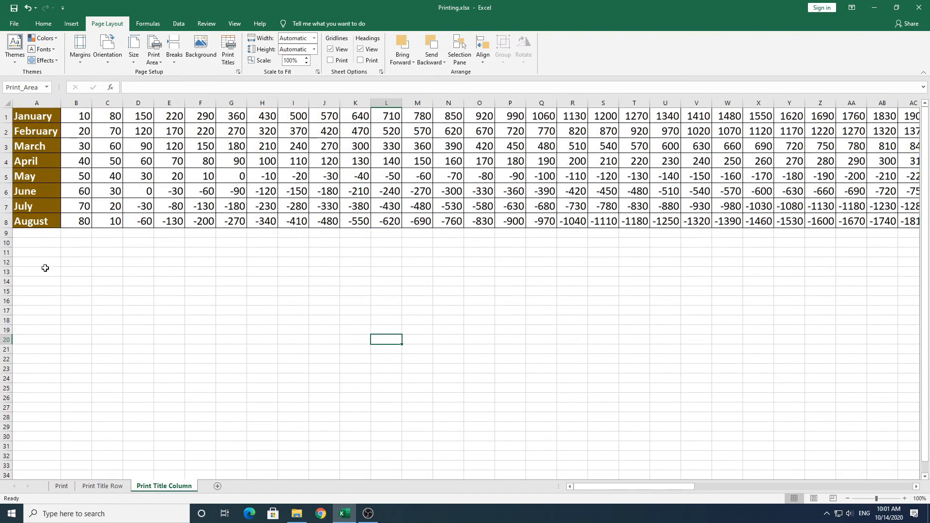
pyautogui.moveTo(675, 486); pyautogui.dragTo(609, 498)
pyautogui.click(282, 189)
pyautogui.hotkey('ctrl', 'p')
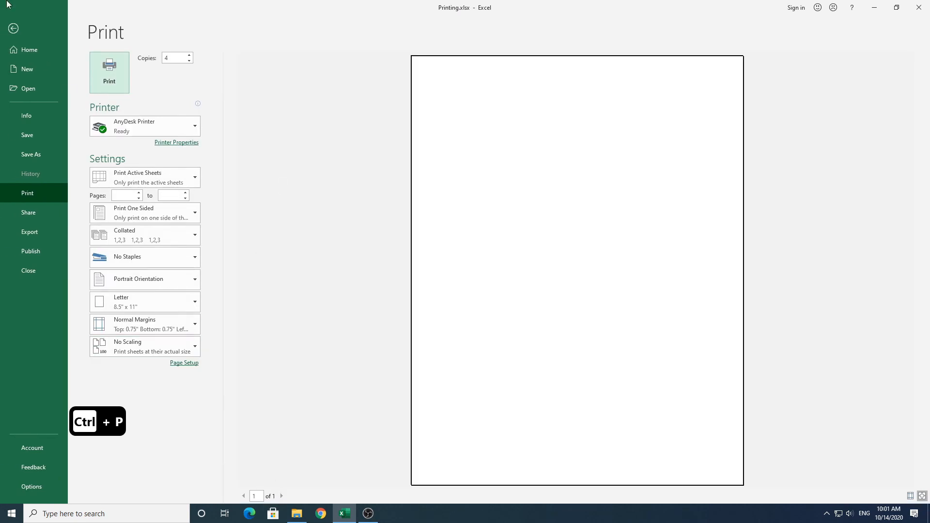
pyautogui.click(10, 28)
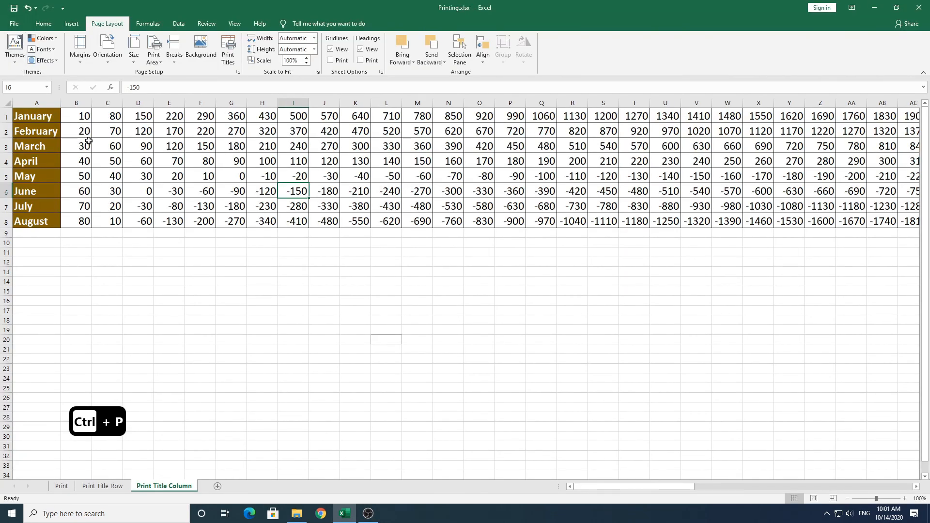
pyautogui.click(107, 486)
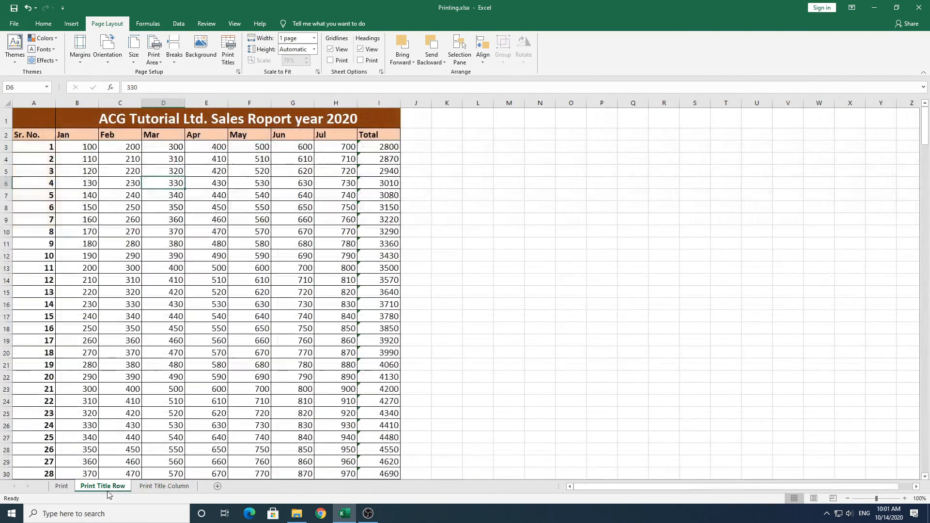
pyautogui.click(165, 486)
pyautogui.click(166, 171)
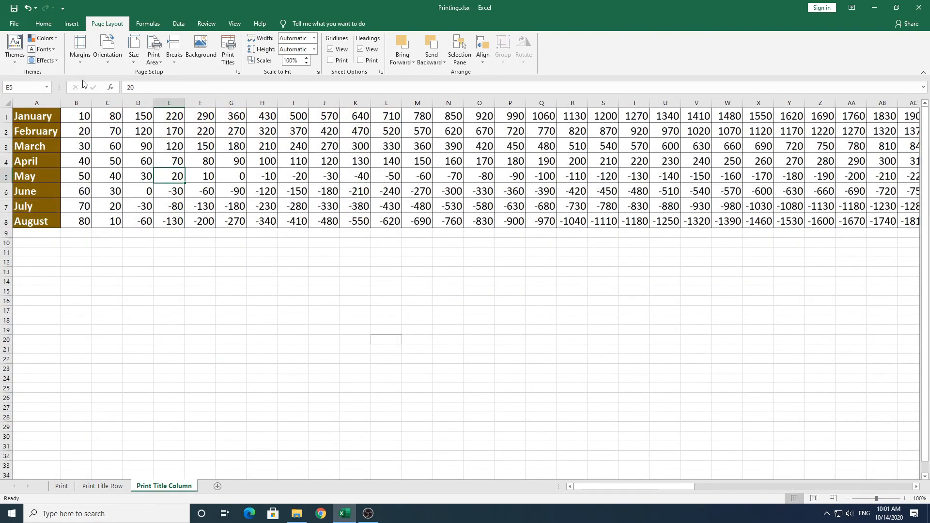
pyautogui.hotkey('ctrl', 'p')
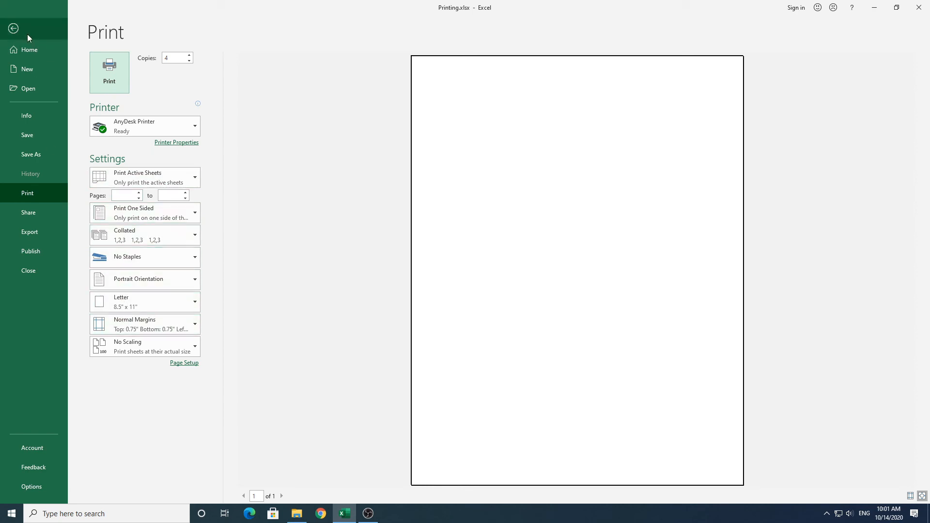
pyautogui.click(12, 31)
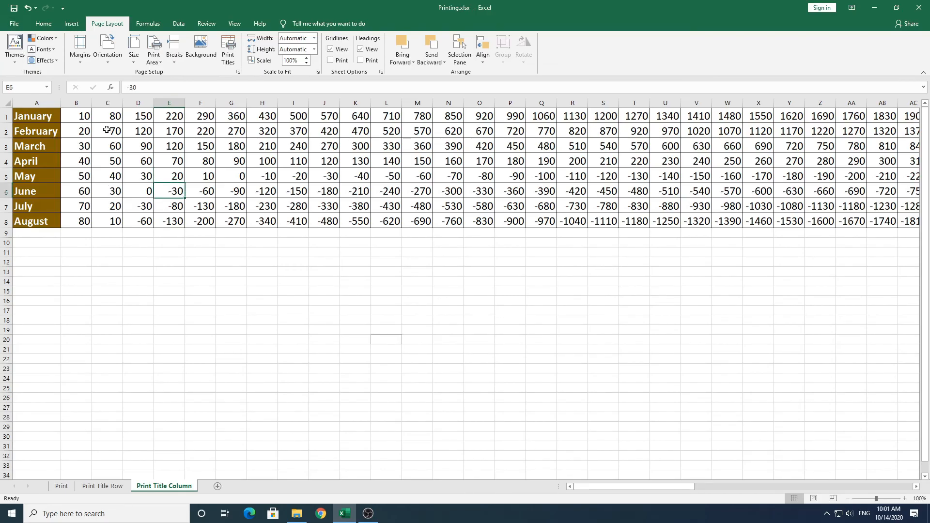
# Clear the print area and the columns to repeat at left in the Print Title Column sheet's page setup
pyautogui.click(230, 59)
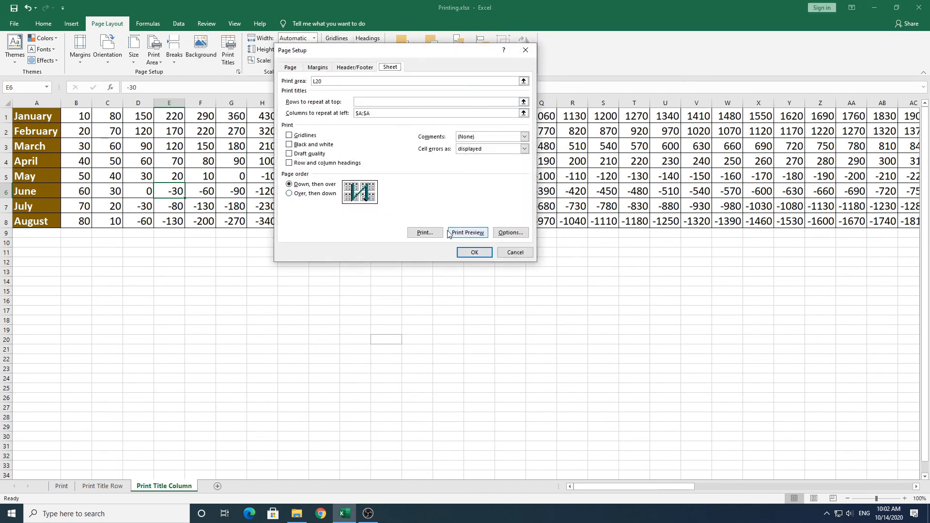
pyautogui.doubleClick(351, 82)
pyautogui.press('Delete')
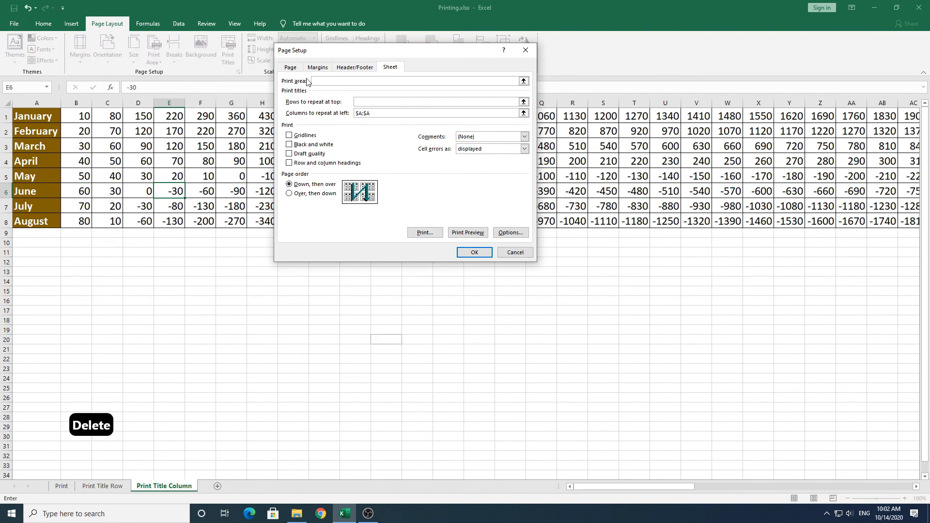
pyautogui.click(386, 113)
pyautogui.press('BackSpace')
pyautogui.press('BackSpace')
pyautogui.press('BackSpace')
pyautogui.press('BackSpace')
pyautogui.press('BackSpace')
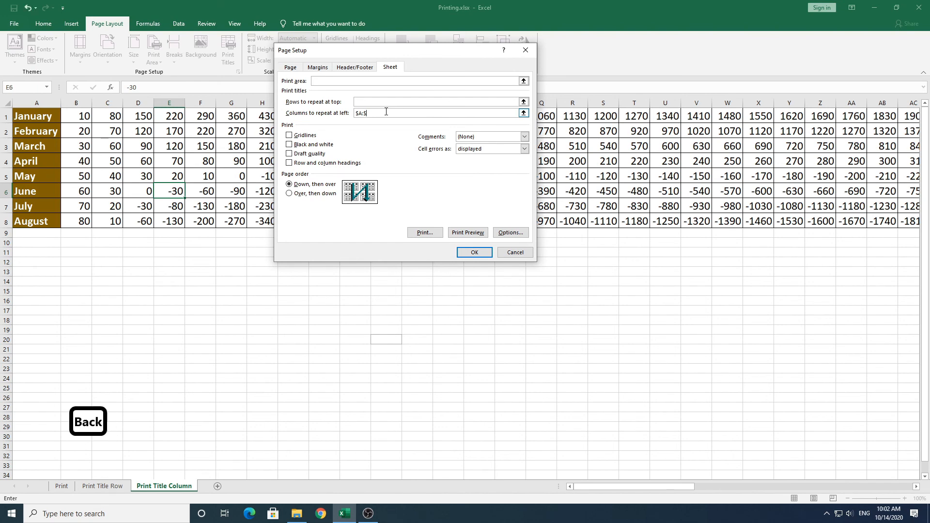
pyautogui.press('BackSpace')
pyautogui.press('BackSpace')
pyautogui.press('BackSpace')
pyautogui.press('BackSpace')
pyautogui.press('BackSpace')
pyautogui.press('BackSpace')
pyautogui.press('BackSpace')
pyautogui.press('BackSpace')
pyautogui.press('BackSpace')
pyautogui.press('BackSpace')
pyautogui.press('BackSpace')
pyautogui.click(474, 252)
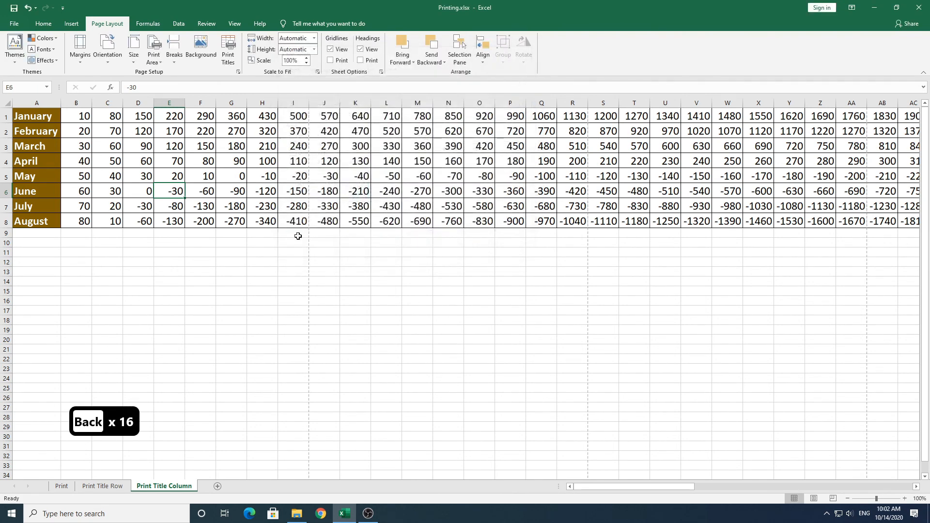
pyautogui.click(233, 164)
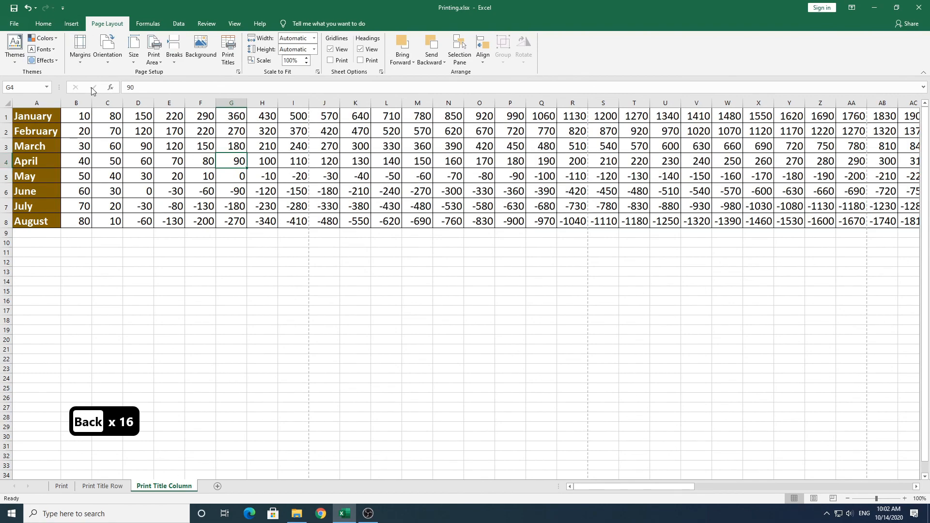
# Check the first three print preview pages of the Print Title Column sheet for month labels, and return to the sheet
pyautogui.hotkey('ctrl', 'p')
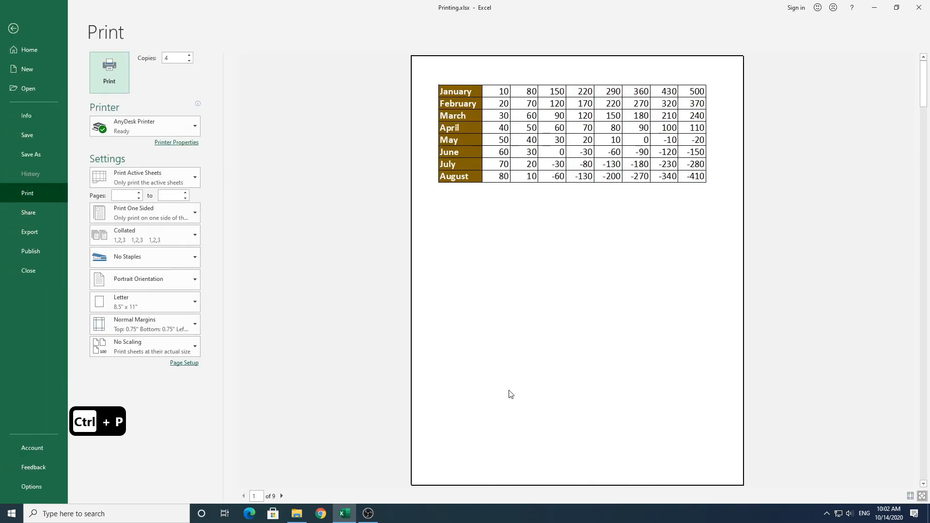
pyautogui.click(282, 496)
pyautogui.click(282, 496)
pyautogui.click(282, 496)
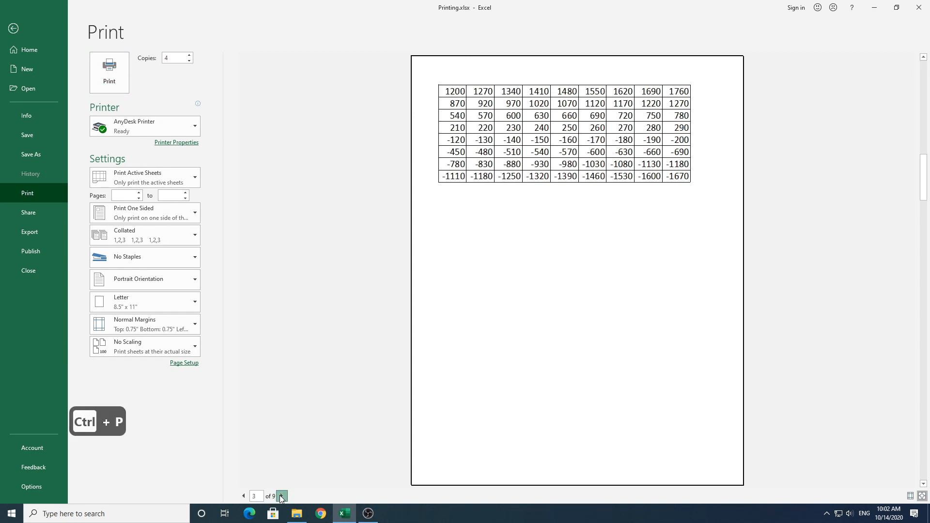
pyautogui.click(244, 496)
pyautogui.click(244, 496)
pyautogui.click(243, 497)
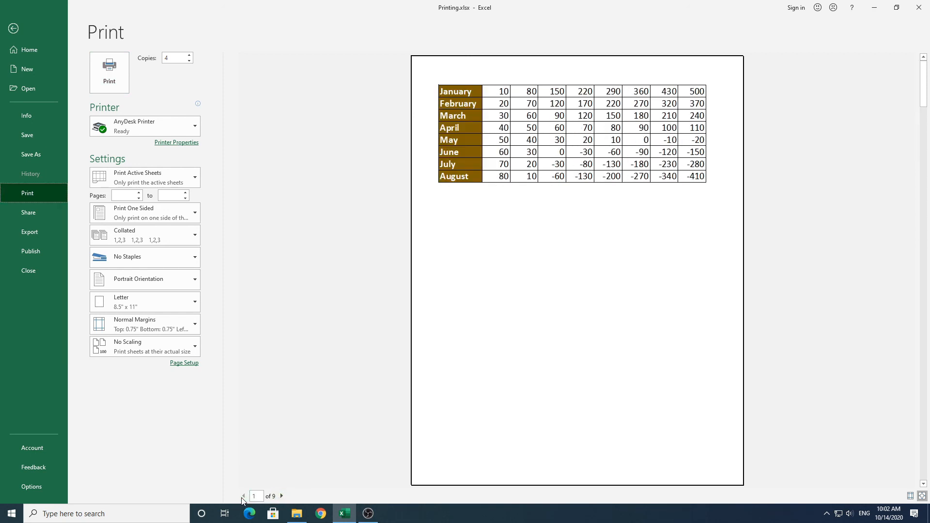
pyautogui.click(23, 30)
pyautogui.click(173, 164)
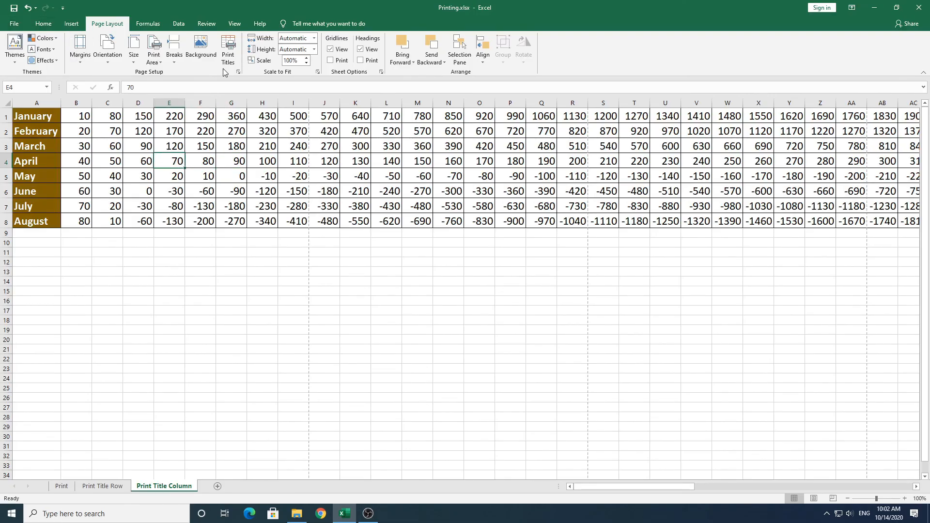
# Set column $A:$A to repeat at the left of each printed page of the Print Title Column sheet and preview the printout
pyautogui.click(230, 63)
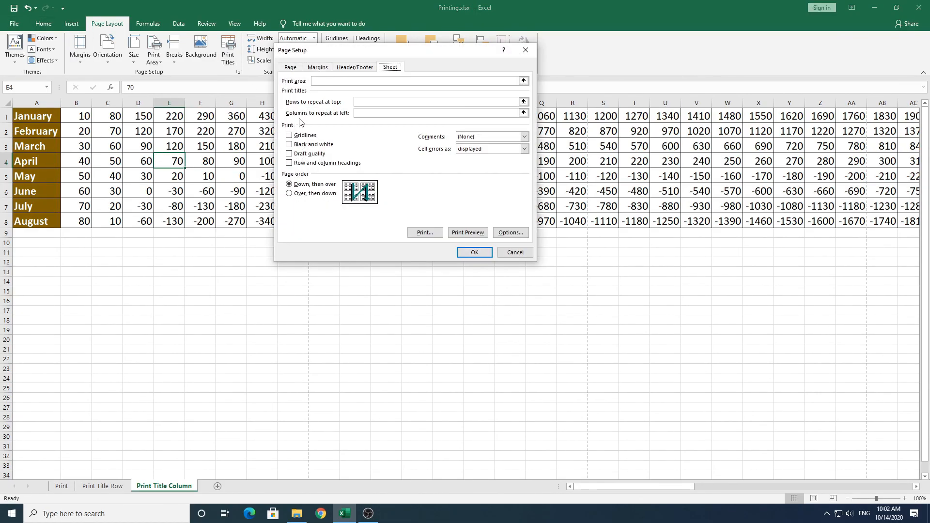
pyautogui.click(487, 114)
pyautogui.click(524, 113)
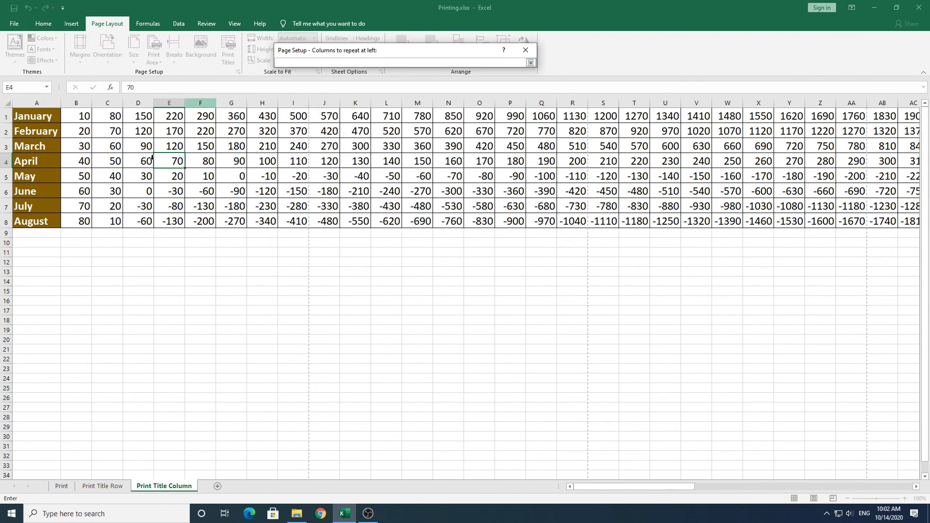
pyautogui.click(36, 103)
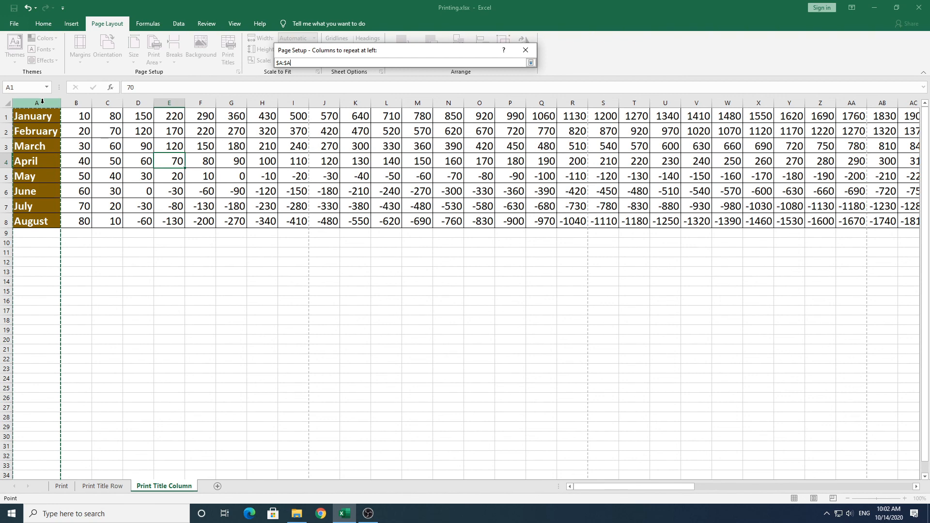
pyautogui.click(531, 63)
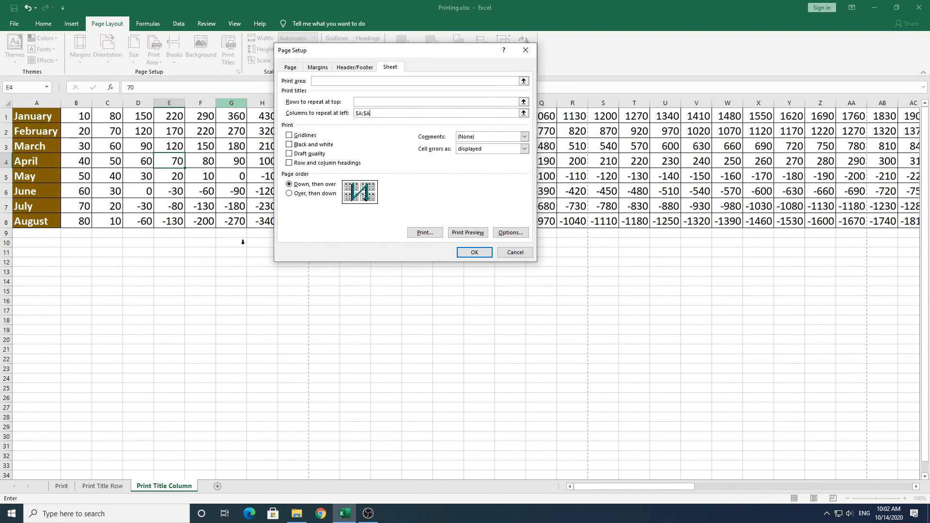
pyautogui.click(467, 233)
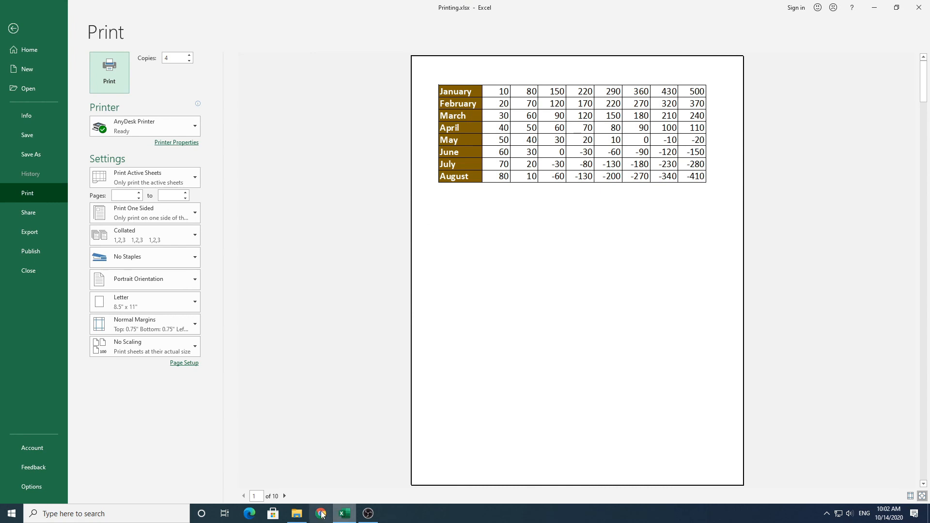
# Page through the print preview to page 7 to verify the repeated month column, go back to page 1, and return to the worksheet
pyautogui.click(285, 497)
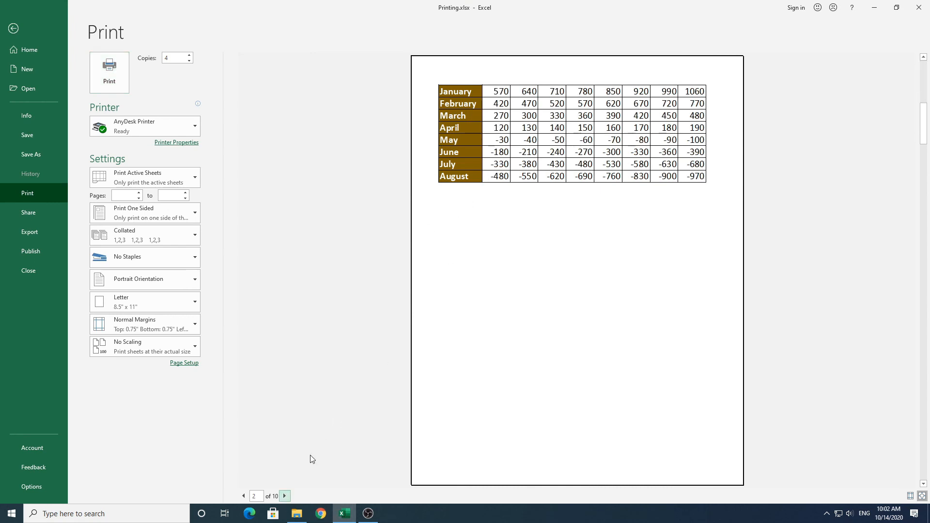
pyautogui.click(285, 496)
pyautogui.click(284, 496)
pyautogui.click(285, 496)
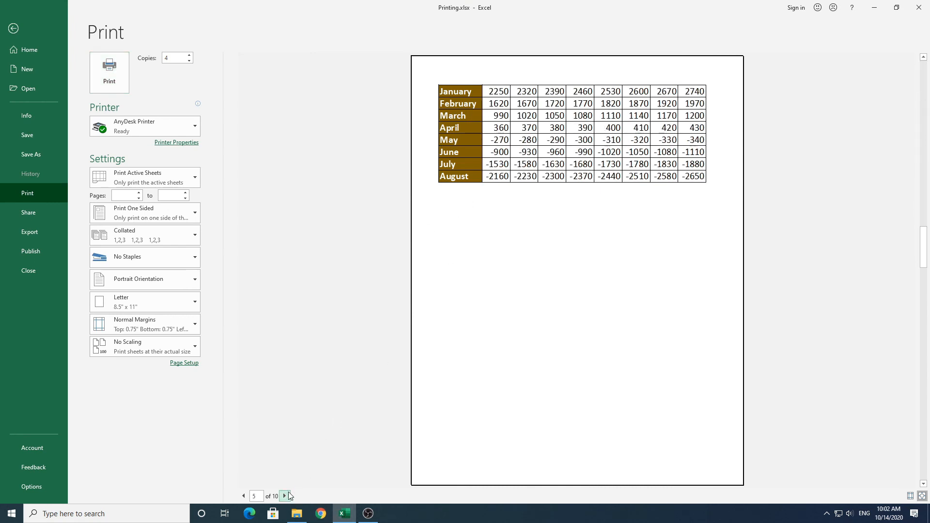
pyautogui.click(285, 496)
pyautogui.click(288, 496)
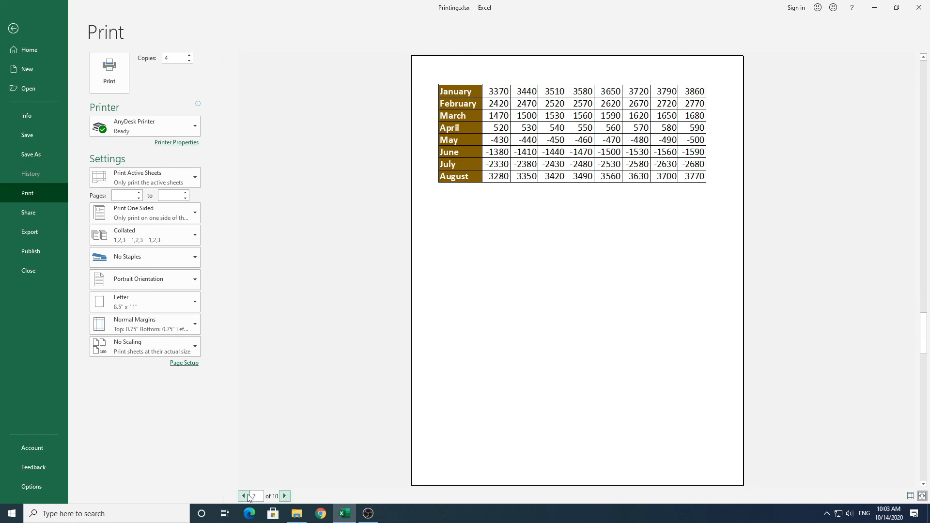
pyautogui.click(244, 497)
pyautogui.click(244, 496)
pyautogui.click(244, 496)
pyautogui.click(244, 497)
pyautogui.click(244, 496)
pyautogui.click(244, 496)
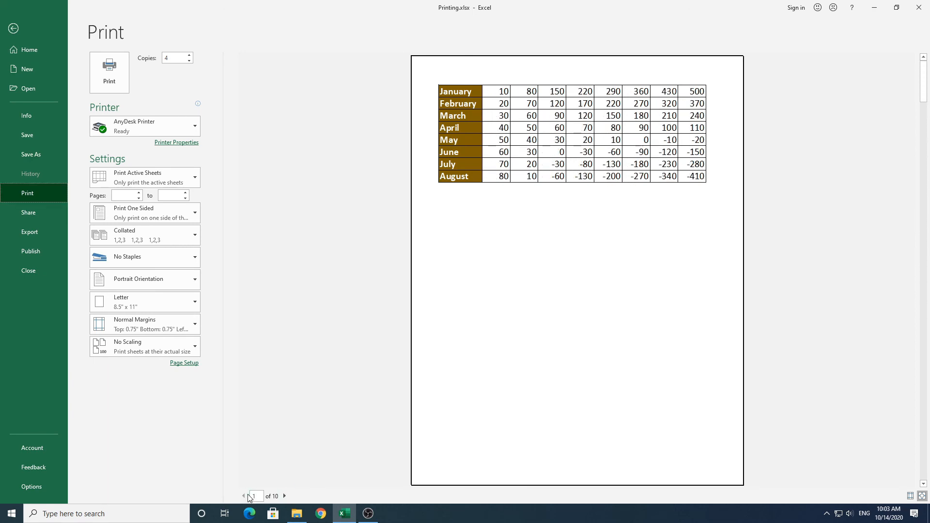
pyautogui.click(14, 29)
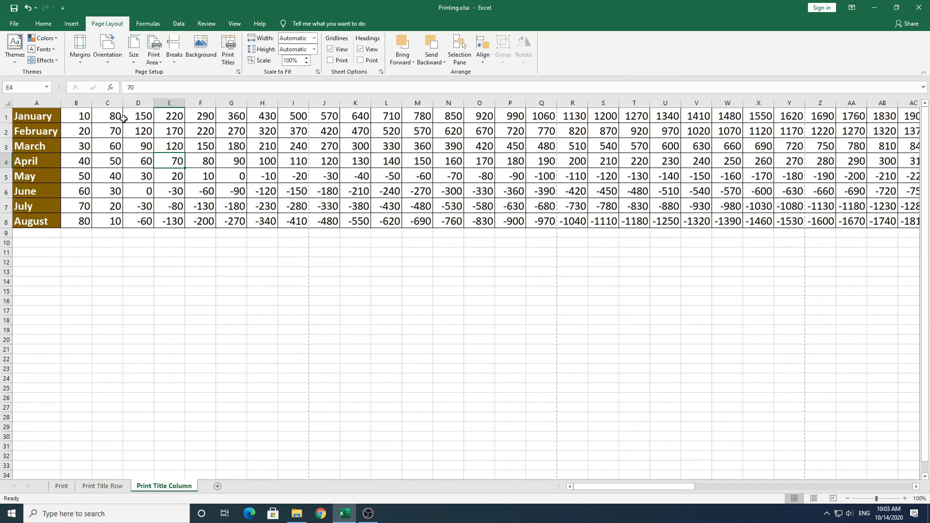
pyautogui.click(256, 167)
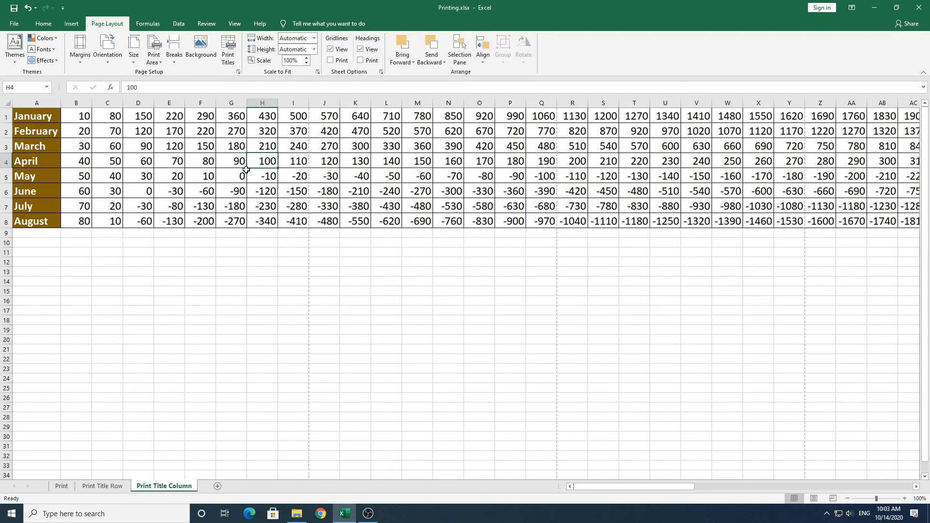
# Review the page, margin, header/footer and sheet settings, and clear the columns to repeat at left on the Print Title Column sheet
pyautogui.click(231, 62)
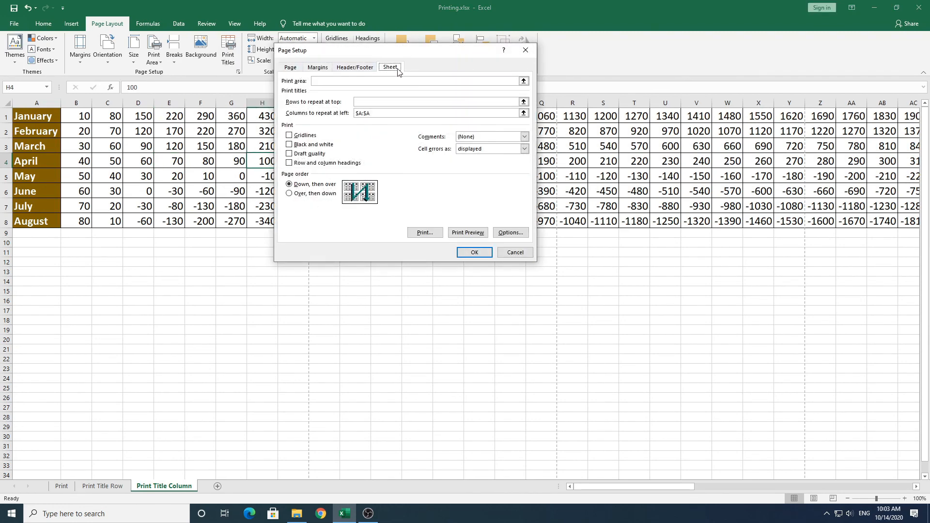
pyautogui.click(291, 68)
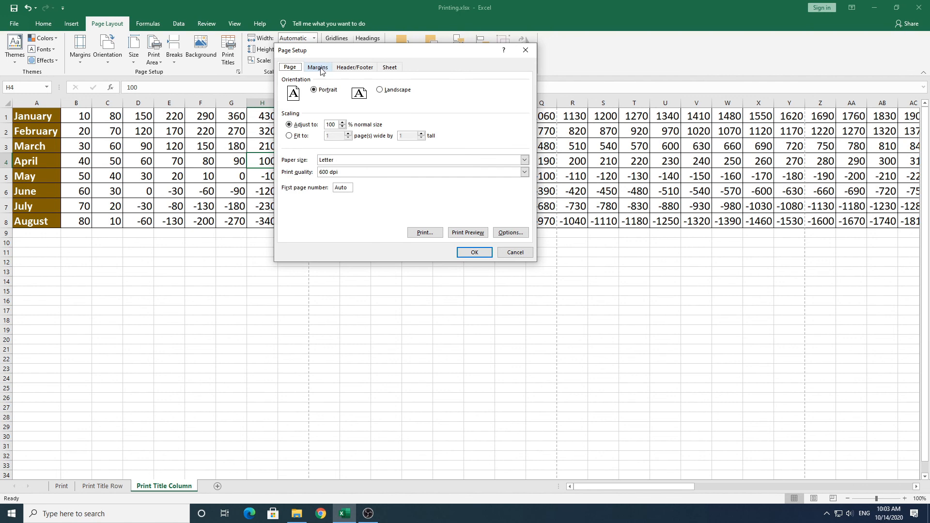
pyautogui.click(321, 70)
pyautogui.click(364, 73)
pyautogui.click(390, 70)
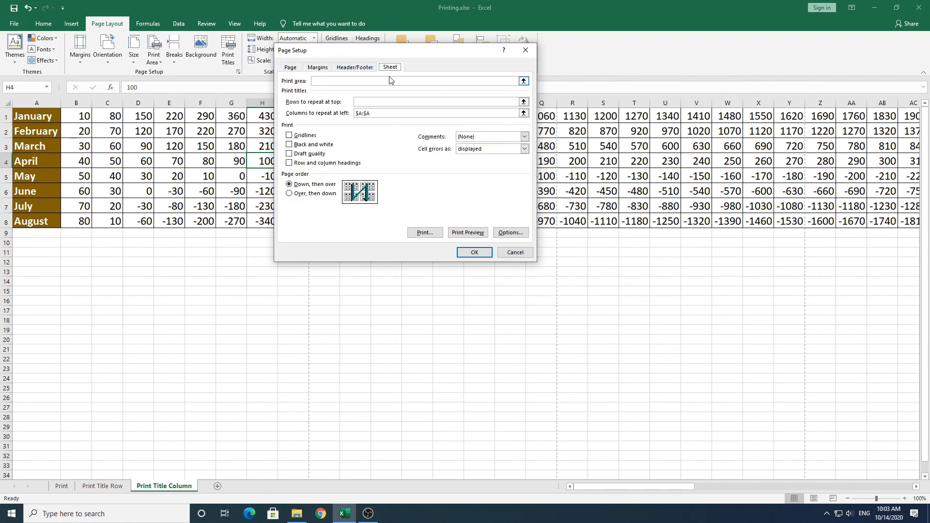
pyautogui.doubleClick(390, 112)
pyautogui.press('Delete')
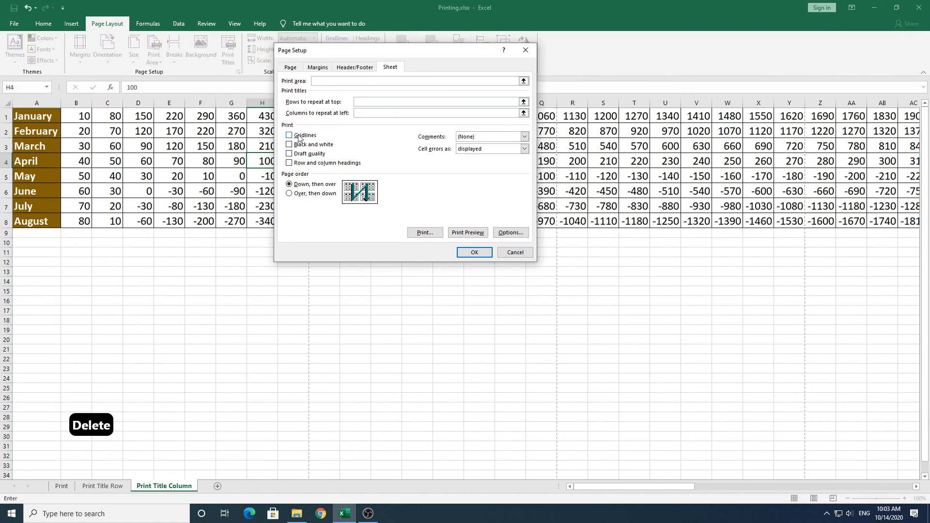
pyautogui.click(467, 253)
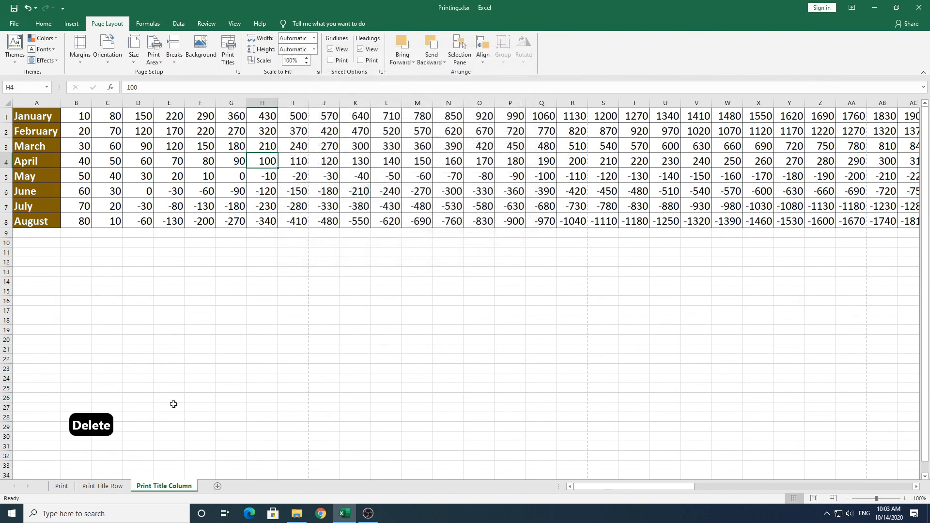
# Switch to the Print sheet and show its print preview
pyautogui.click(62, 486)
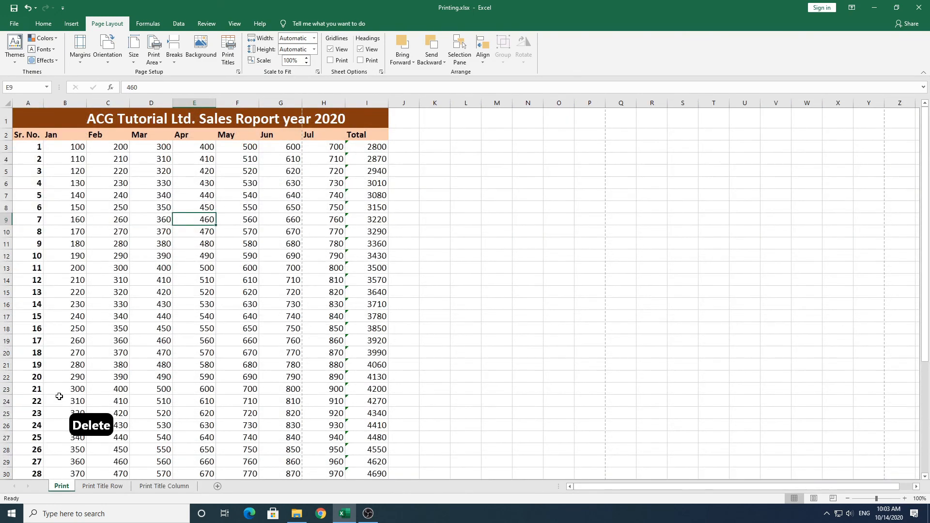
pyautogui.click(112, 266)
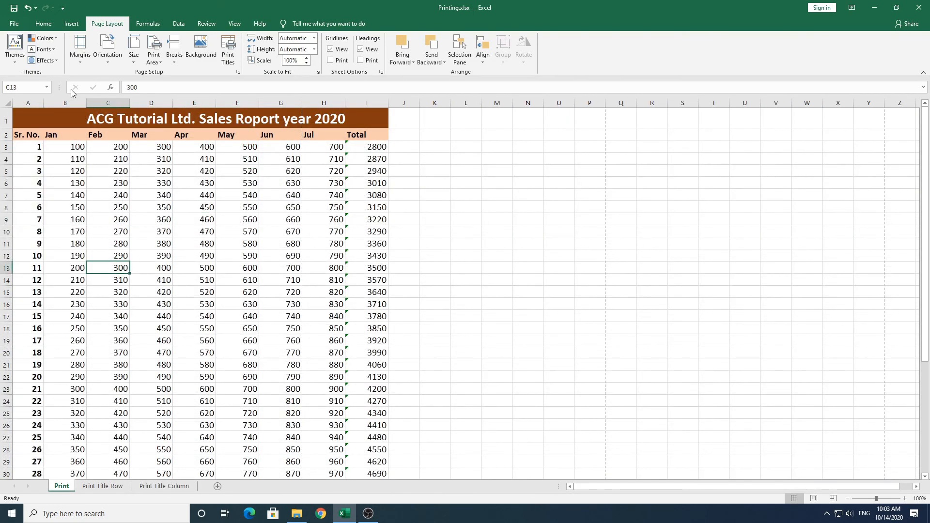
pyautogui.click(13, 23)
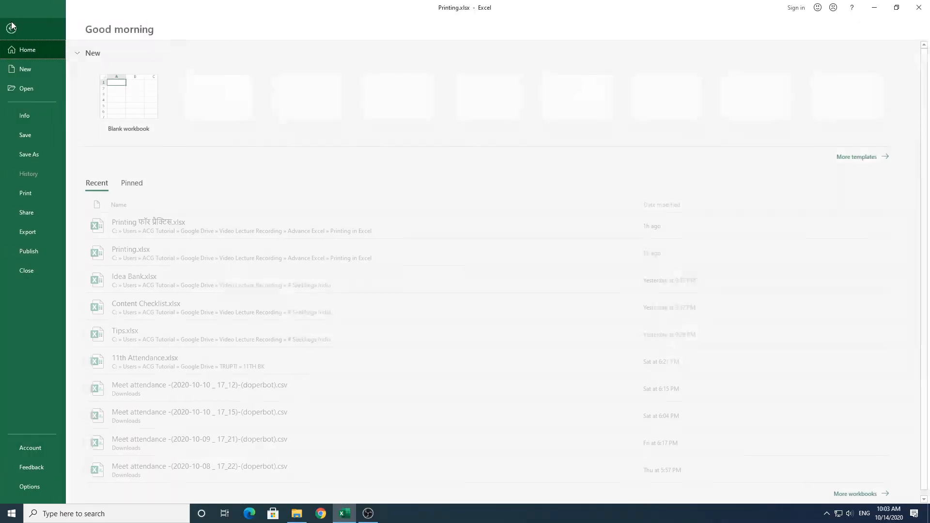
pyautogui.click(35, 193)
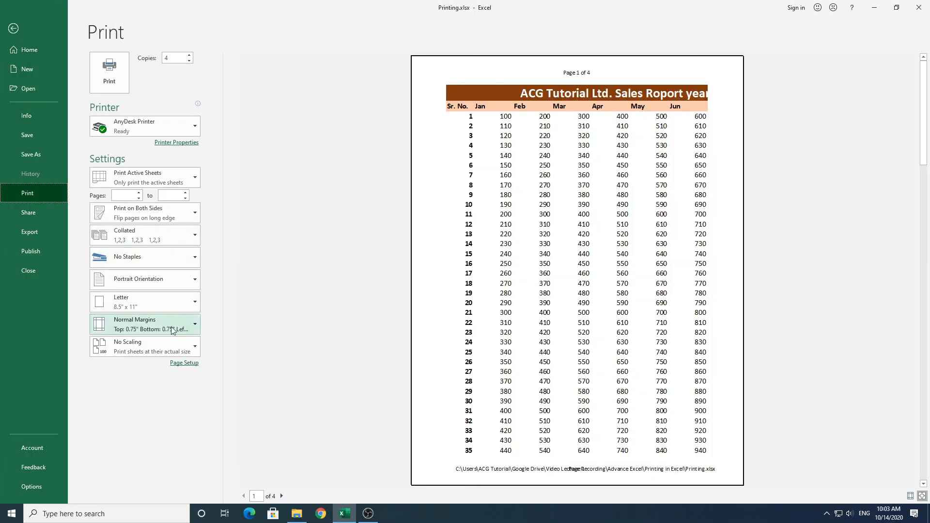
# Enable printing of gridlines for the Print sheet
pyautogui.click(184, 363)
pyautogui.moveTo(415, 50); pyautogui.dragTo(277, 57)
pyautogui.click(256, 75)
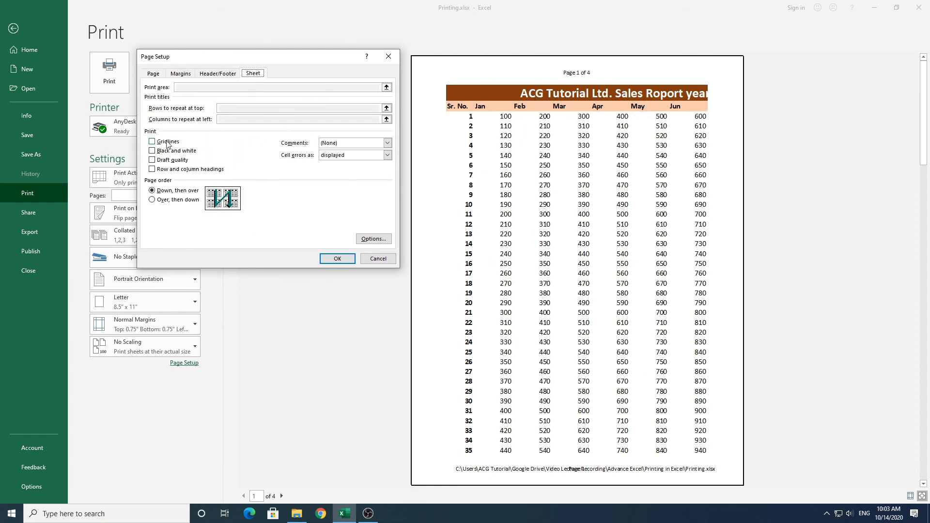
pyautogui.click(157, 142)
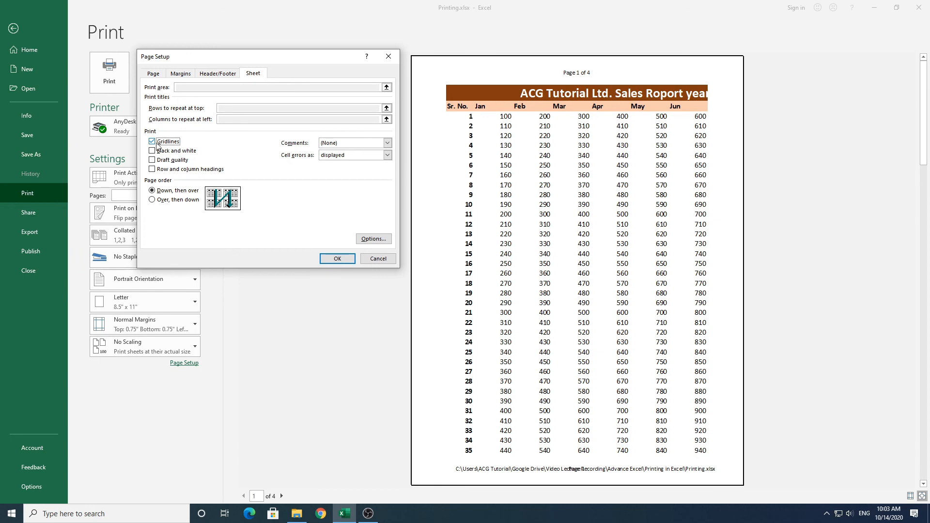
pyautogui.click(339, 259)
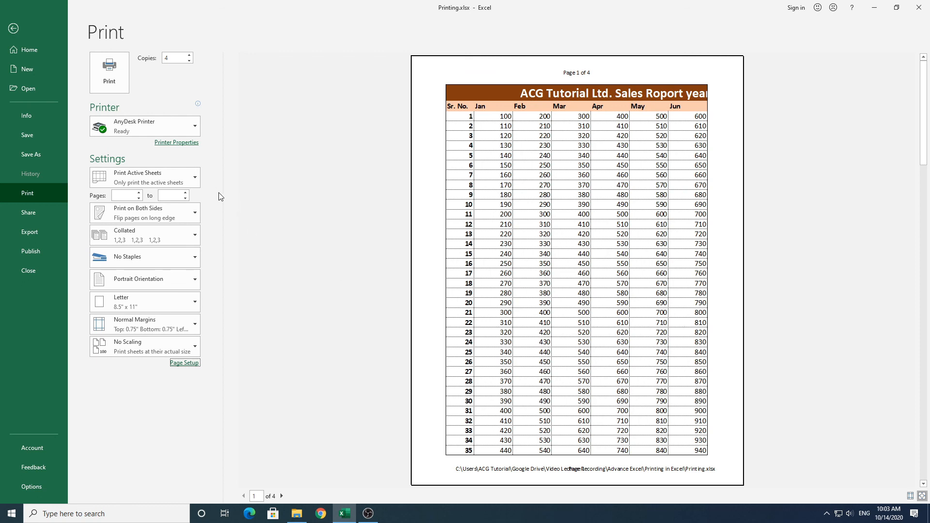
# Try the Black and white and Draft quality options, and enable printing of row and column headings for the Print sheet
pyautogui.click(189, 365)
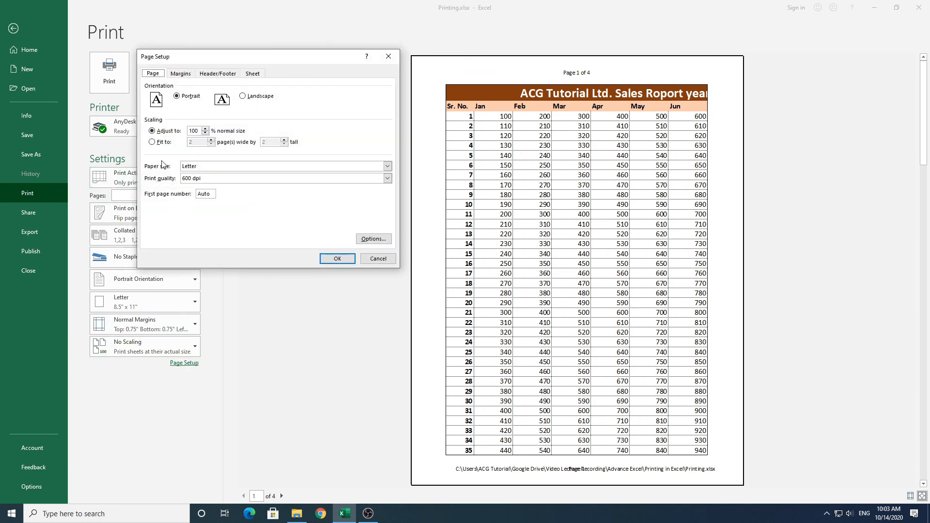
pyautogui.click(252, 74)
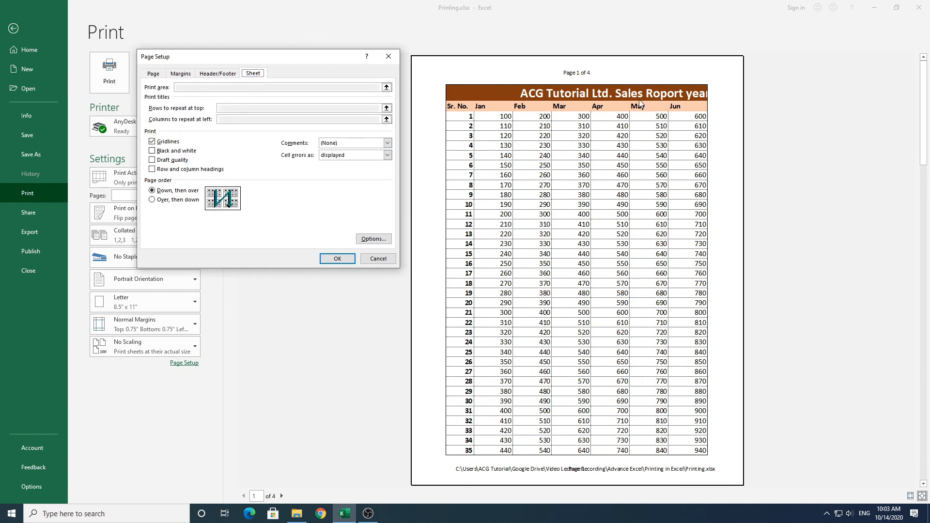
pyautogui.click(153, 151)
pyautogui.click(154, 161)
pyautogui.click(173, 161)
pyautogui.click(175, 151)
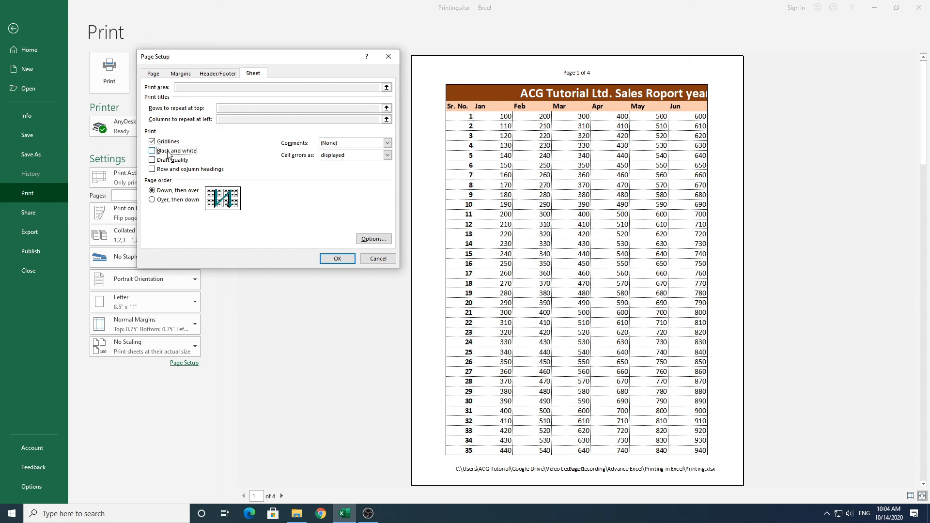
pyautogui.click(189, 173)
pyautogui.click(329, 260)
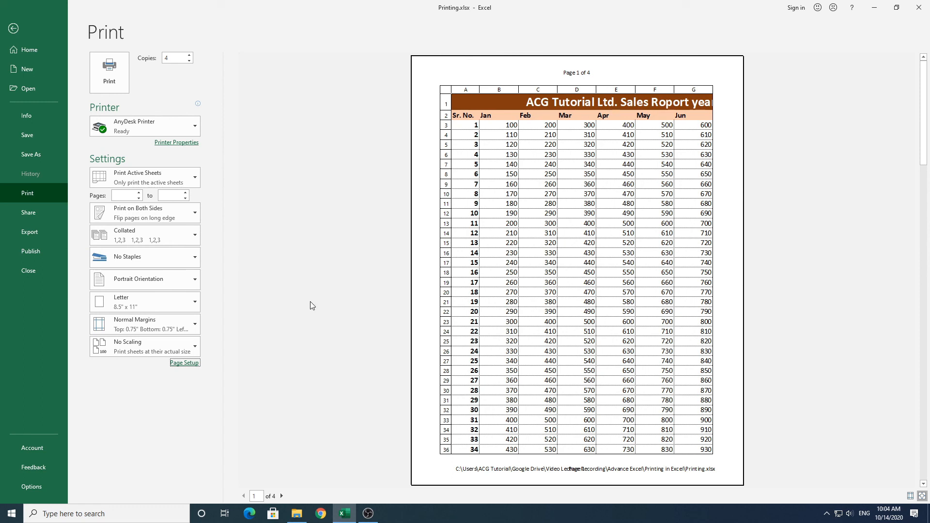
# Disable printing of gridlines and of row and column headings for the Print sheet
pyautogui.click(185, 364)
pyautogui.click(253, 74)
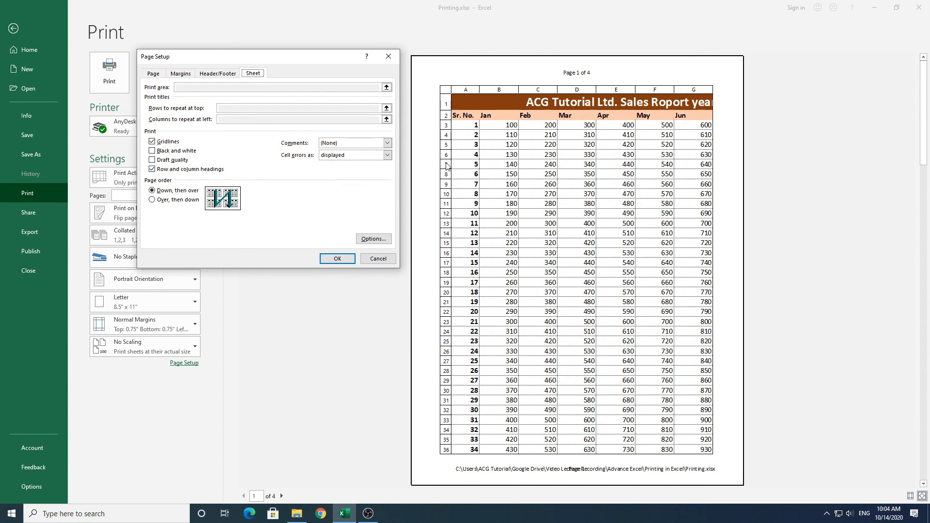
pyautogui.click(174, 170)
pyautogui.click(159, 146)
pyautogui.click(337, 259)
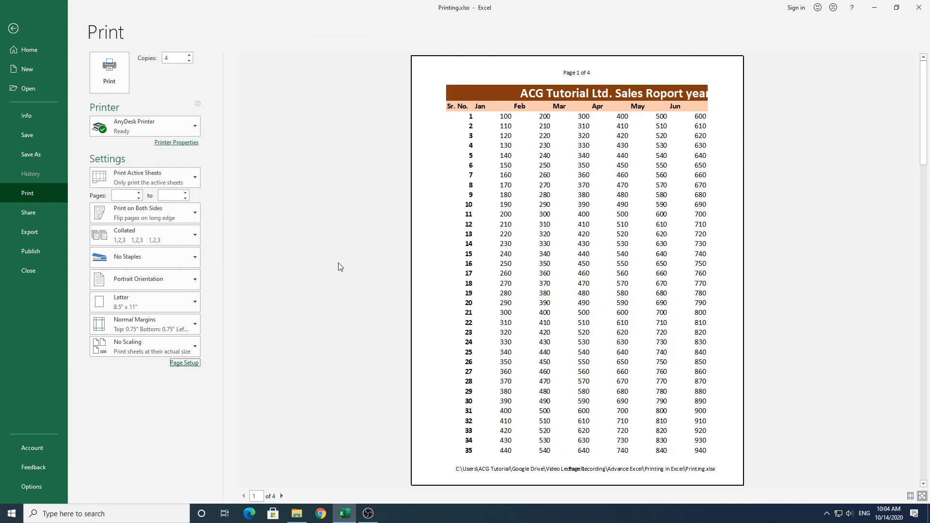